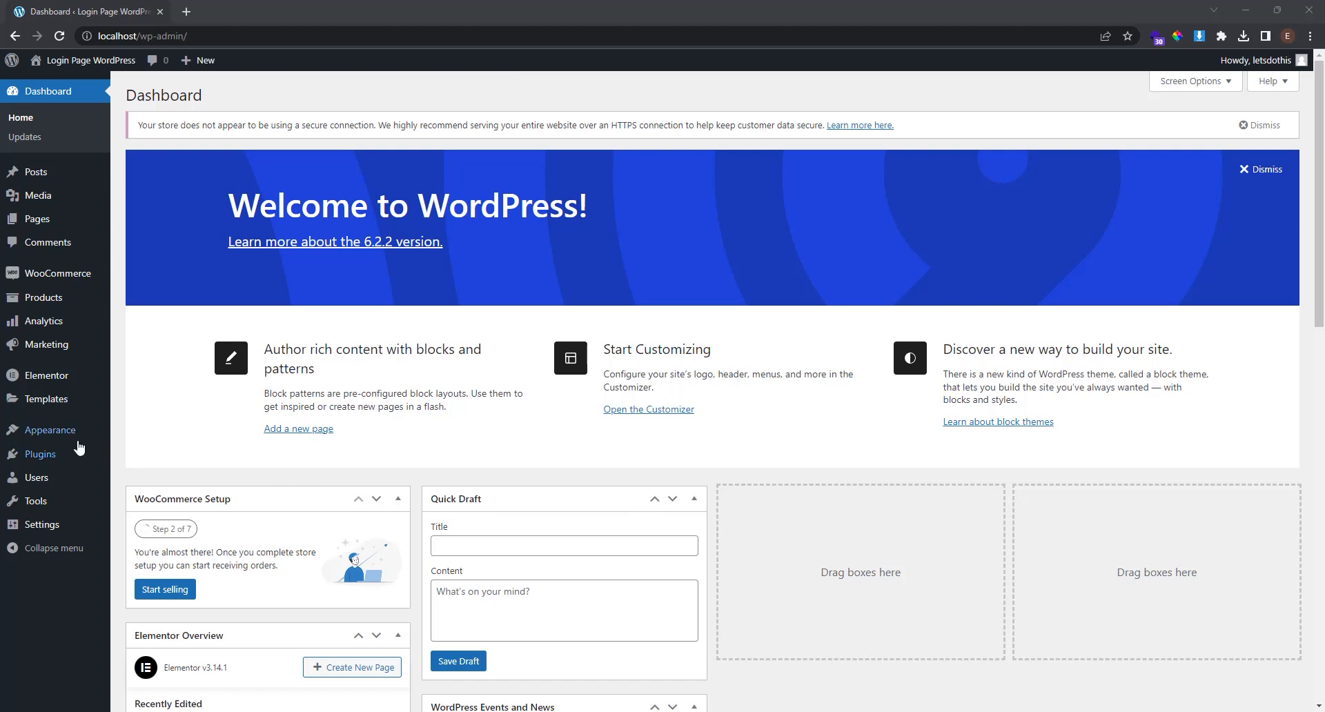
- Review the installed themes and plugins, and return to the dashboard
{"action": "mouse_move", "coordinate": [51, 430]}
{"action": "left_click", "coordinate": [152, 435]}
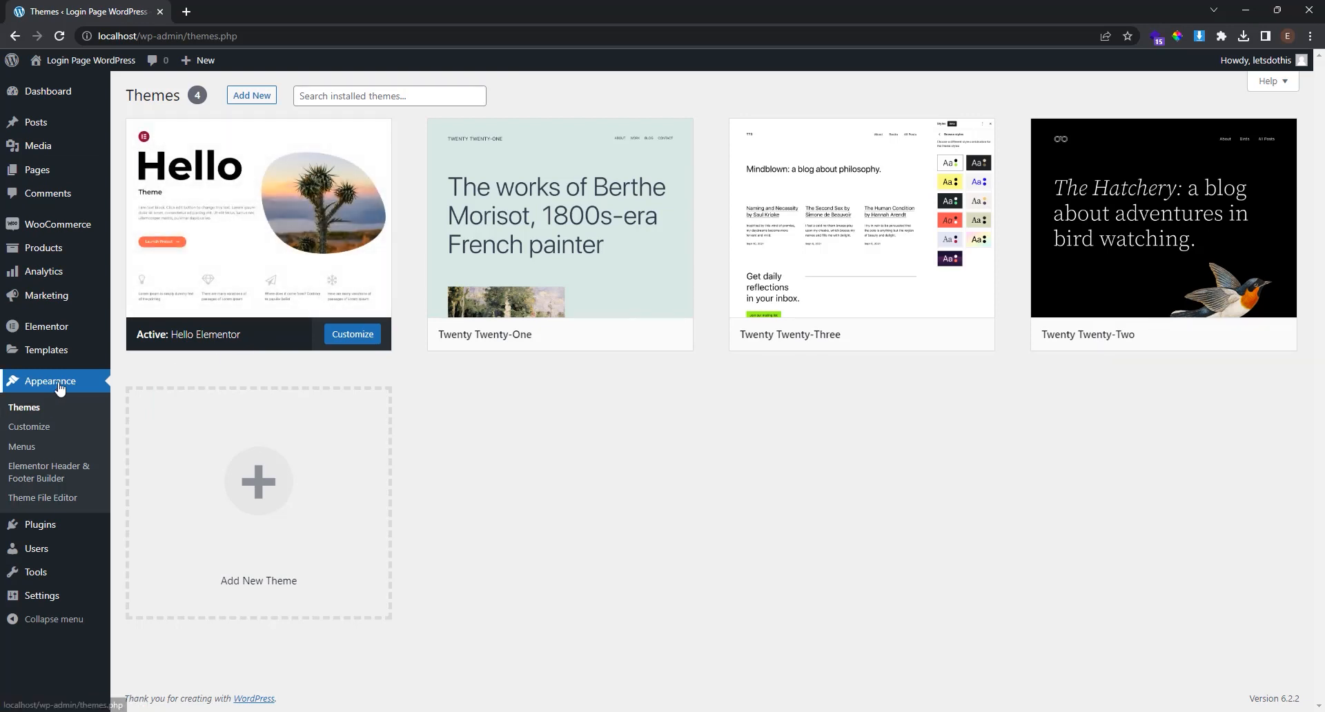
{"action": "left_click", "coordinate": [61, 535]}
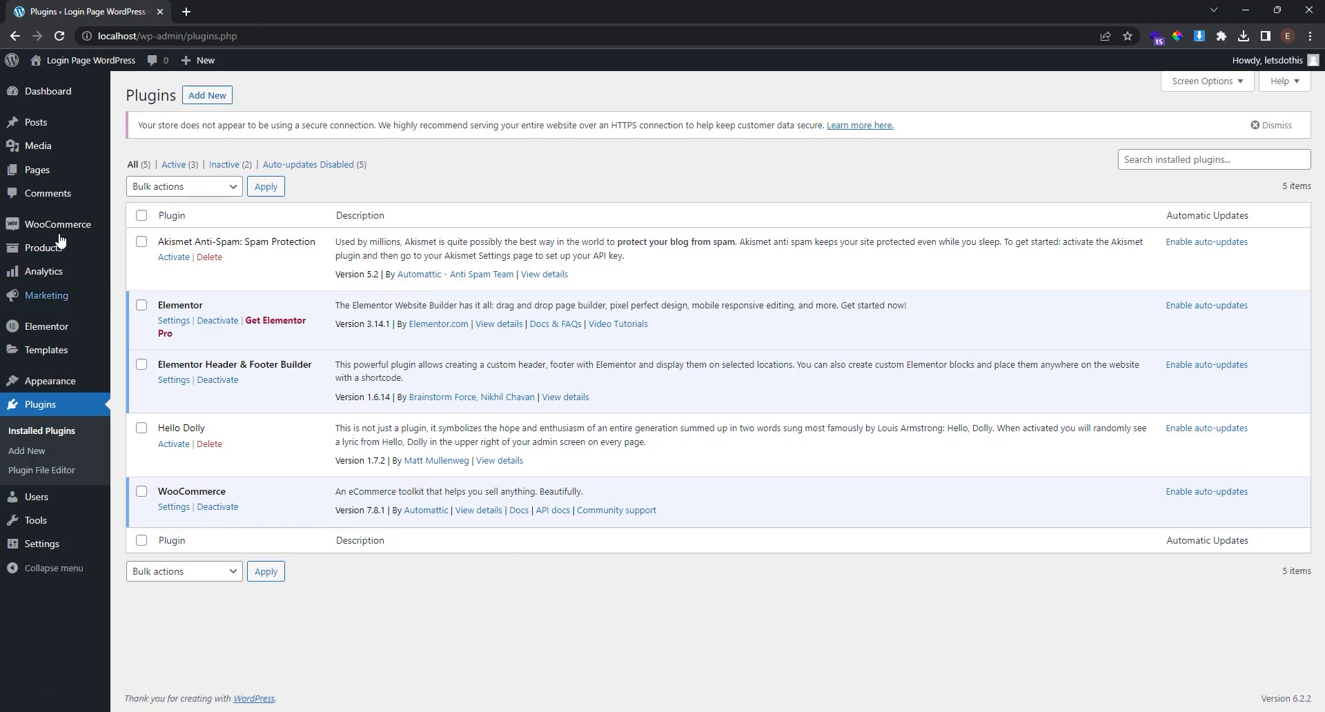
{"action": "left_click", "coordinate": [49, 91]}
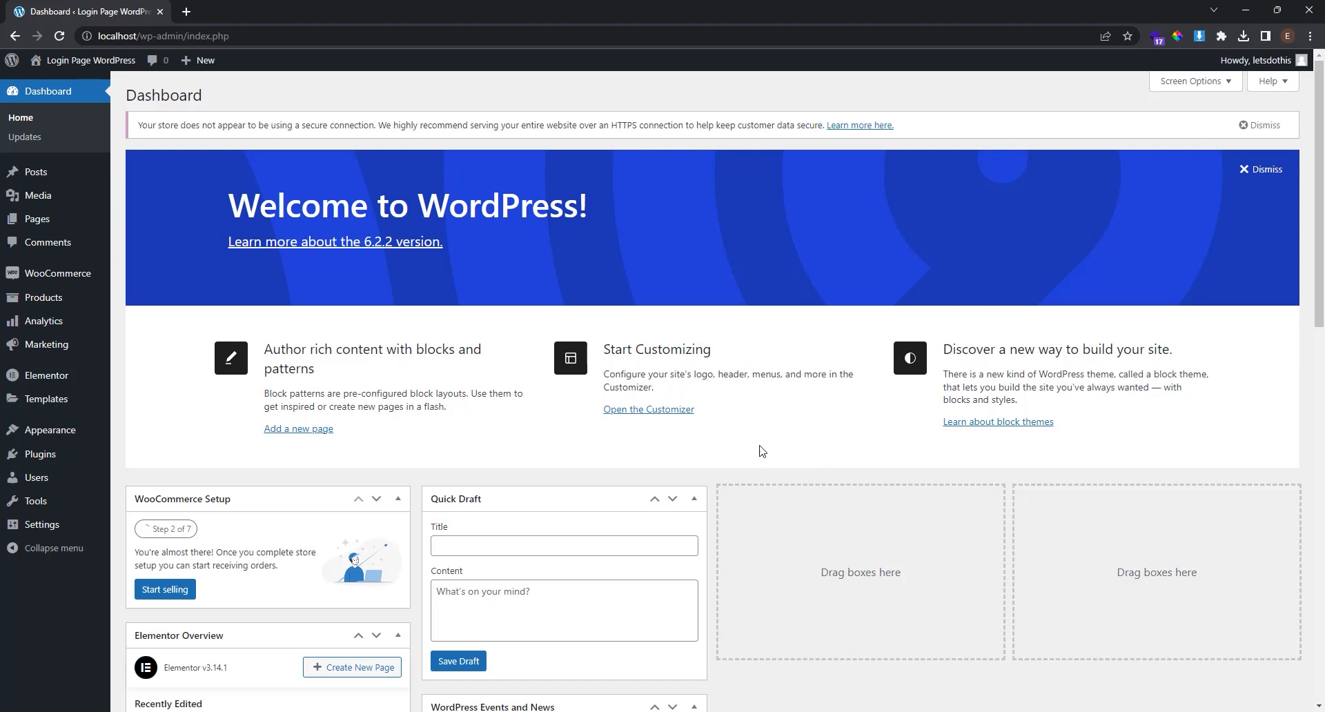
- Find the Sina Extension for Elementor plugin by searching for "sina elementor", and install and activate it
{"action": "left_click", "coordinate": [52, 455]}
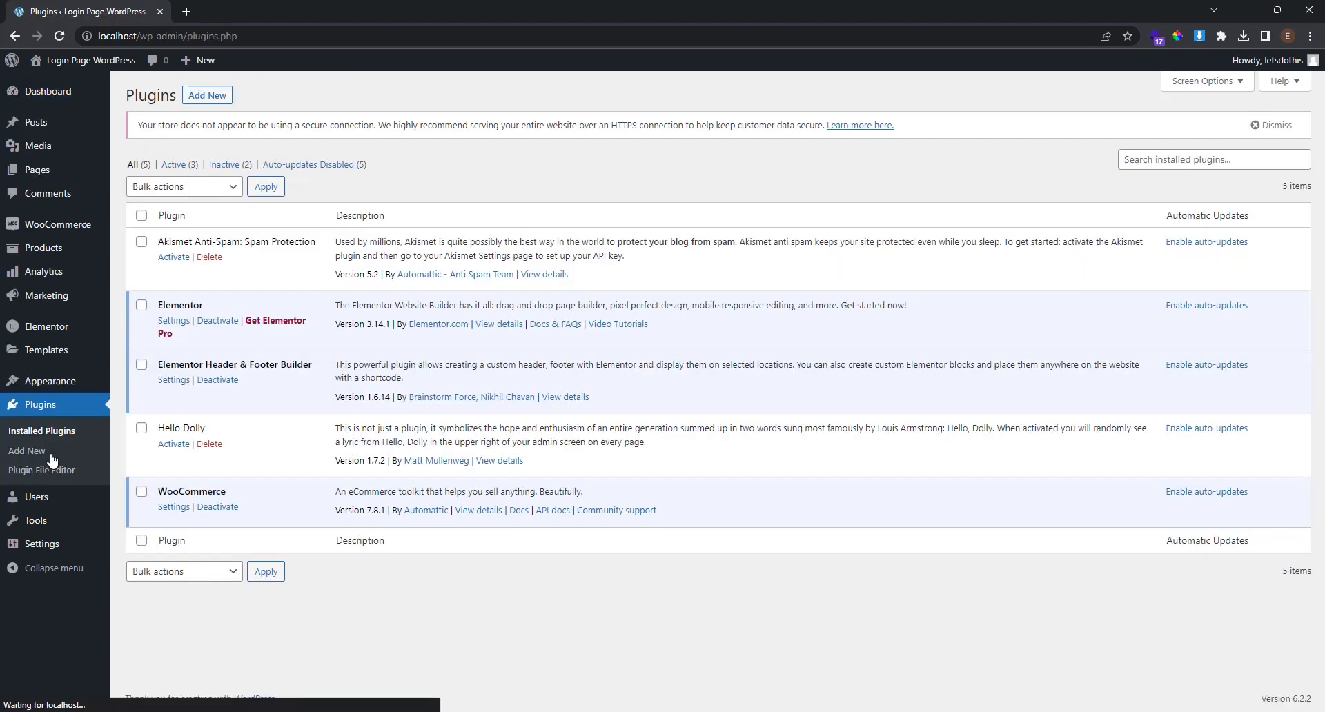
{"action": "left_click", "coordinate": [214, 103]}
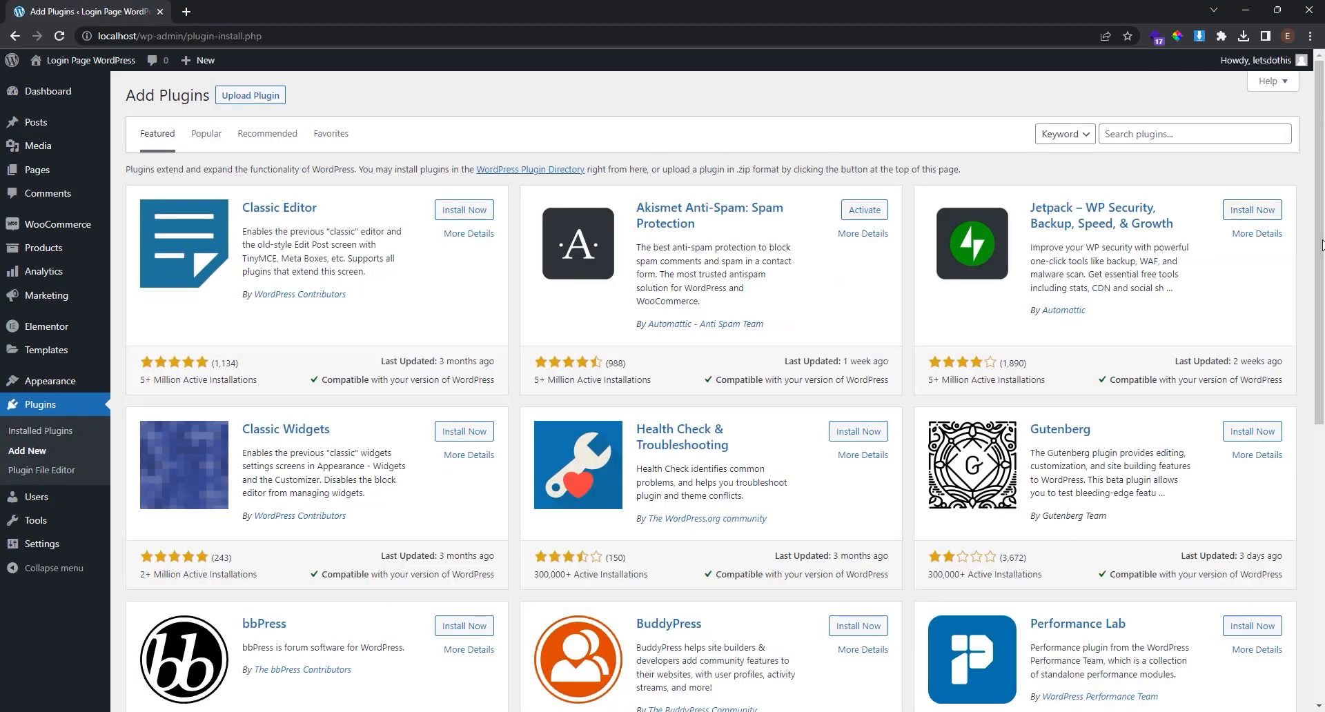
{"action": "left_click", "coordinate": [1181, 135]}
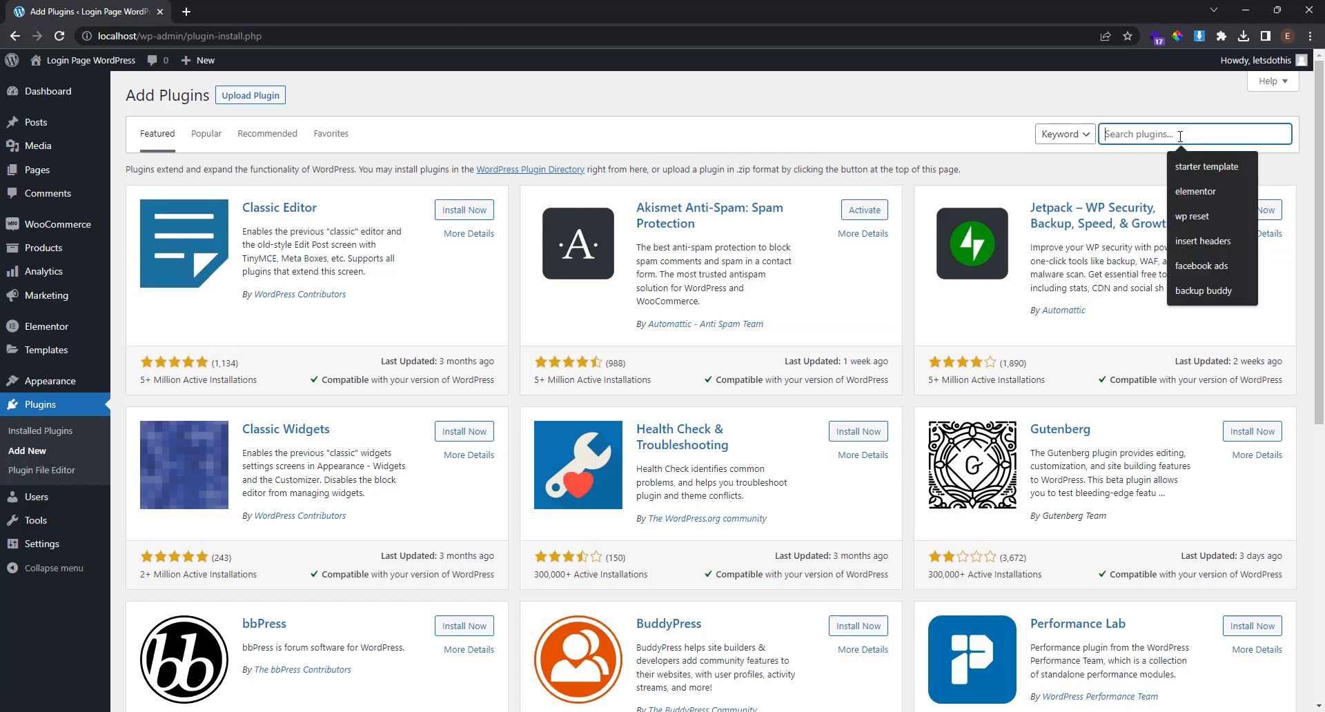
{"action": "type", "text": "sina elementor"}
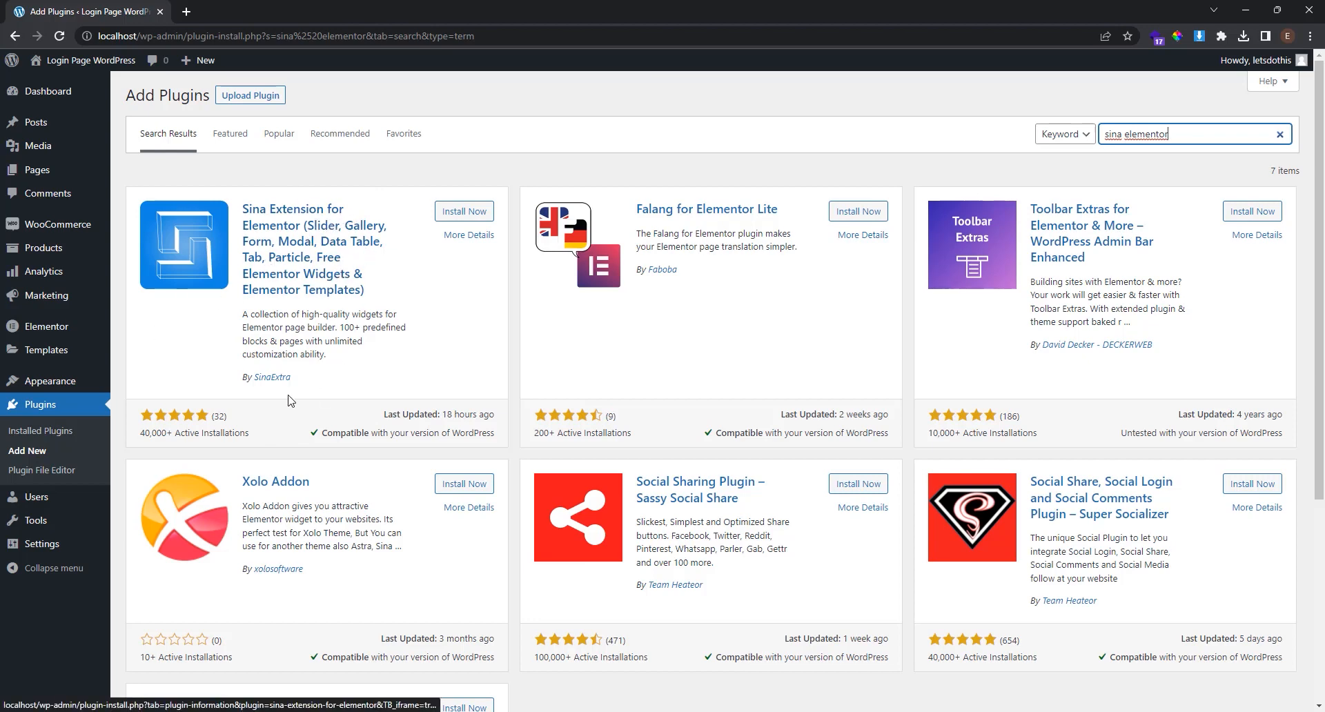
{"action": "left_click", "coordinate": [478, 218]}
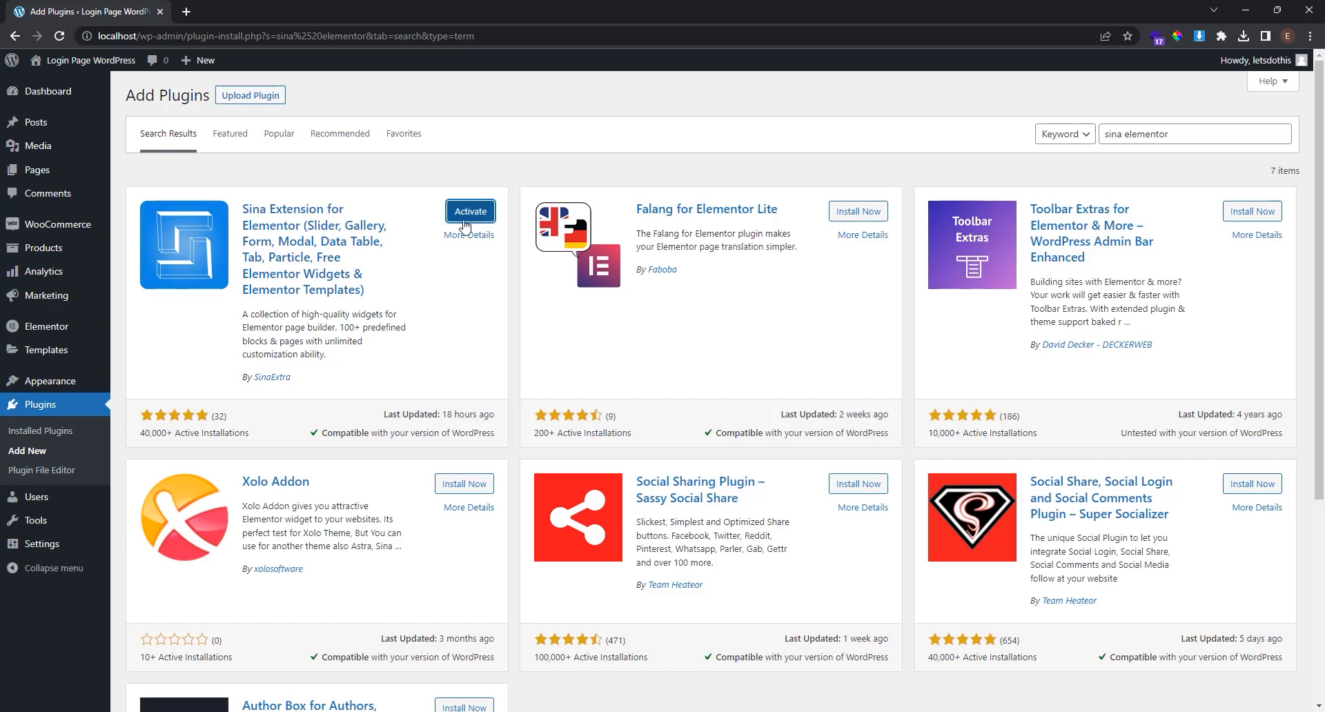
{"action": "left_click", "coordinate": [465, 215]}
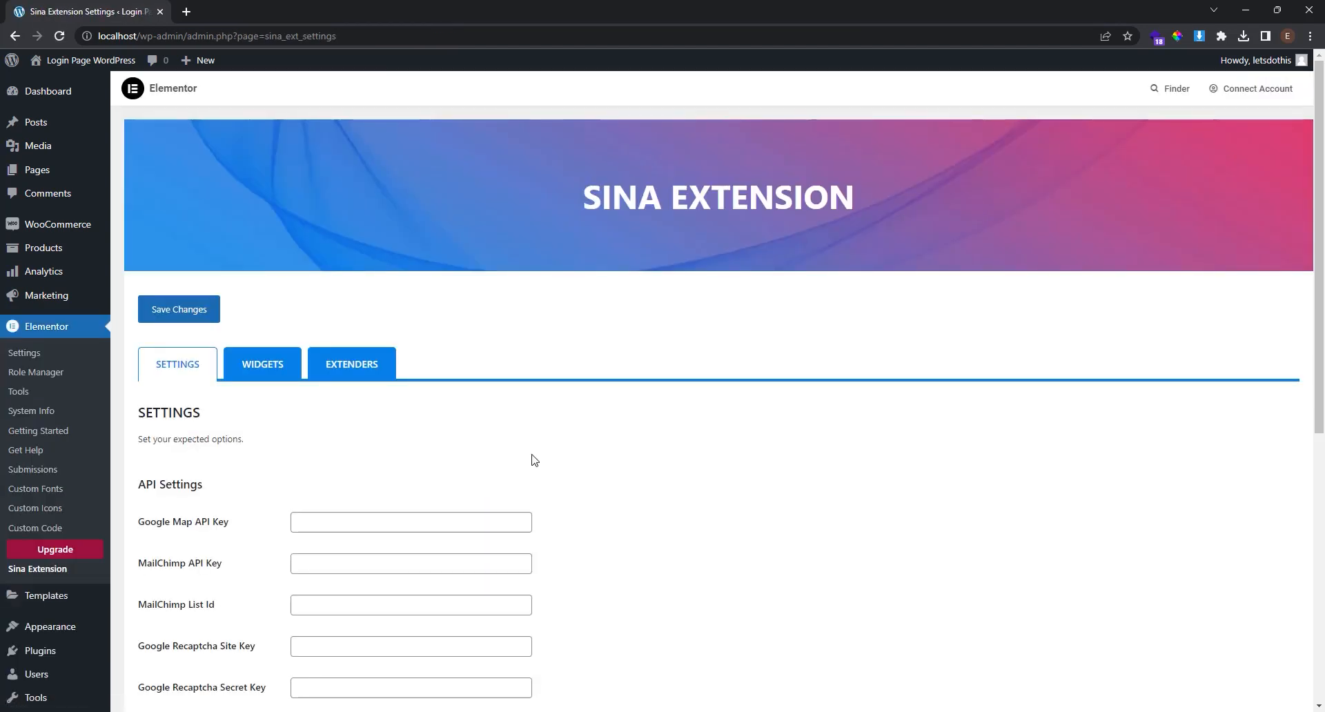
- Examine the Sina Extension settings and its basic and advanced widgets, including the Sina Login Form
{"action": "scroll", "coordinate": [698, 514], "scroll_direction": "down", "scroll_amount": 4}
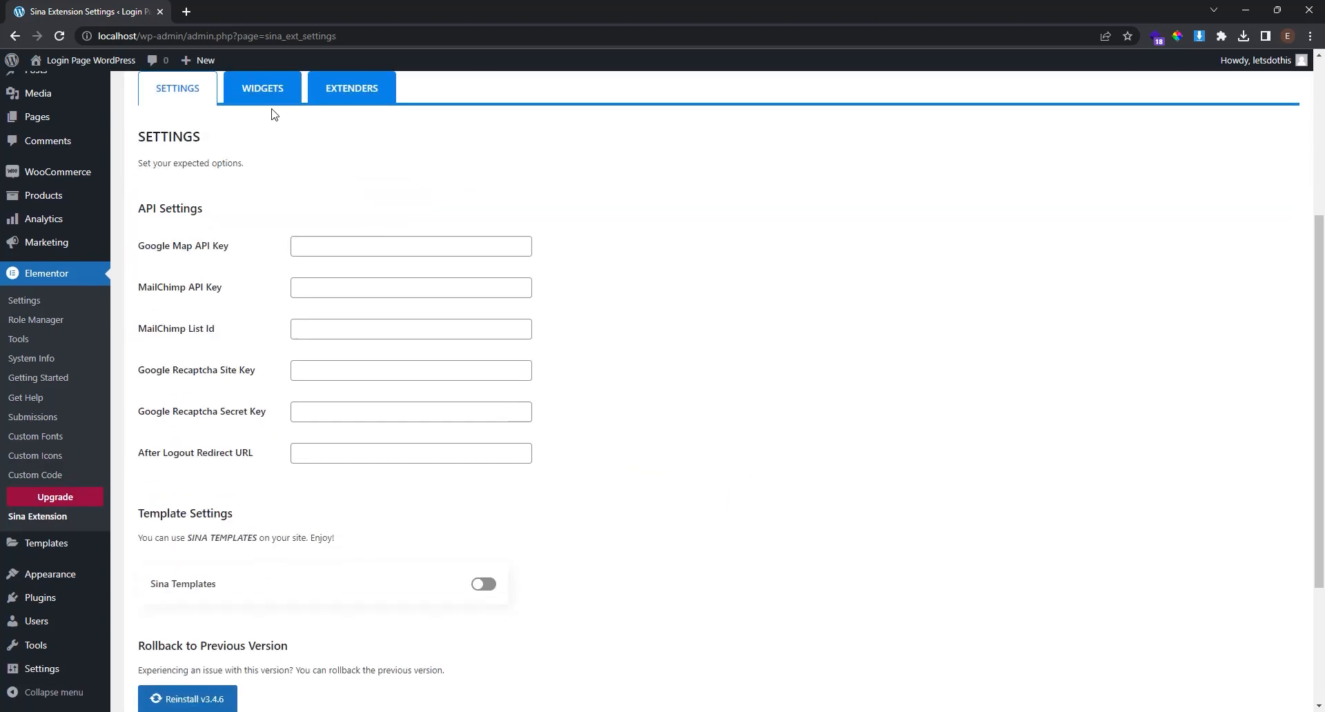
{"action": "left_click", "coordinate": [268, 91]}
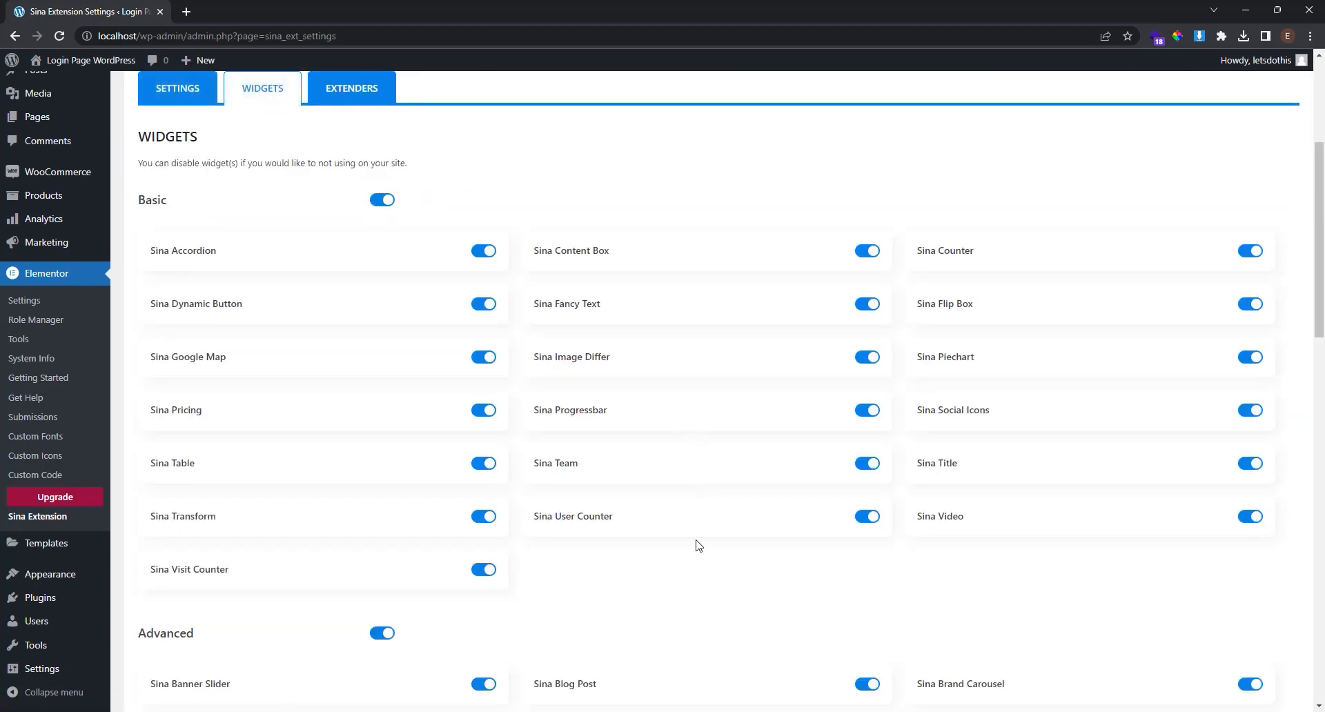
{"action": "scroll", "coordinate": [699, 545], "scroll_direction": "down", "scroll_amount": 5}
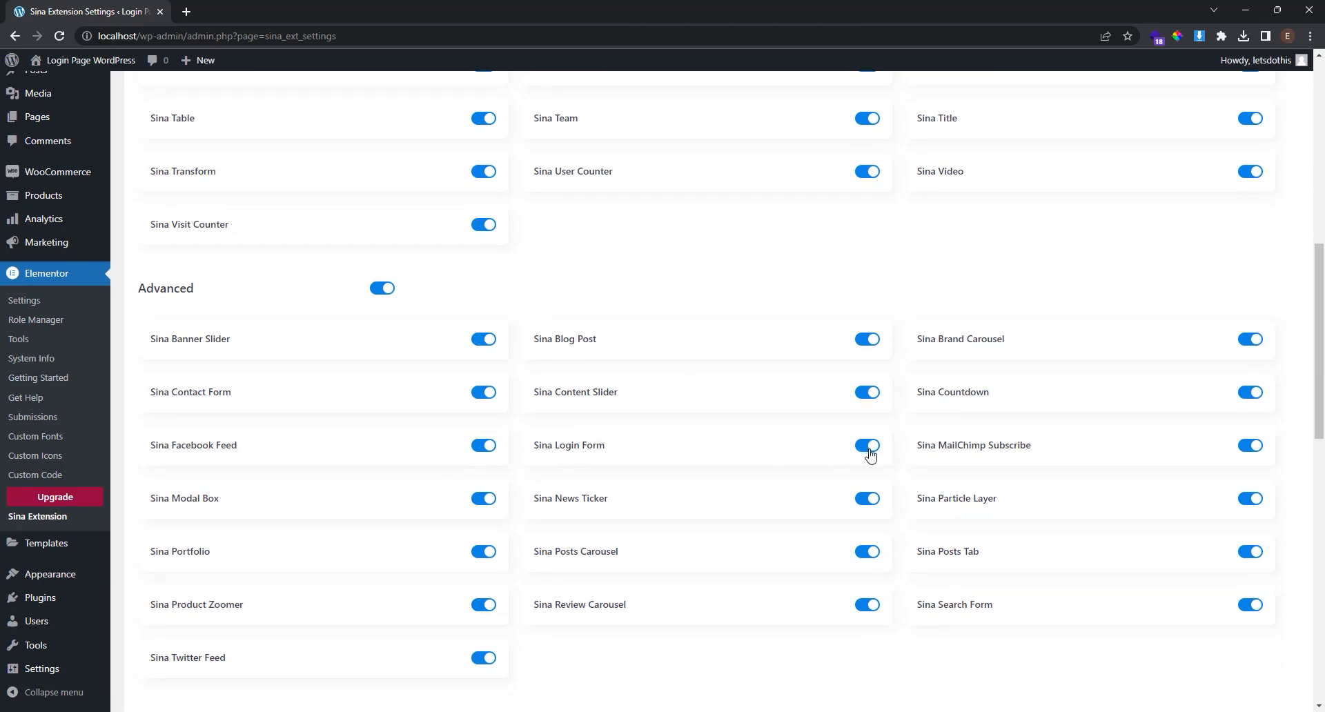
{"action": "scroll", "coordinate": [871, 455], "scroll_direction": "down", "scroll_amount": 1}
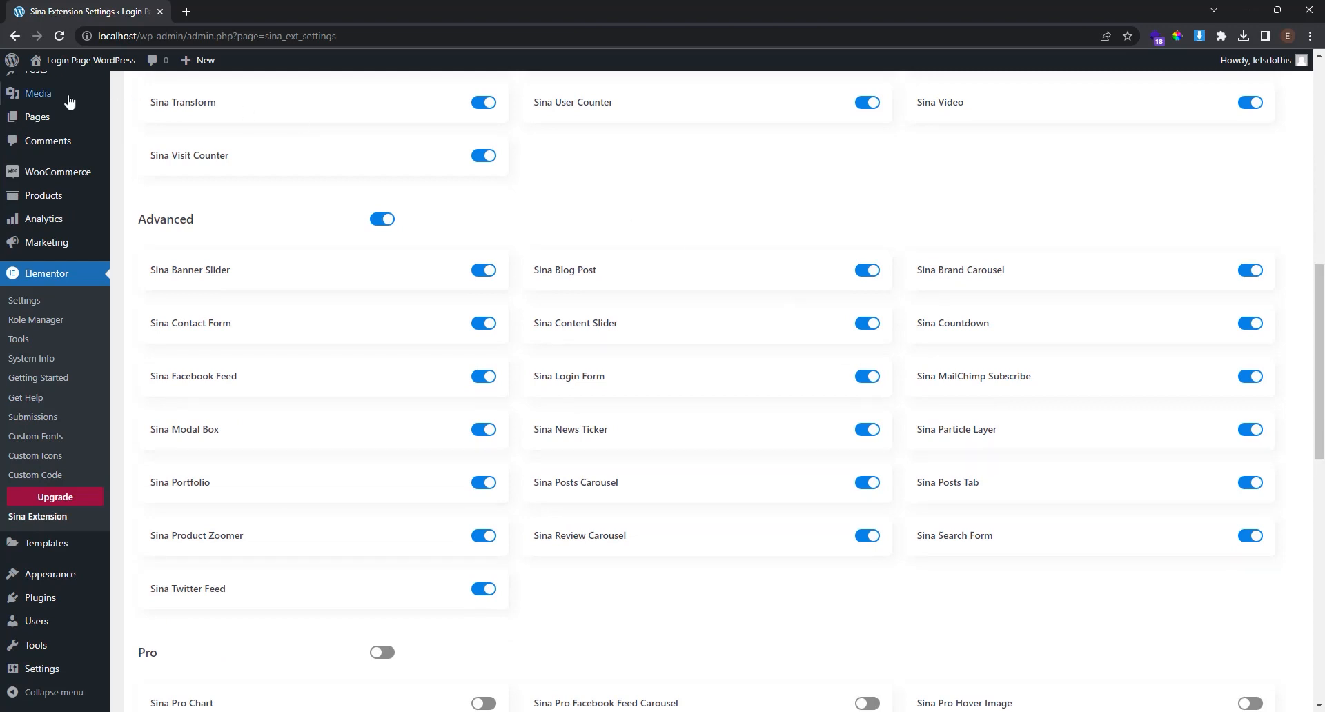
- Create a new page titled "login" and publish it
{"action": "left_click", "coordinate": [174, 153]}
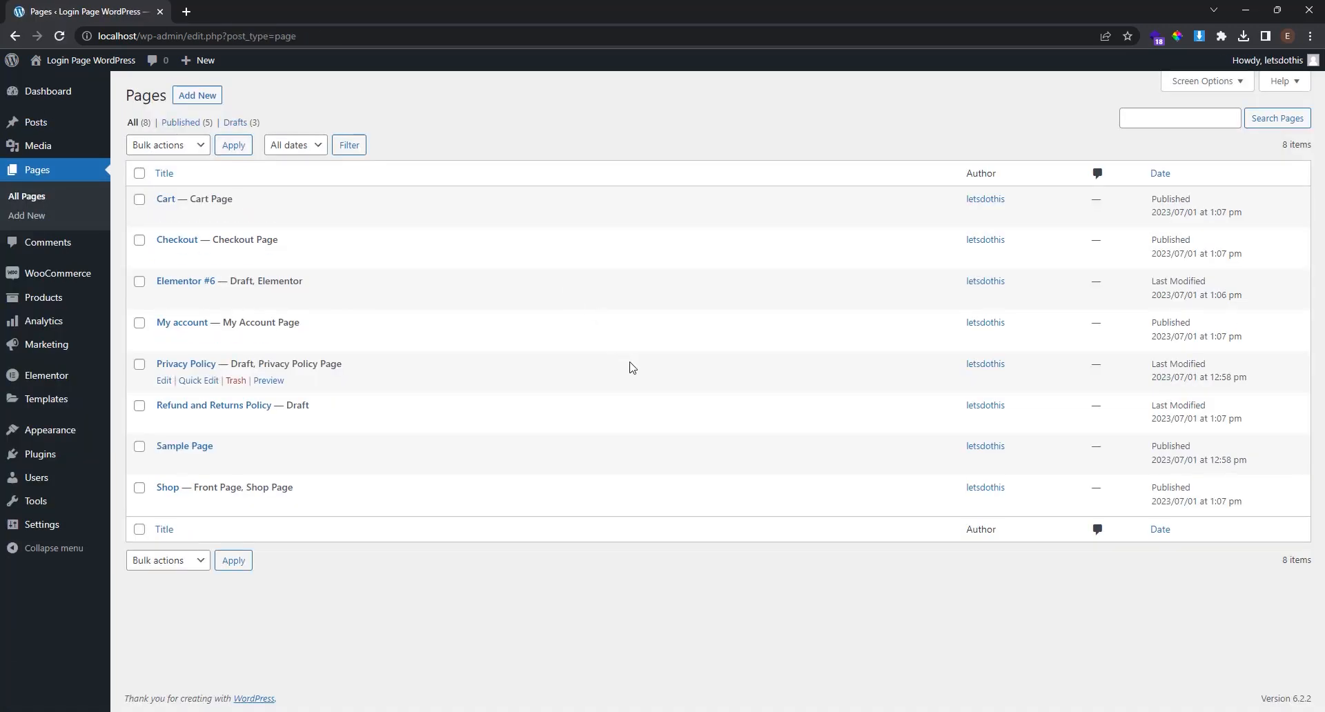
{"action": "left_click", "coordinate": [202, 102]}
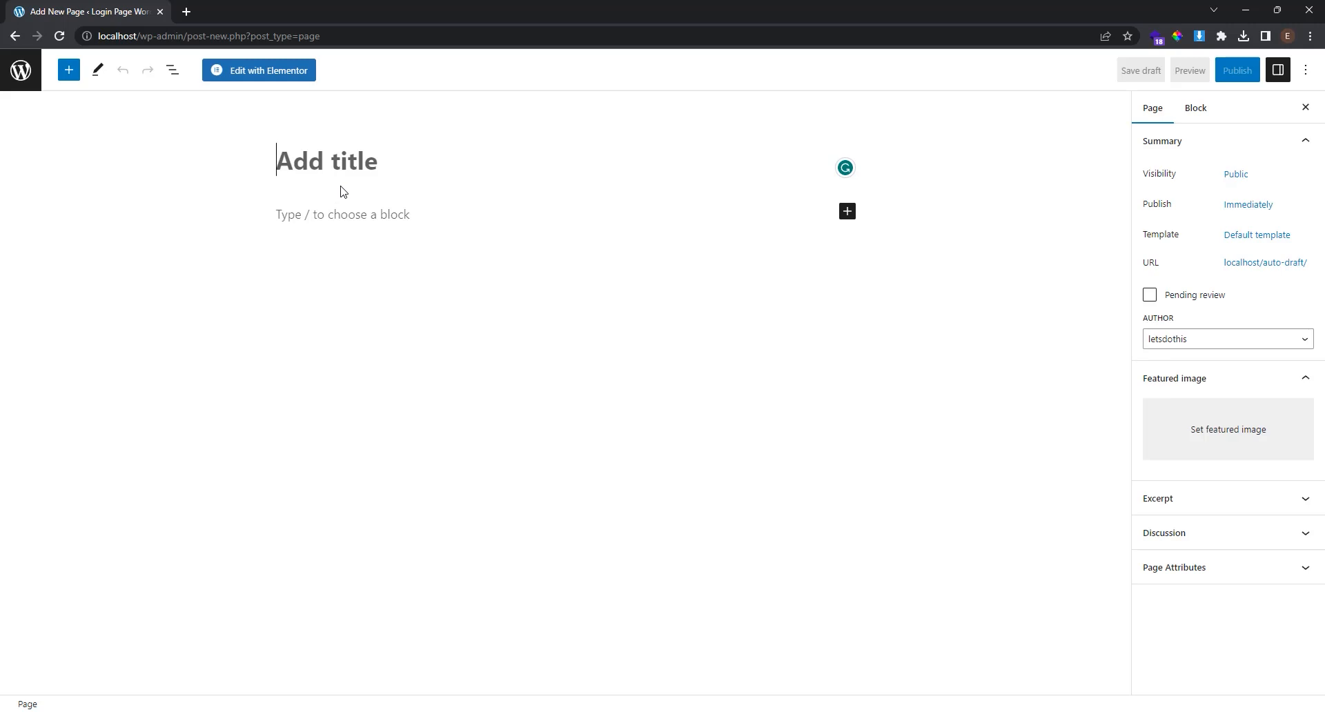
{"action": "type", "text": "login"}
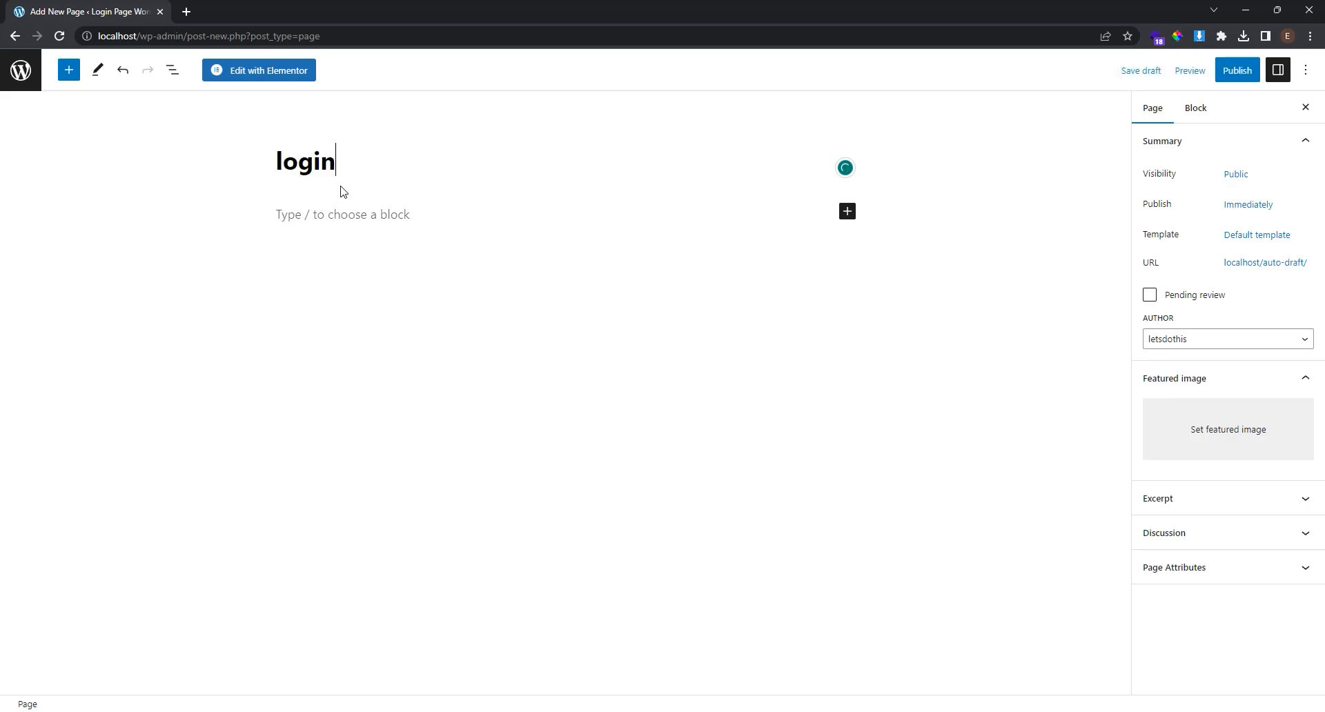
{"action": "left_click", "coordinate": [1237, 70]}
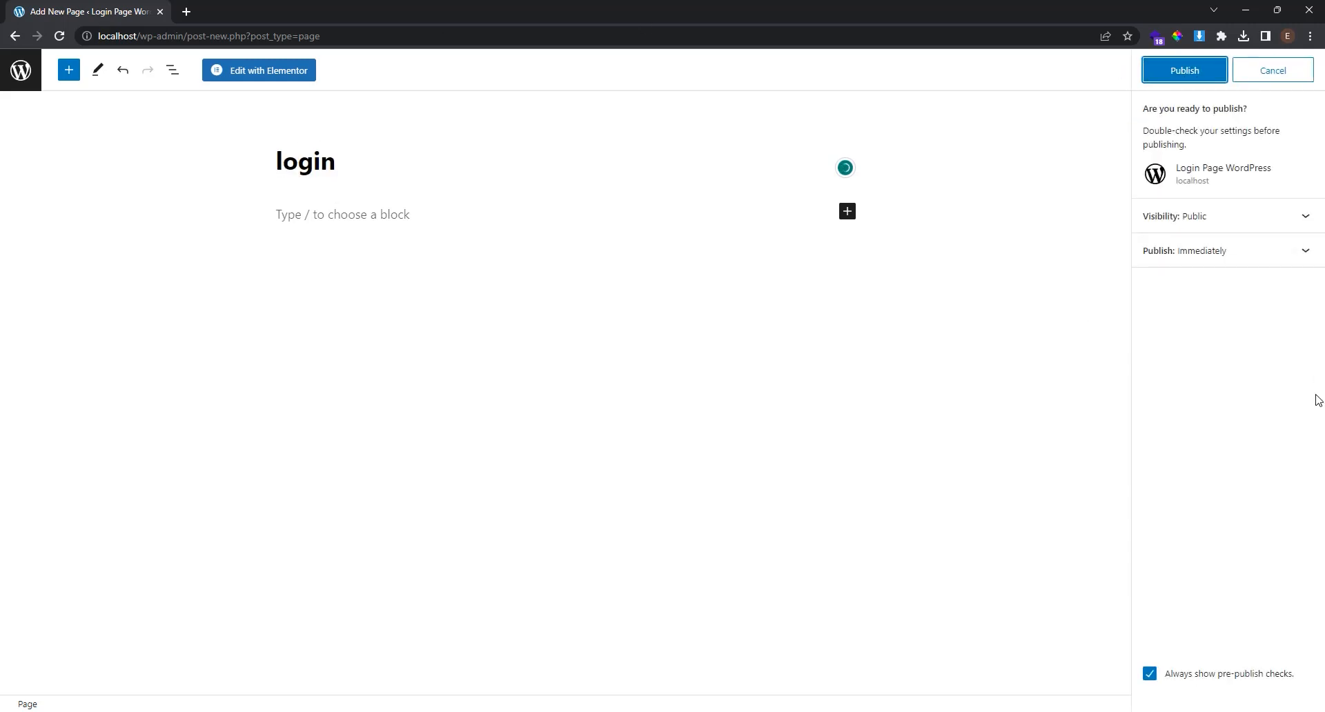
{"action": "left_click", "coordinate": [1194, 76]}
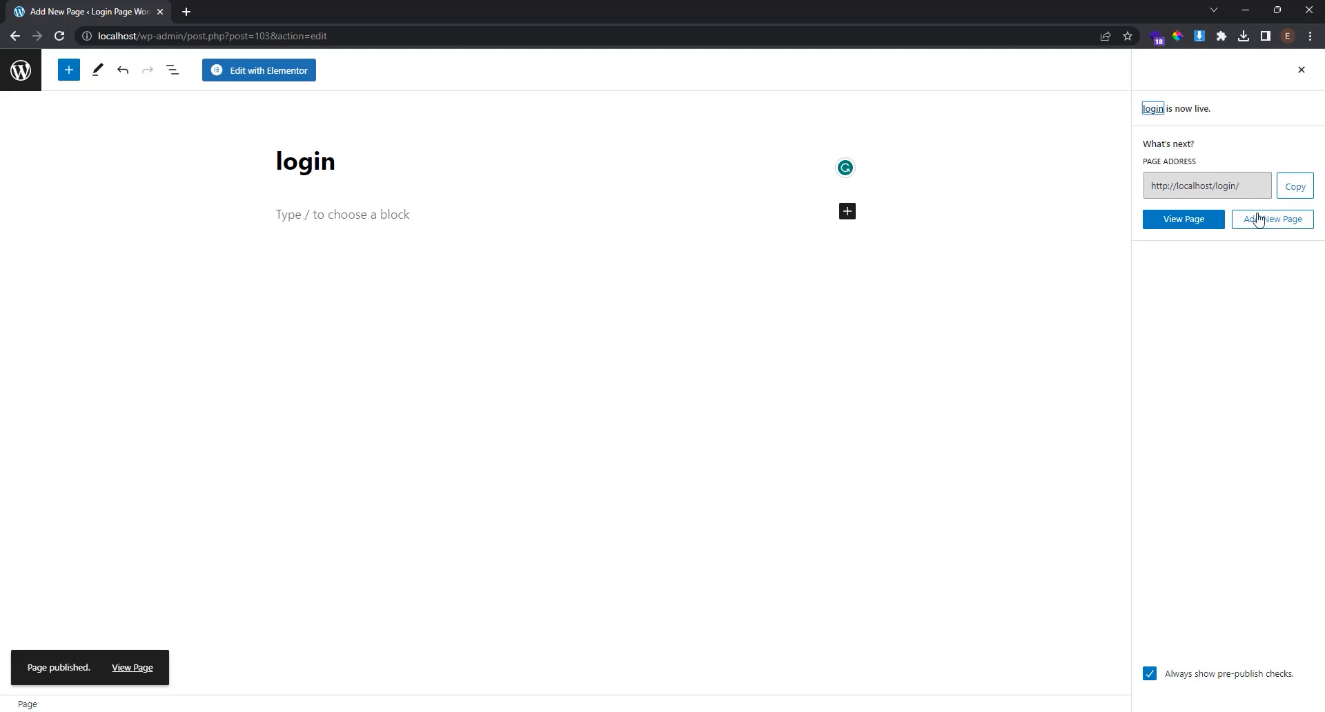
- Open the login page in the Elementor editor and hide the page title
{"action": "left_click", "coordinate": [281, 73]}
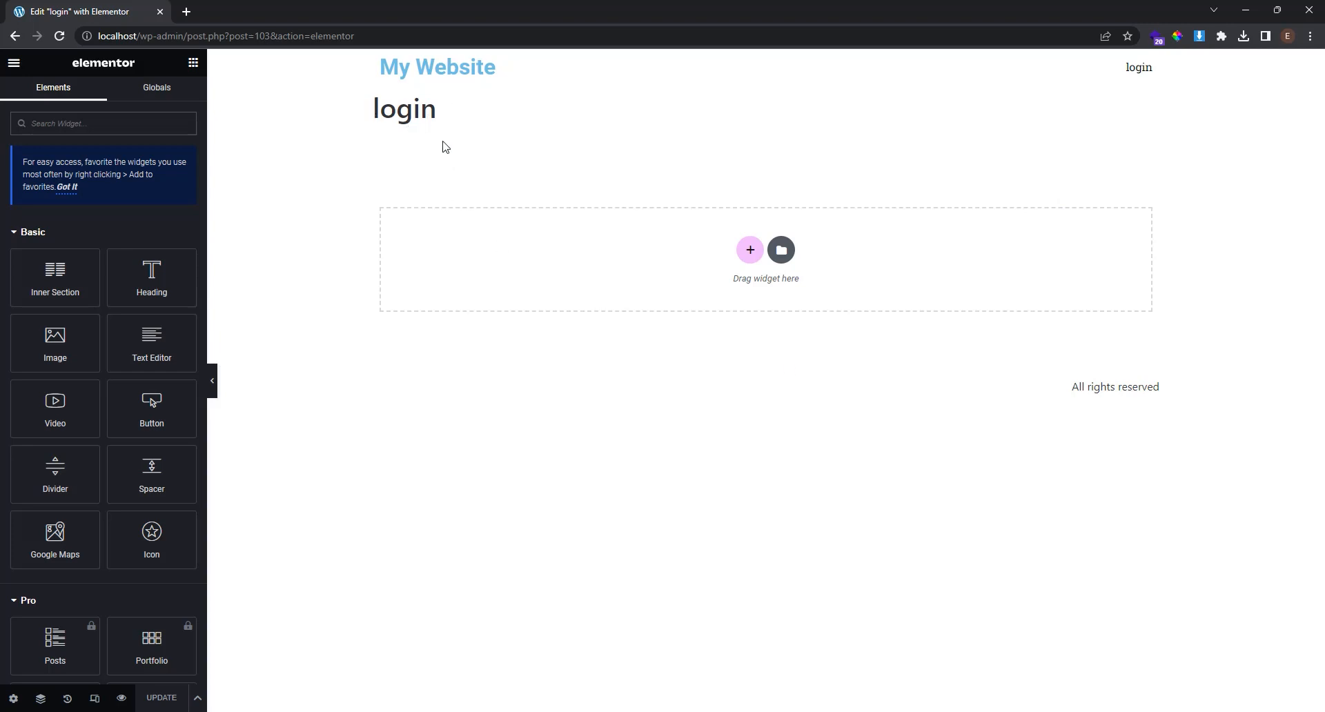
{"action": "left_click", "coordinate": [13, 698]}
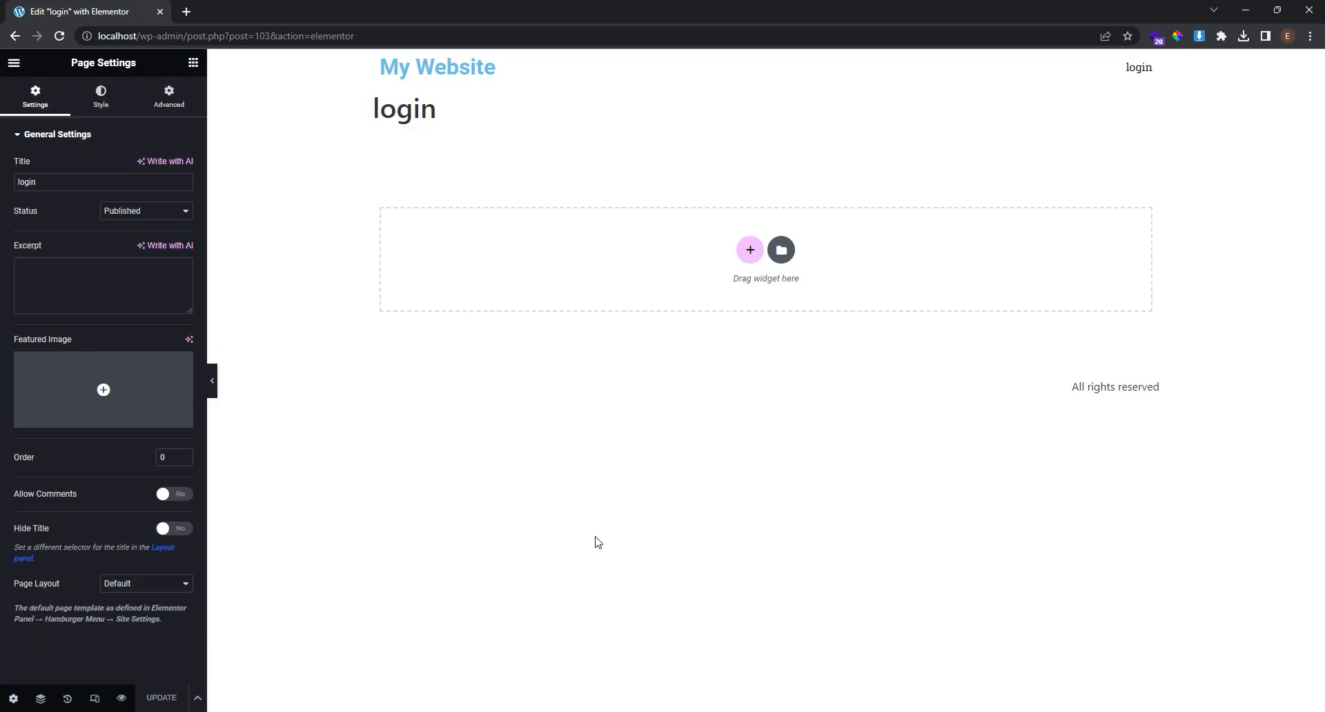
{"action": "left_click", "coordinate": [181, 536]}
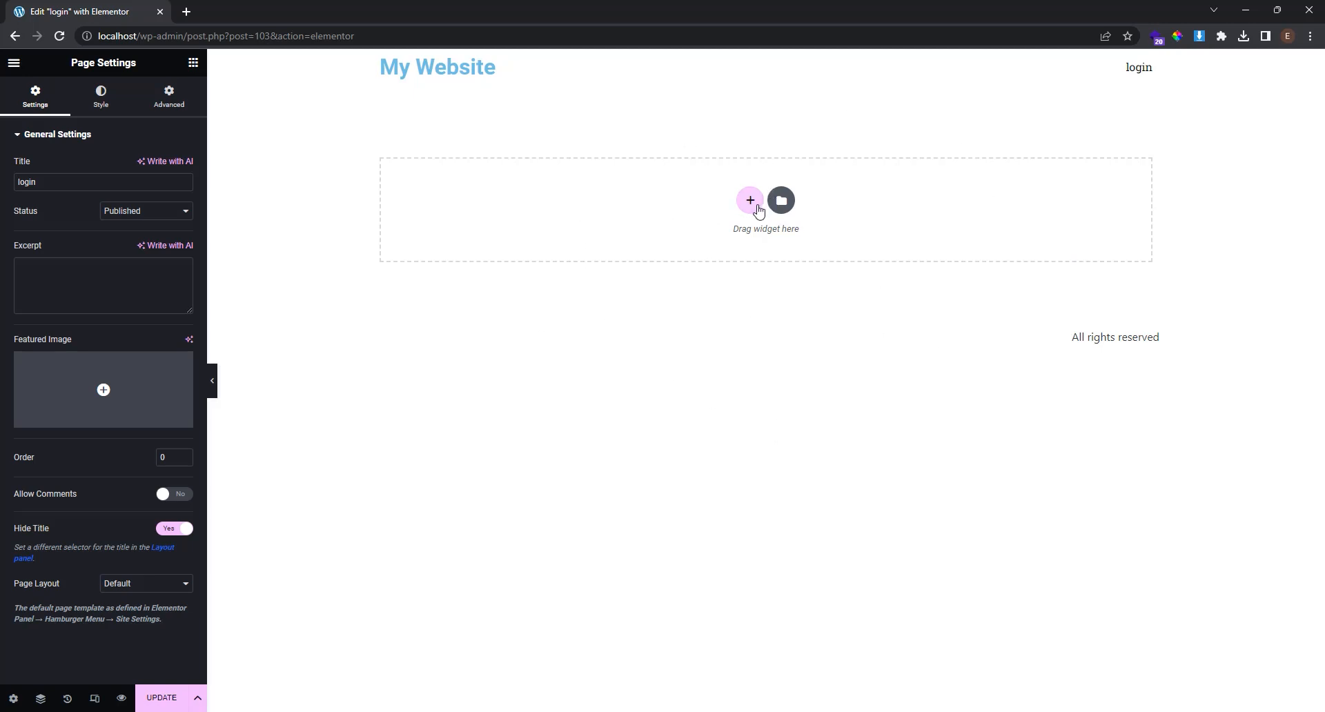
- Add a single-column section to the page and set its minimum height to 100 vh
{"action": "left_click", "coordinate": [757, 207]}
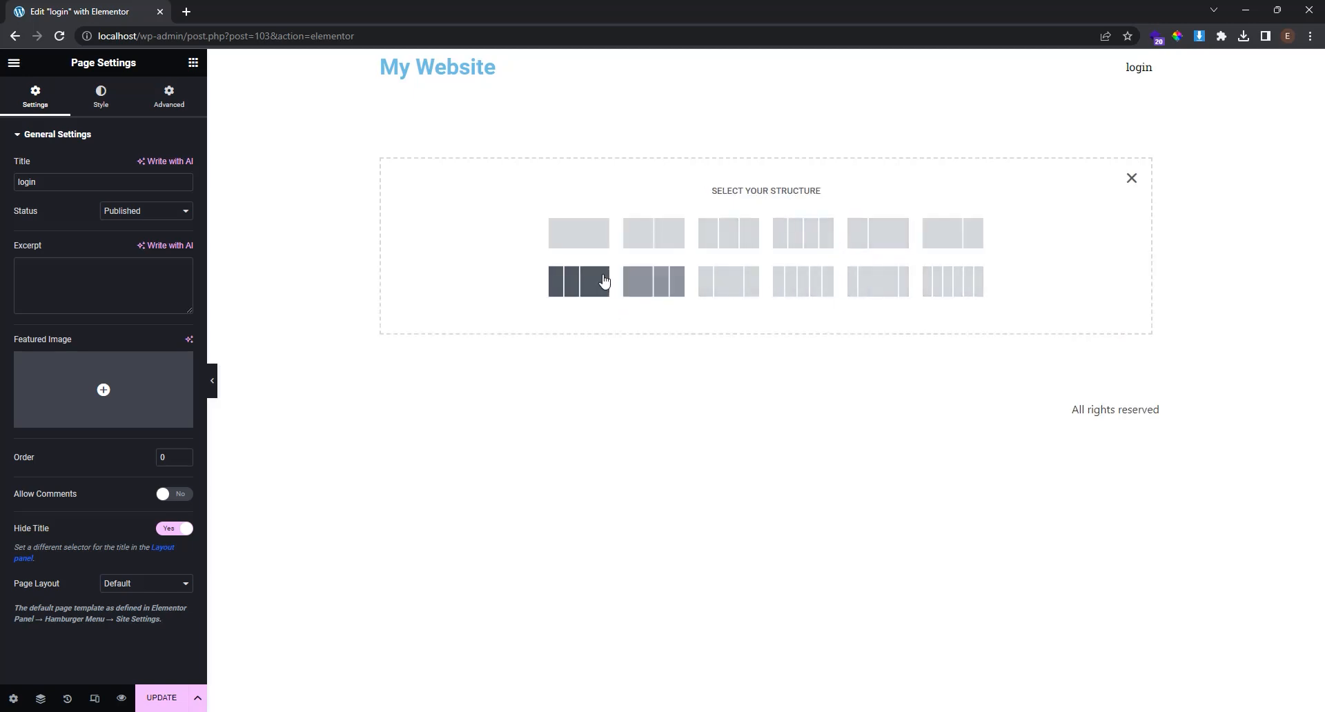
{"action": "left_click", "coordinate": [599, 247]}
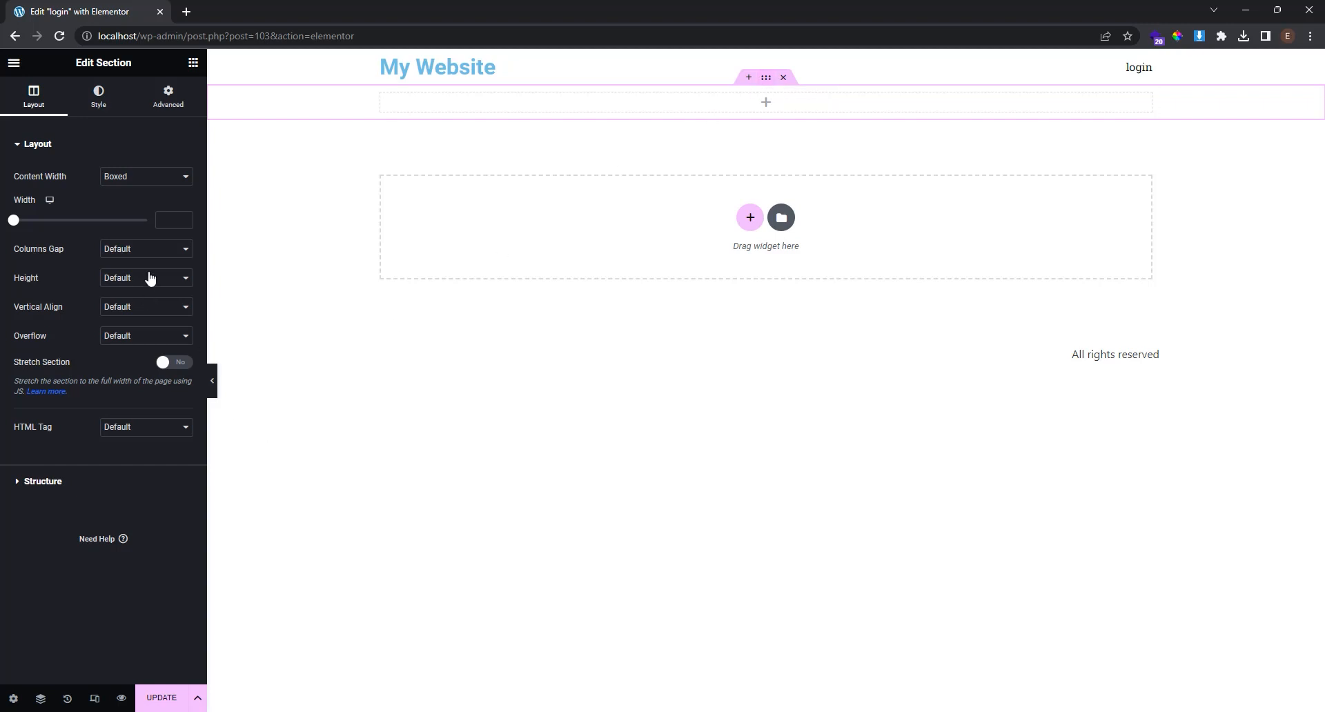
{"action": "left_click", "coordinate": [149, 277]}
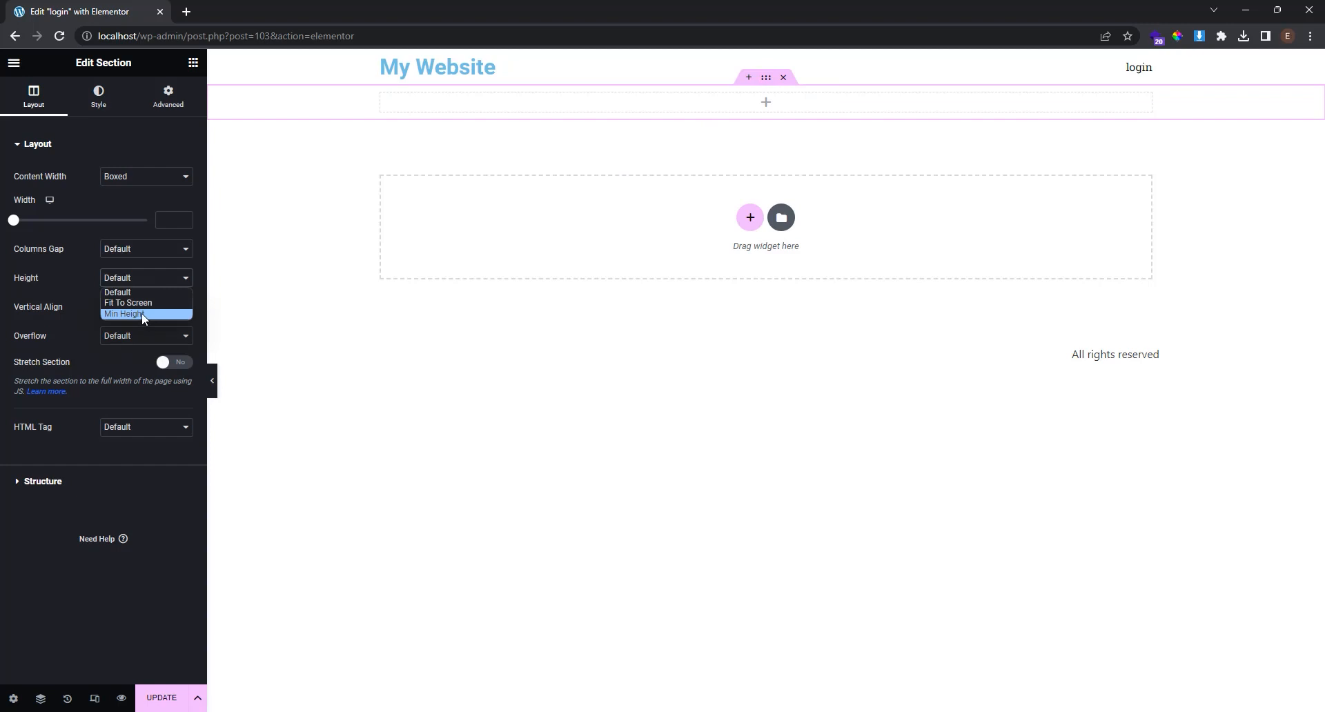
{"action": "left_click", "coordinate": [141, 314]}
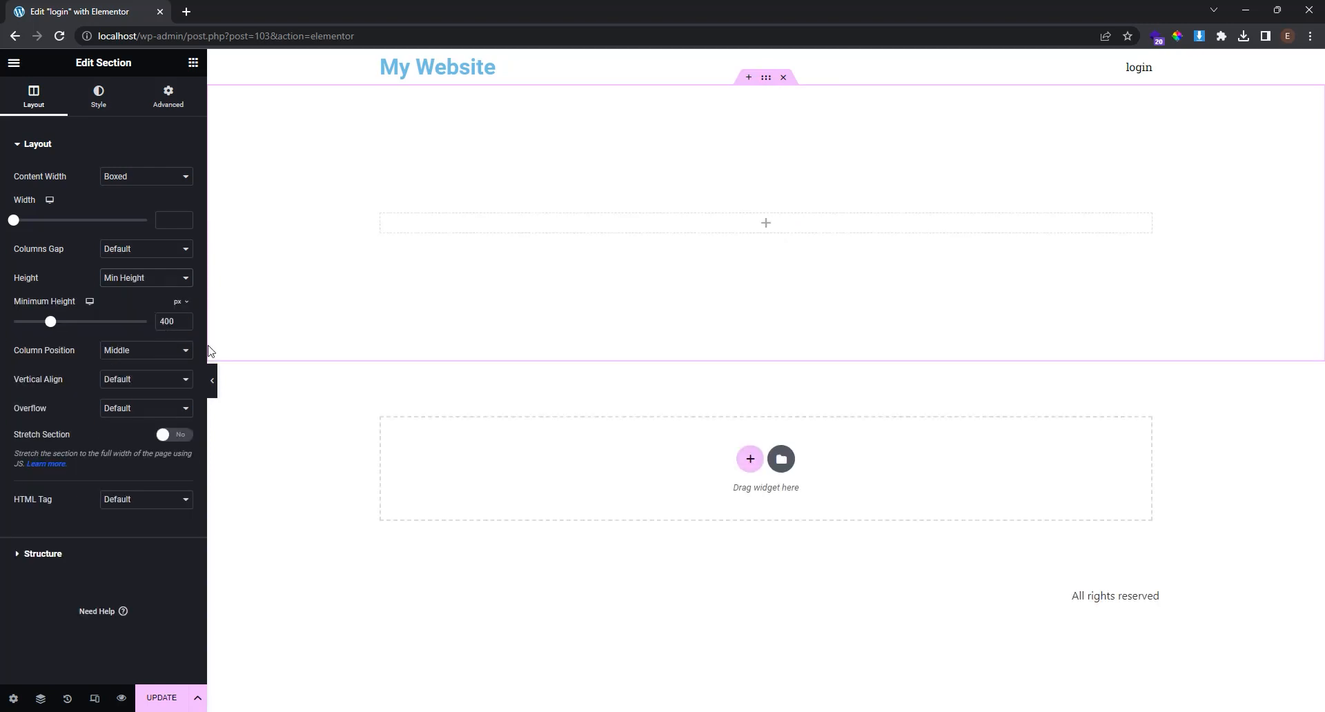
{"action": "left_click", "coordinate": [178, 303]}
{"action": "left_click", "coordinate": [177, 364]}
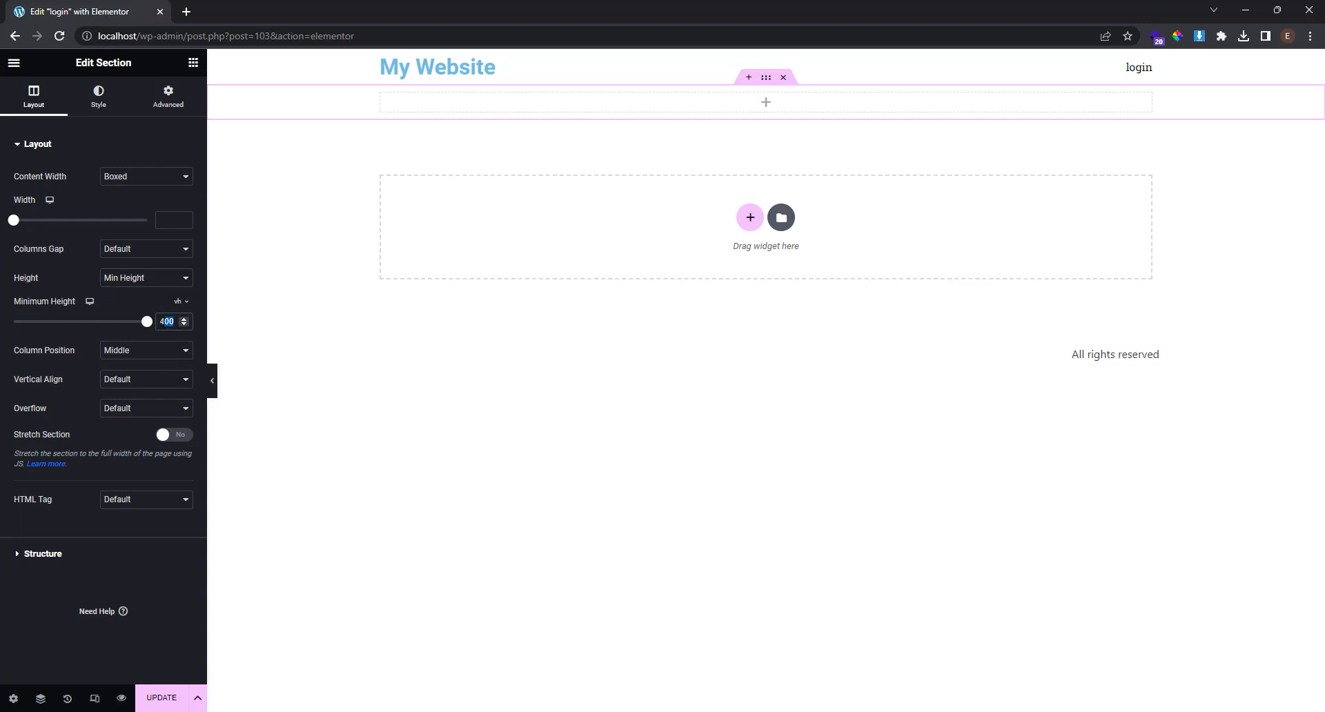
{"action": "type", "text": "100"}
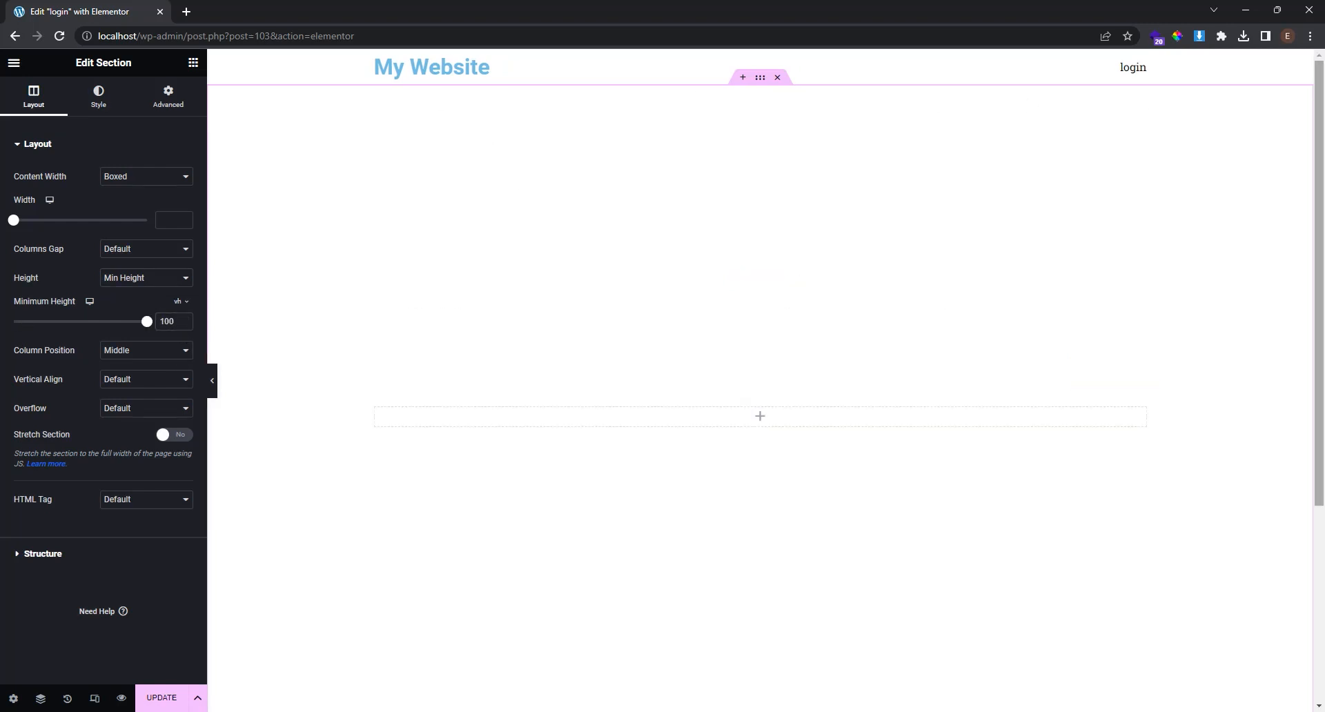
{"action": "left_click_drag", "start_coordinate": [1320, 129], "coordinate": [1317, 103]}
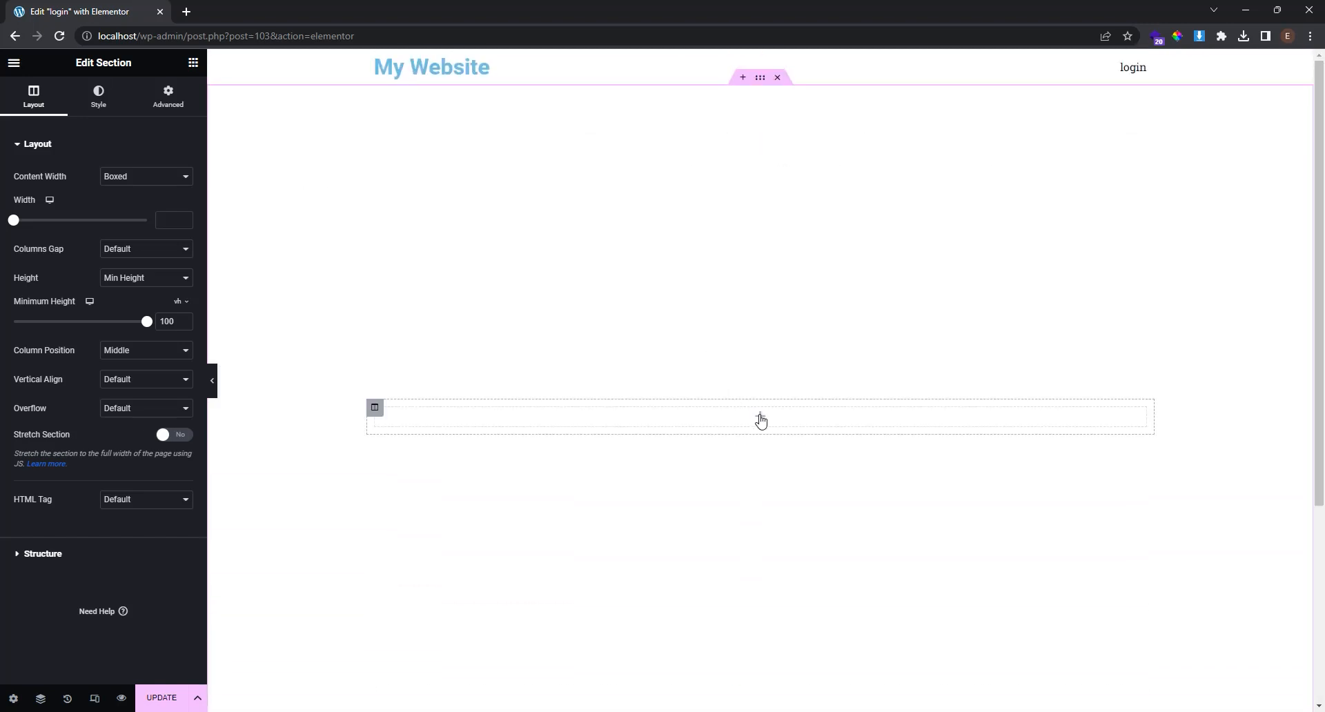
- Add a centred heading to the section reading "Welcome to our store! Please login with your credentials."
{"action": "left_click", "coordinate": [761, 420]}
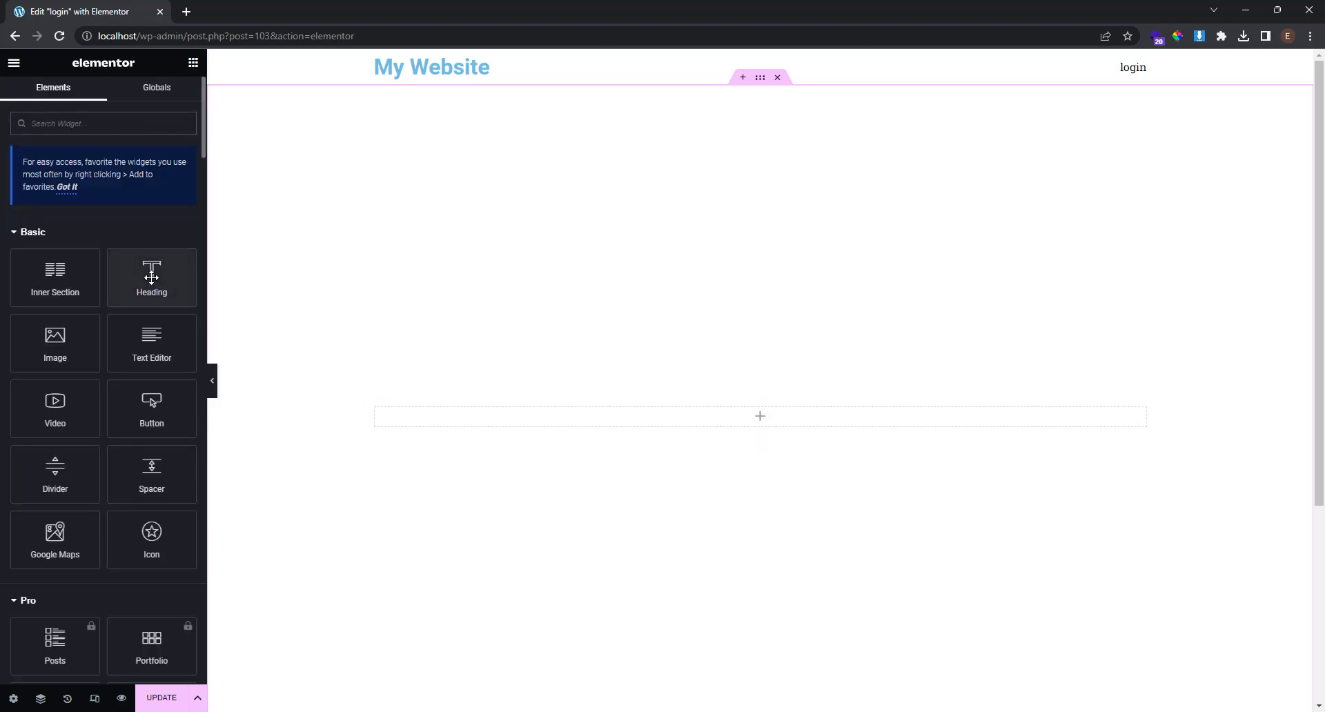
{"action": "left_click_drag", "start_coordinate": [160, 282], "coordinate": [778, 422]}
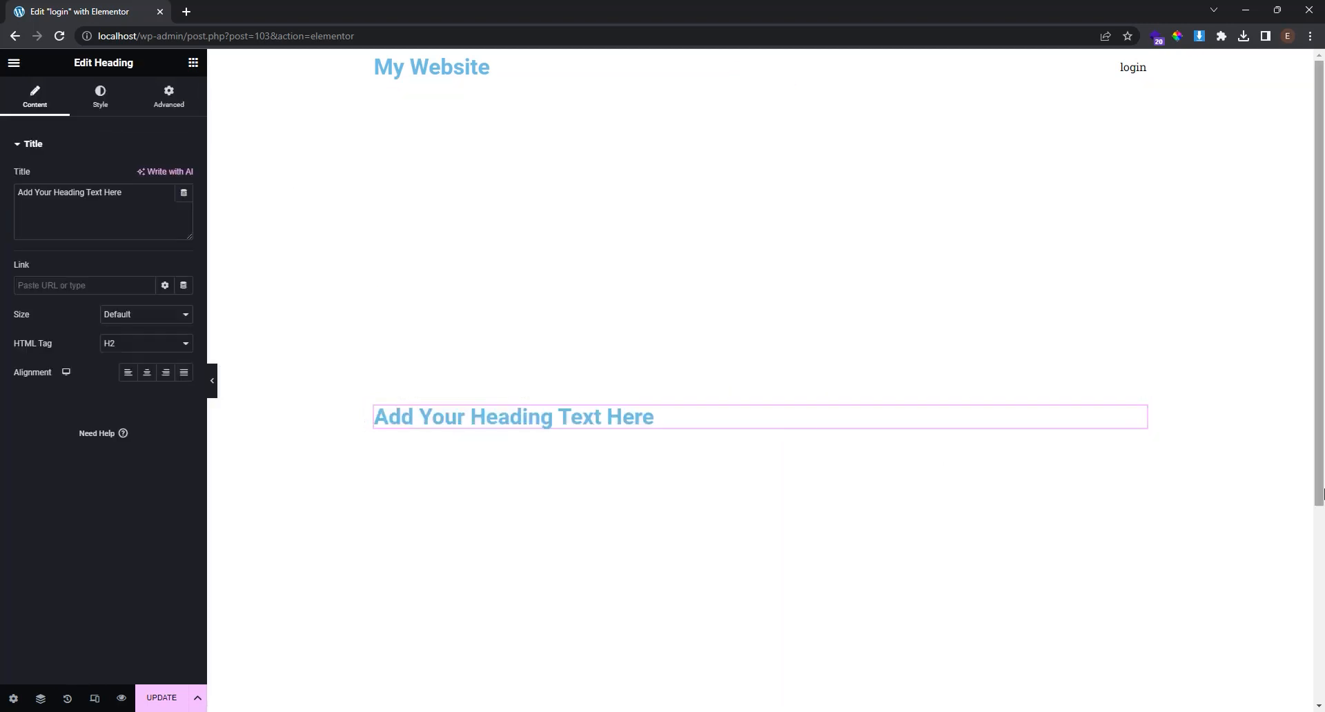
{"action": "left_click_drag", "start_coordinate": [168, 206], "coordinate": [5, 207]}
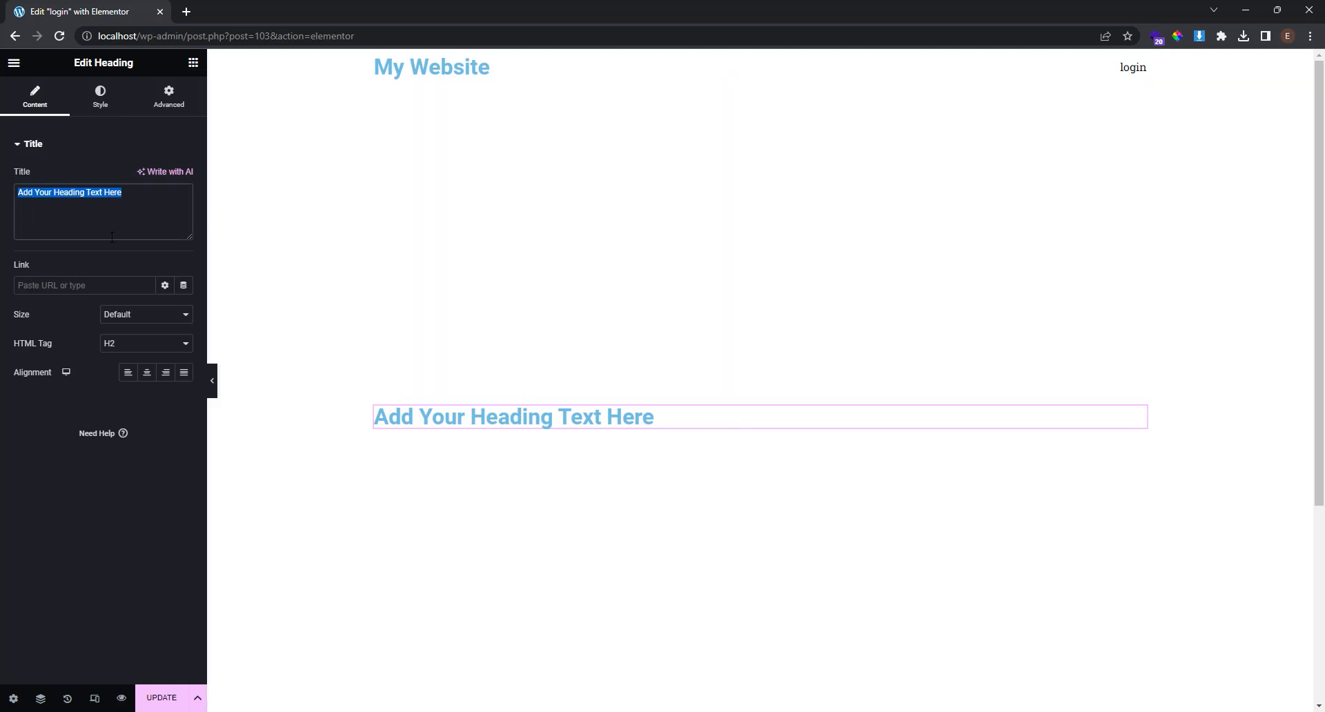
{"action": "type", "text": "Welcome to ouy"}
{"action": "key", "text": "BackSpace"}
{"action": "key", "text": "BackSpace"}
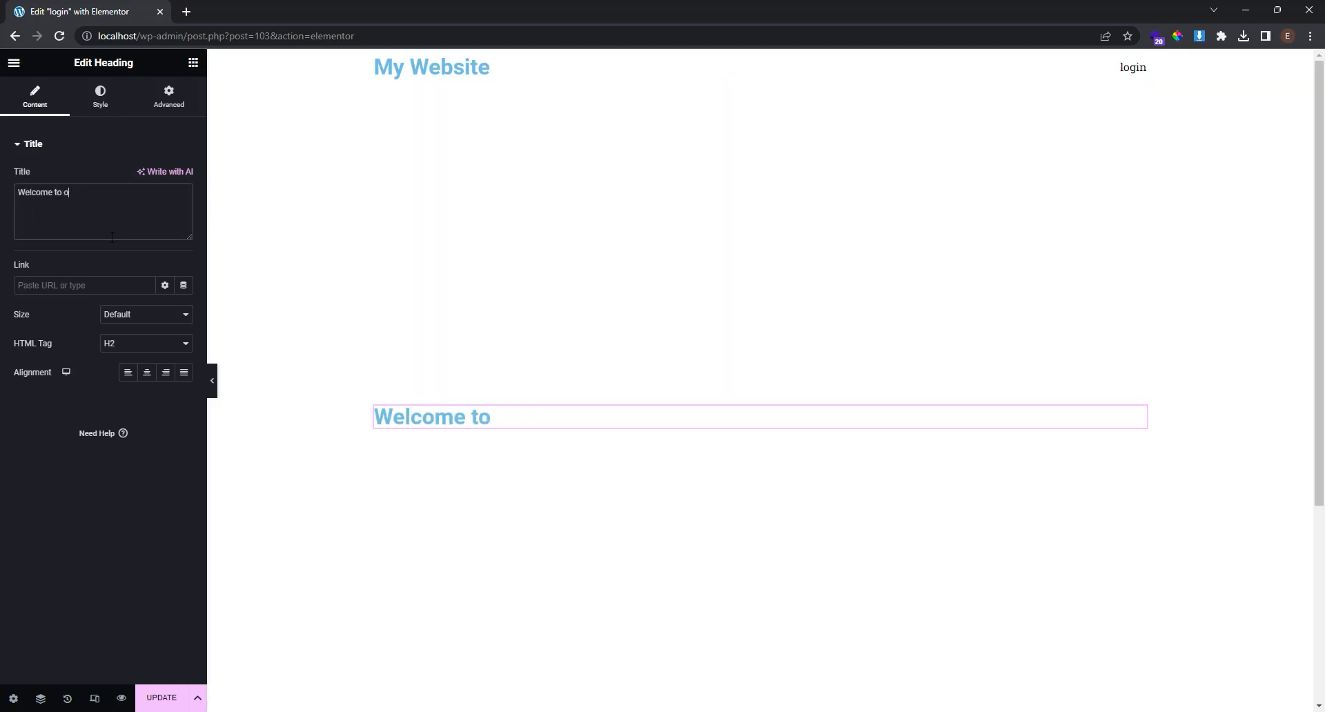
{"action": "type", "text": "ur store! Please login with your credentials."}
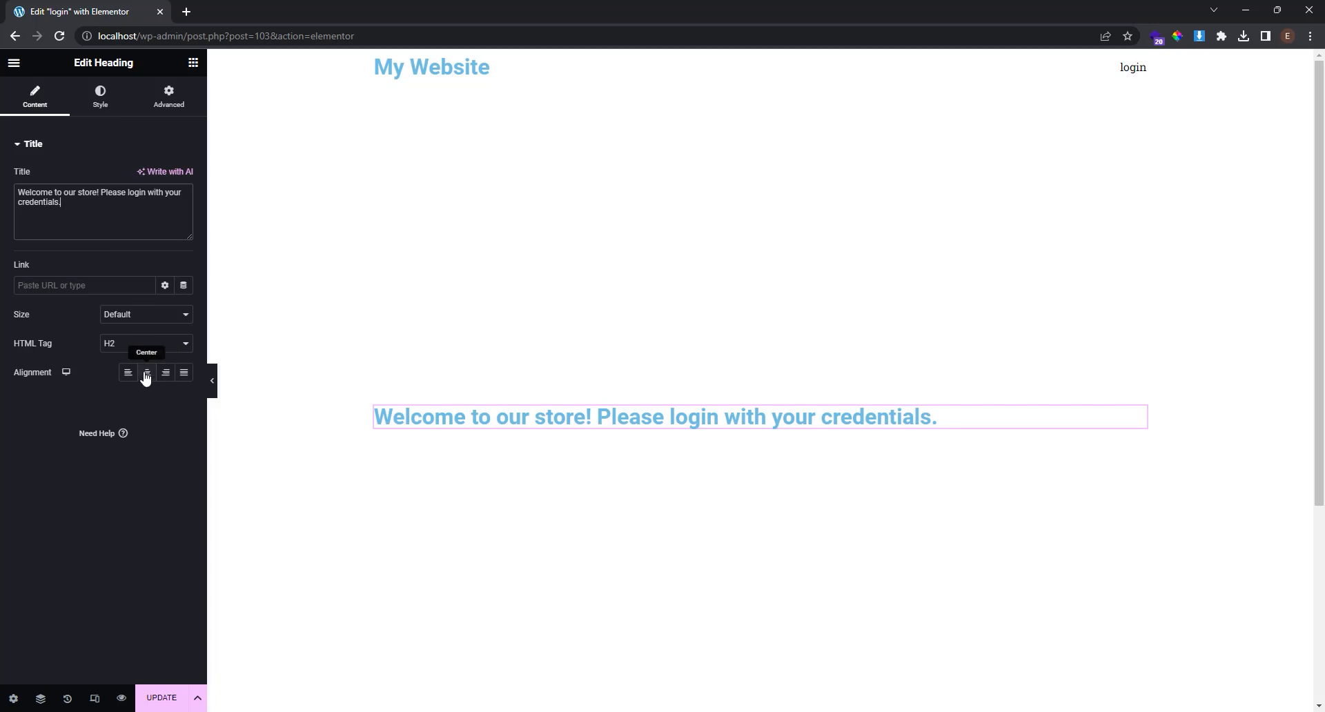
{"action": "left_click", "coordinate": [146, 373]}
- Change the heading's text colour to black
{"action": "left_click", "coordinate": [117, 103]}
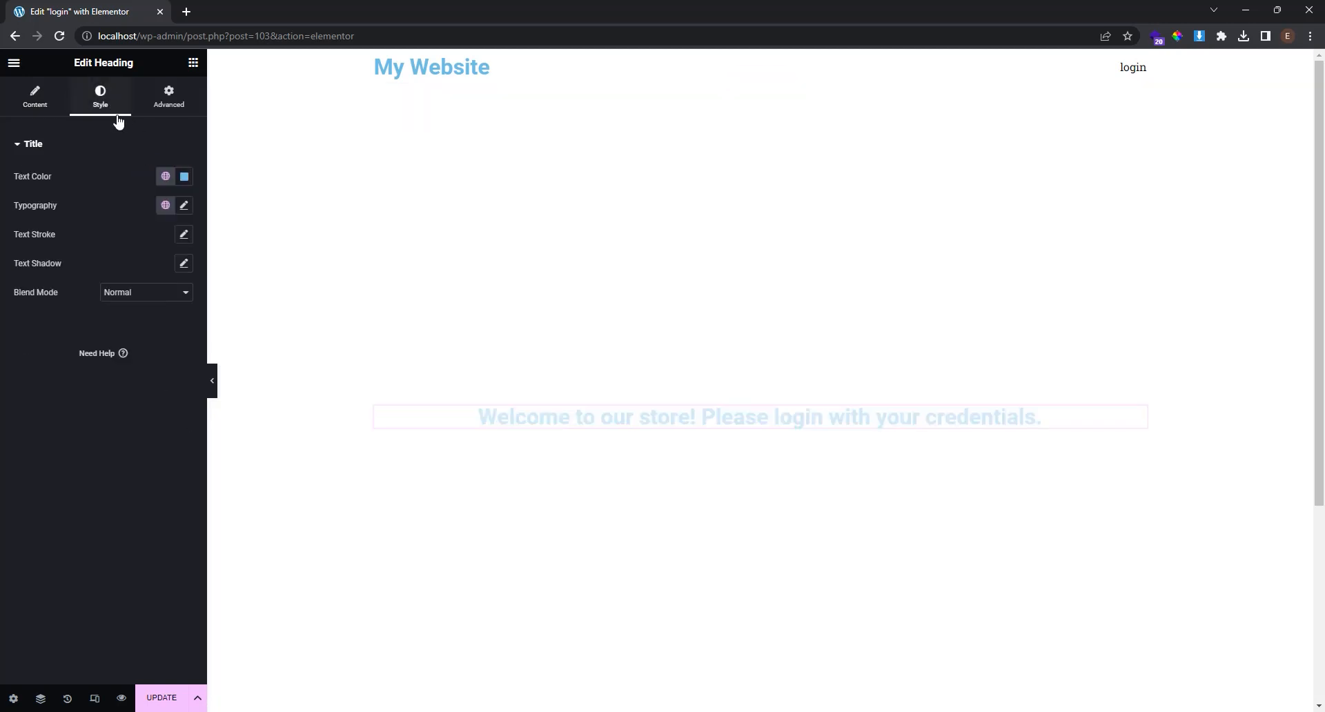
{"action": "left_click", "coordinate": [165, 176]}
{"action": "left_click", "coordinate": [183, 178]}
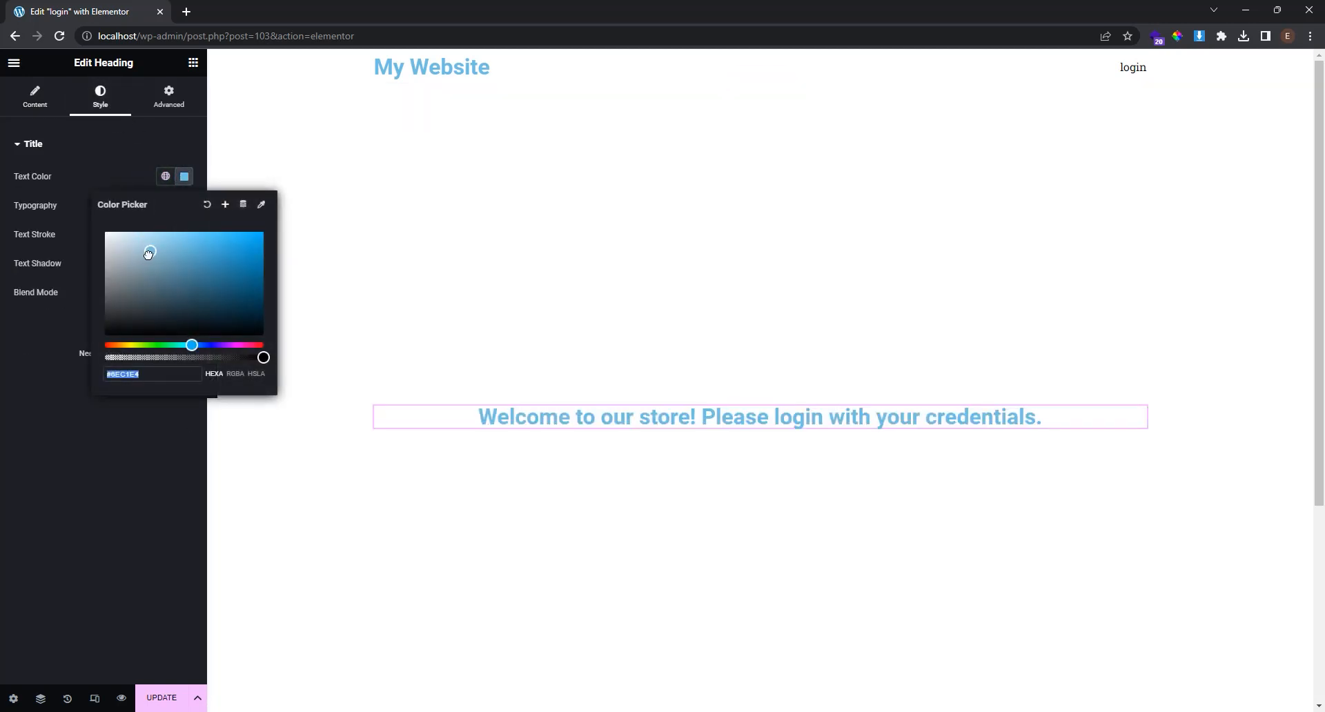
{"action": "left_click_drag", "start_coordinate": [148, 251], "coordinate": [78, 375]}
{"action": "left_click", "coordinate": [80, 392]}
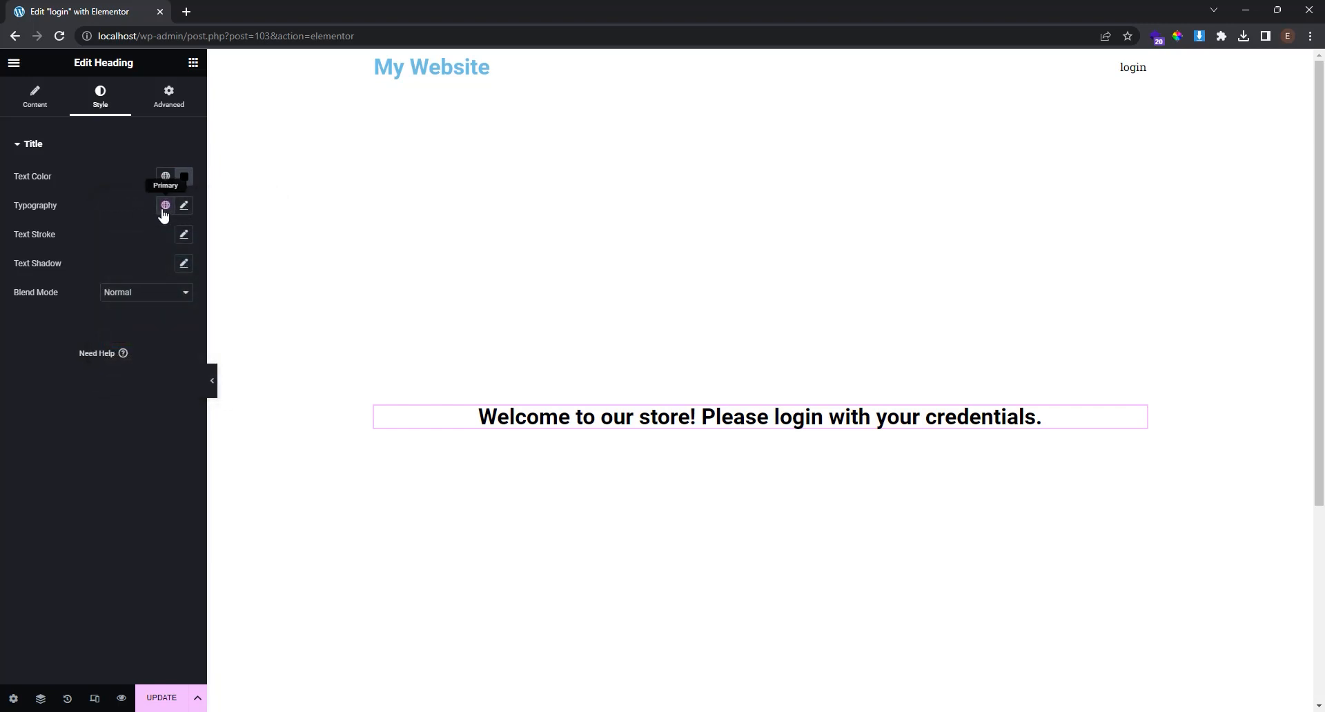
- Style the heading's typography as Roboto Slab, 50 px, weight 700 (Bold), with an uppercase transform
{"action": "left_click", "coordinate": [166, 206]}
{"action": "left_click", "coordinate": [109, 284]}
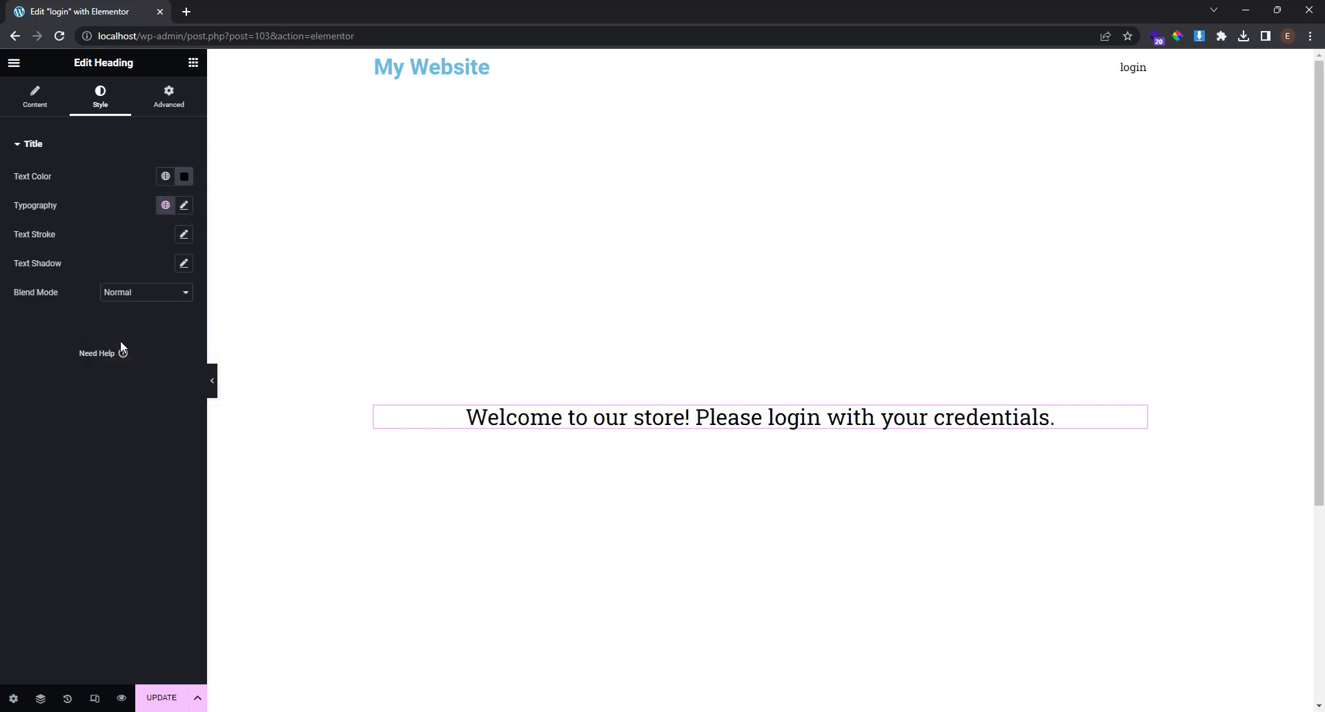
{"action": "left_click", "coordinate": [185, 206]}
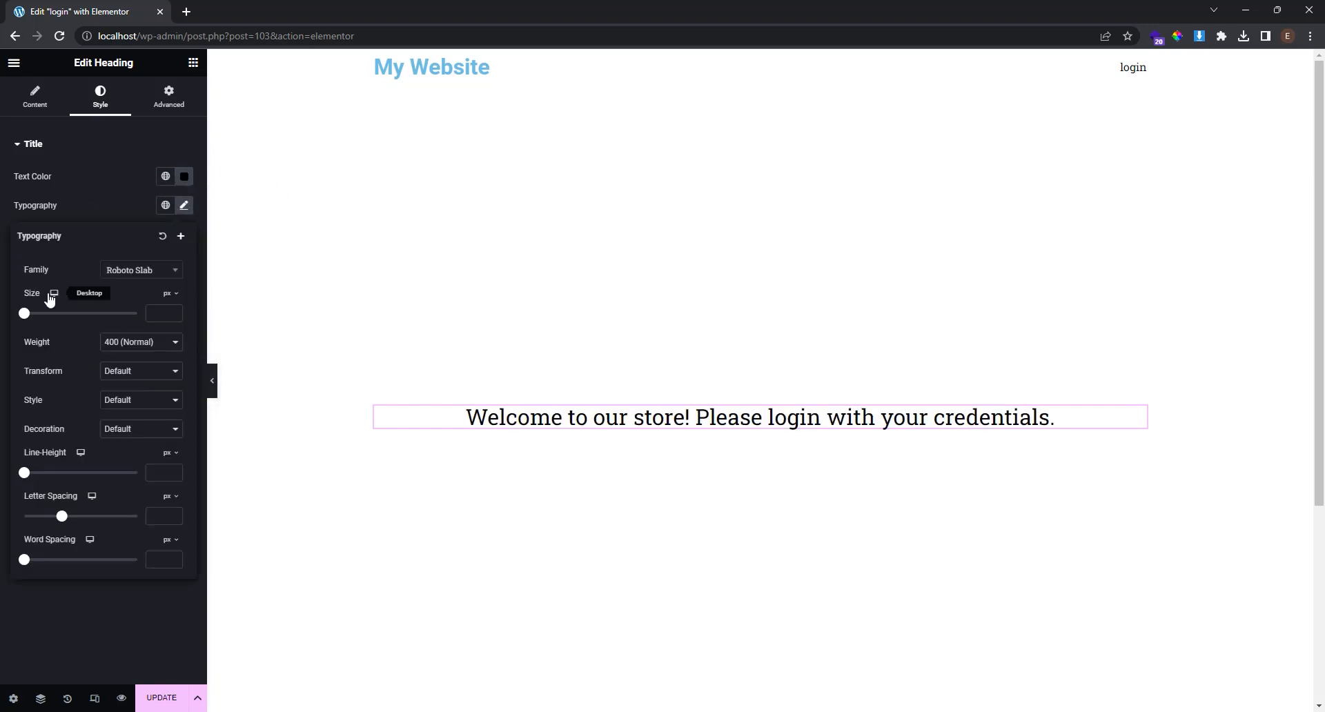
{"action": "left_click_drag", "start_coordinate": [24, 313], "coordinate": [53, 316]}
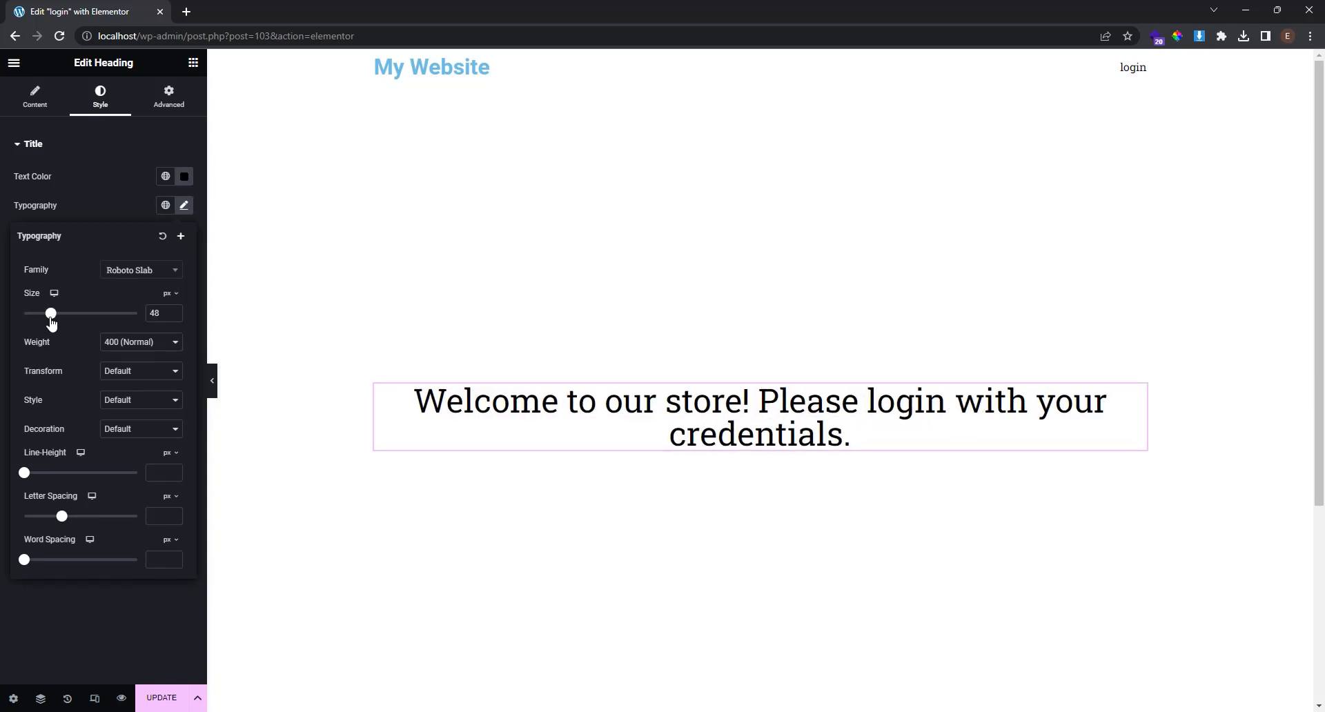
{"action": "left_click", "coordinate": [142, 351]}
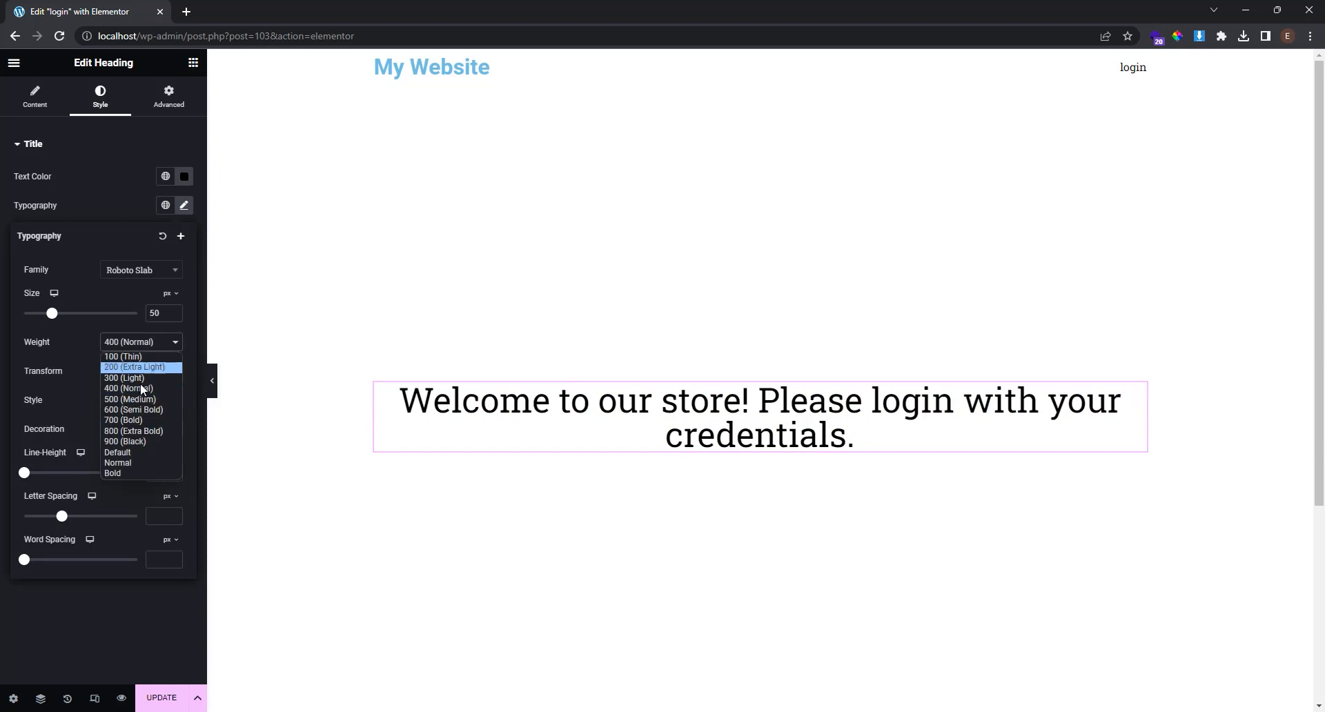
{"action": "left_click", "coordinate": [140, 426]}
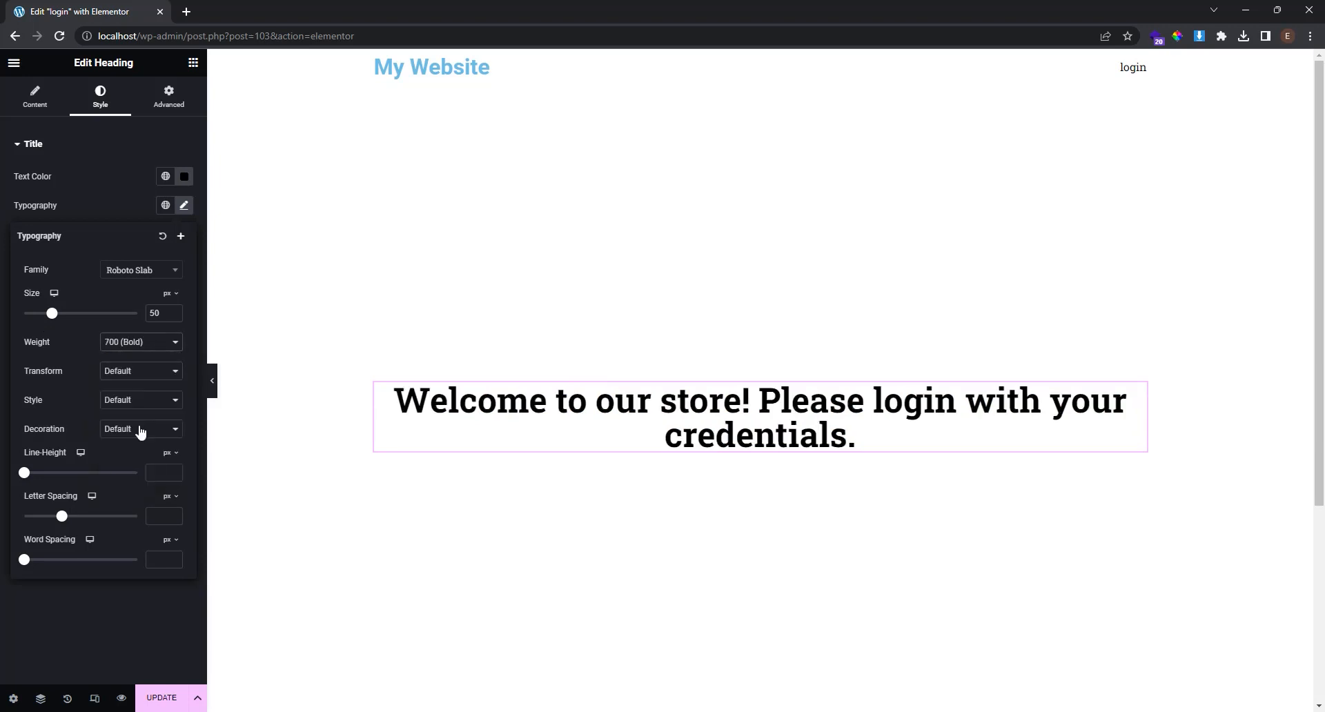
{"action": "left_click", "coordinate": [129, 372]}
{"action": "left_click", "coordinate": [134, 395]}
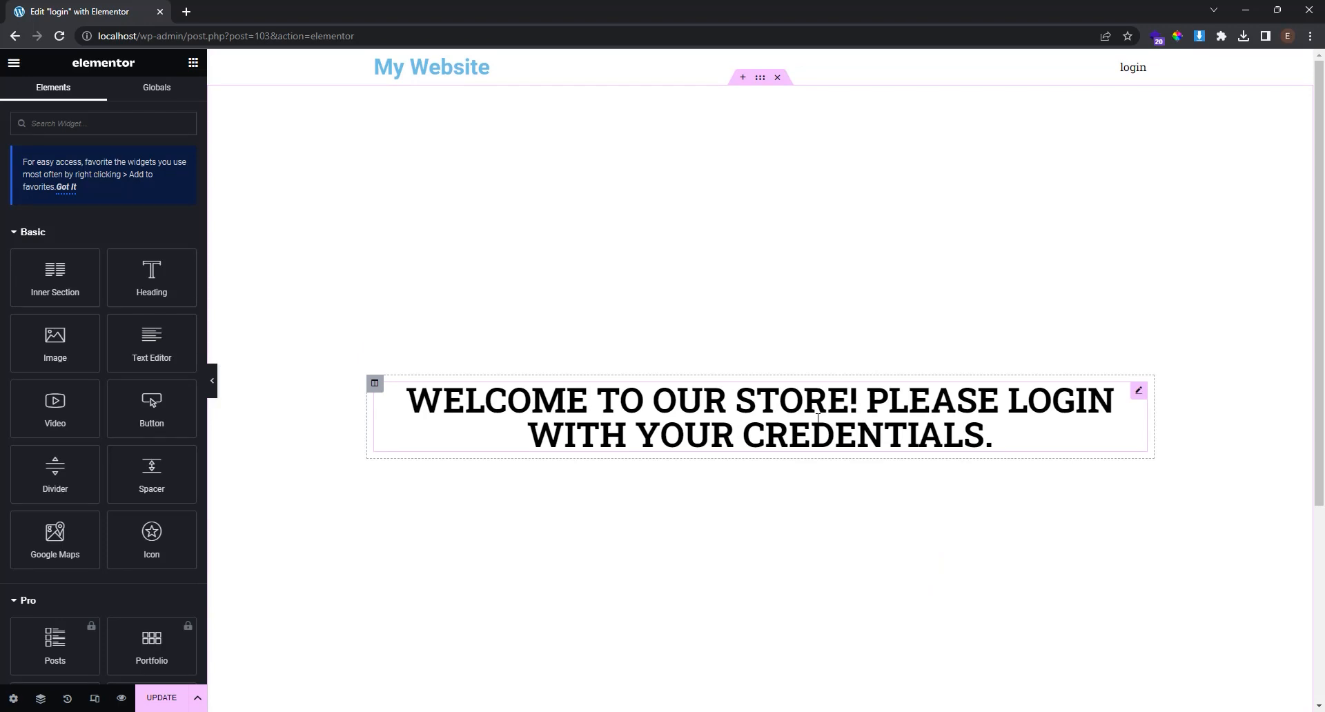
- Add a two-column inner section directly below the welcome heading
{"action": "scroll", "coordinate": [817, 419], "scroll_direction": "down", "scroll_amount": 2}
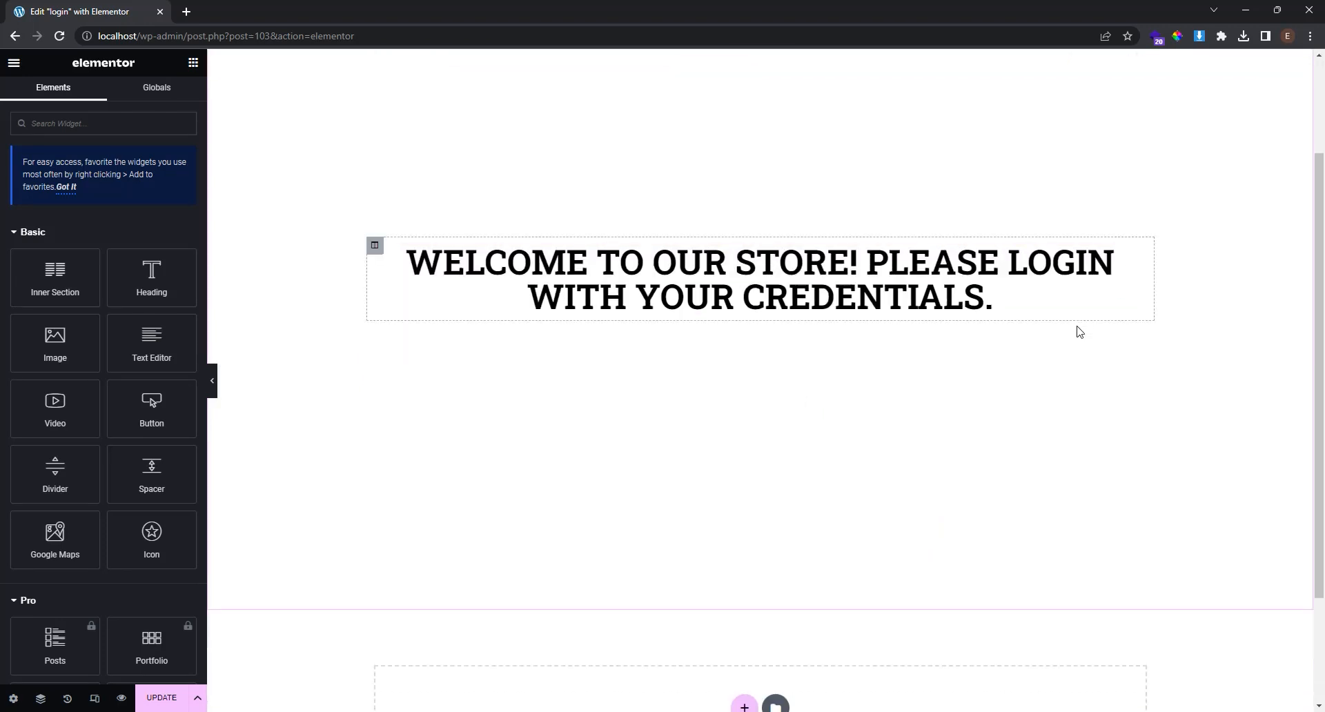
{"action": "scroll", "coordinate": [972, 313], "scroll_direction": "up", "scroll_amount": 2}
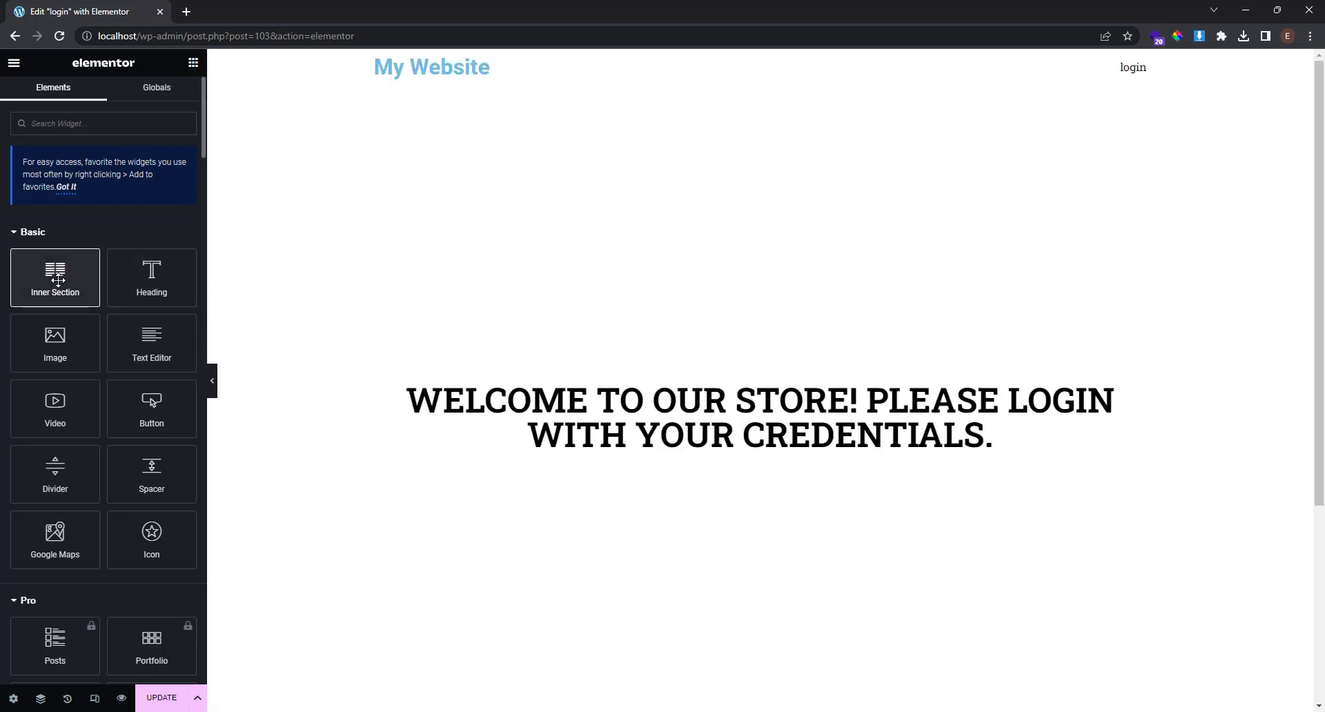
{"action": "left_click_drag", "start_coordinate": [58, 280], "coordinate": [702, 457]}
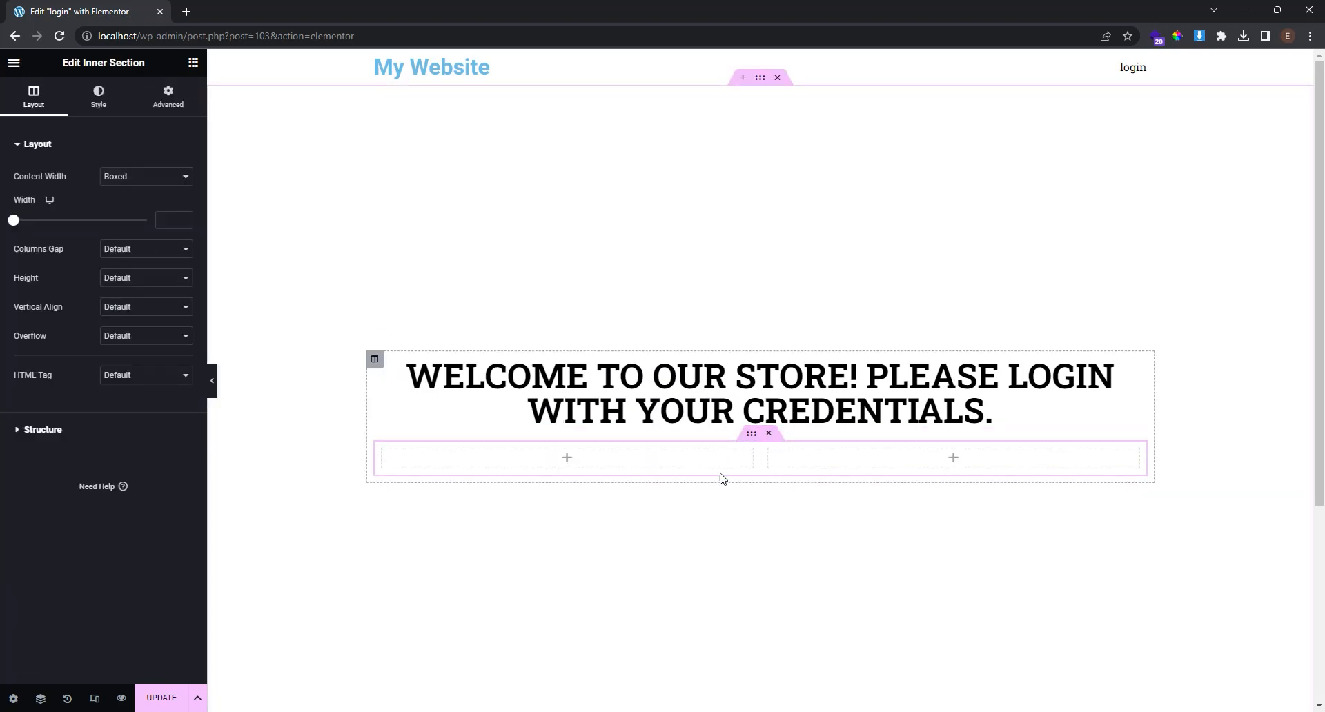
{"action": "left_click", "coordinate": [567, 459]}
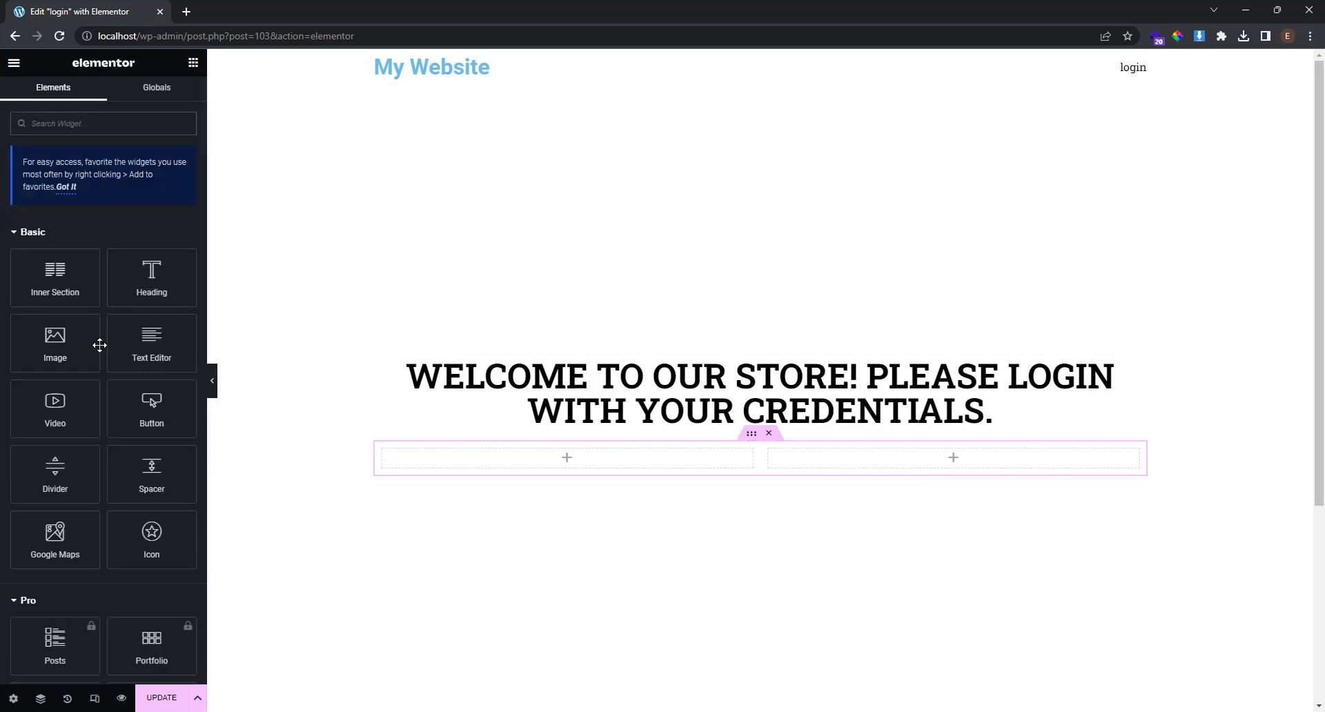
{"action": "left_click_drag", "start_coordinate": [58, 341], "coordinate": [564, 464]}
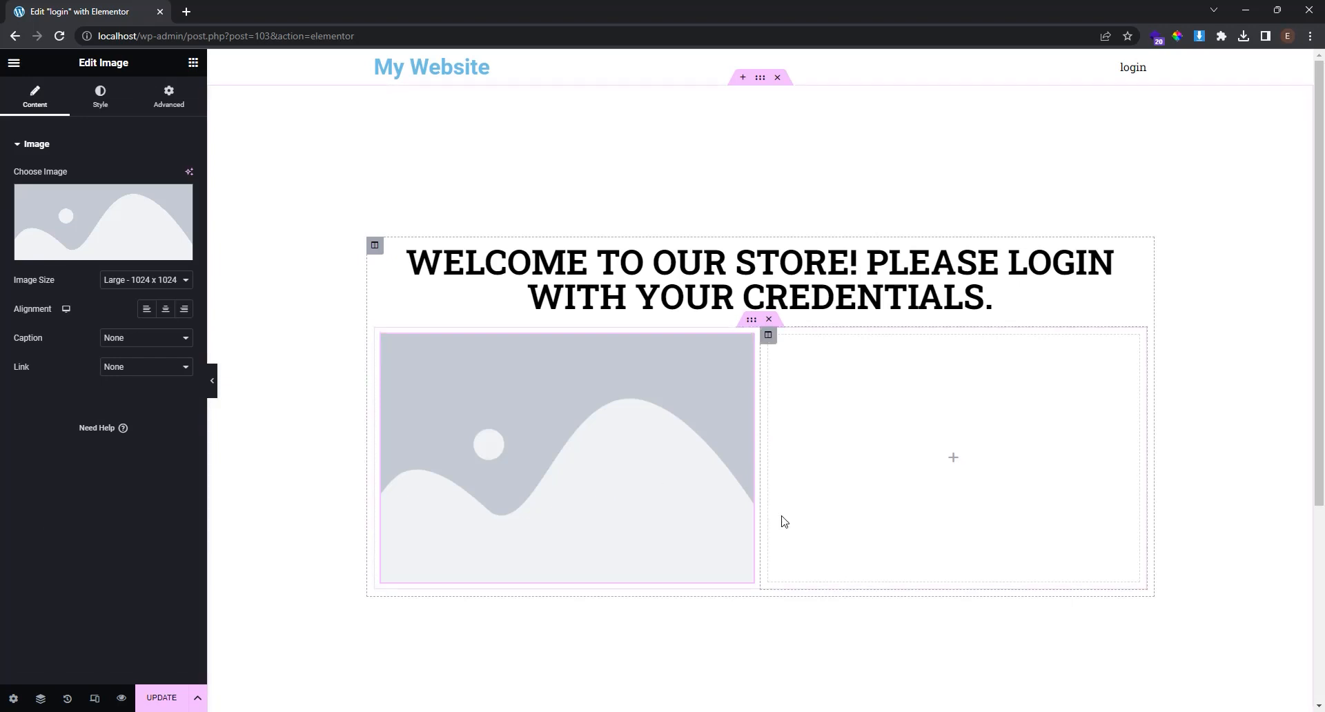
{"action": "left_click", "coordinate": [104, 228]}
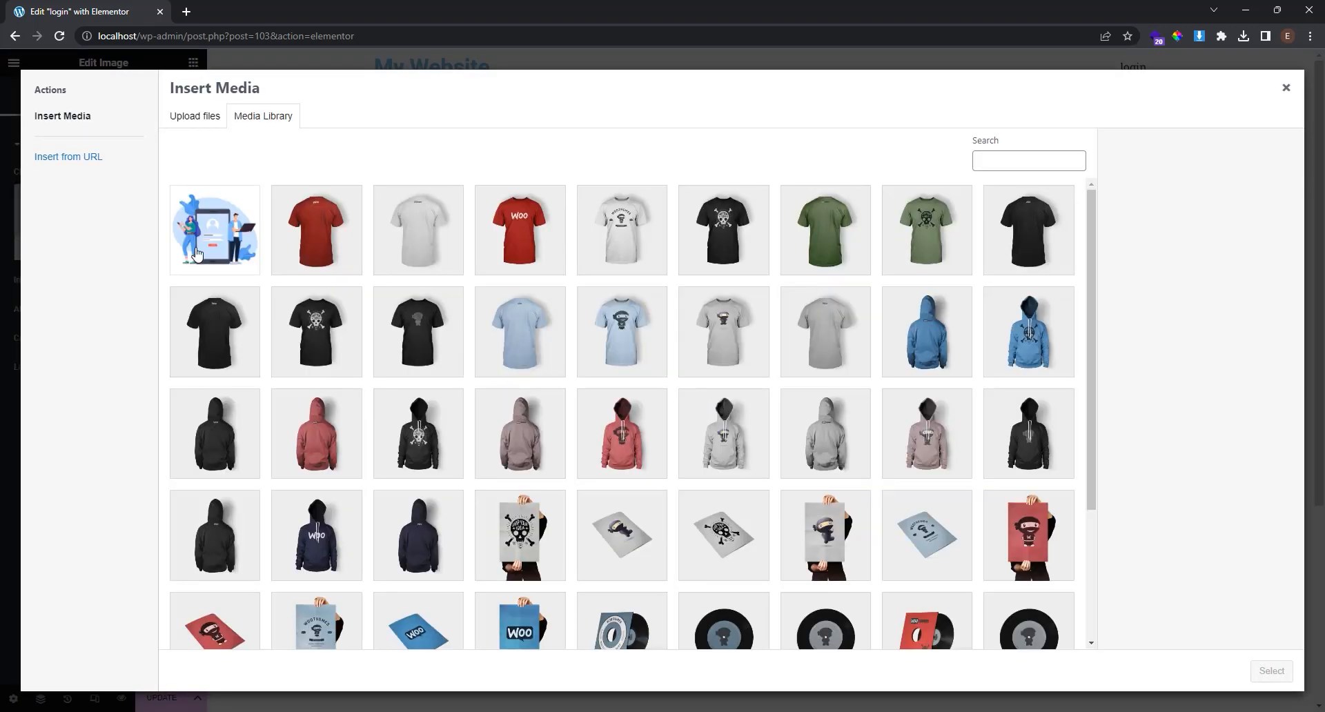
{"action": "left_click", "coordinate": [206, 244]}
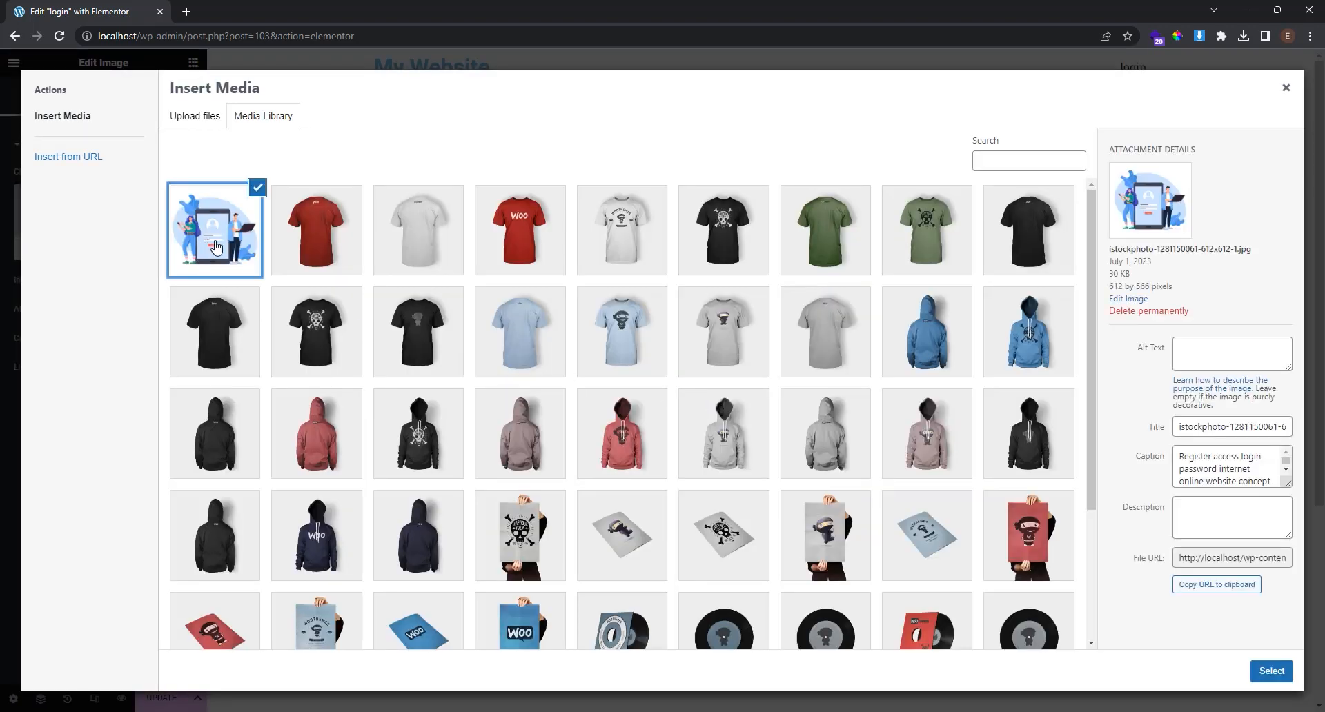
{"action": "left_click", "coordinate": [1273, 672]}
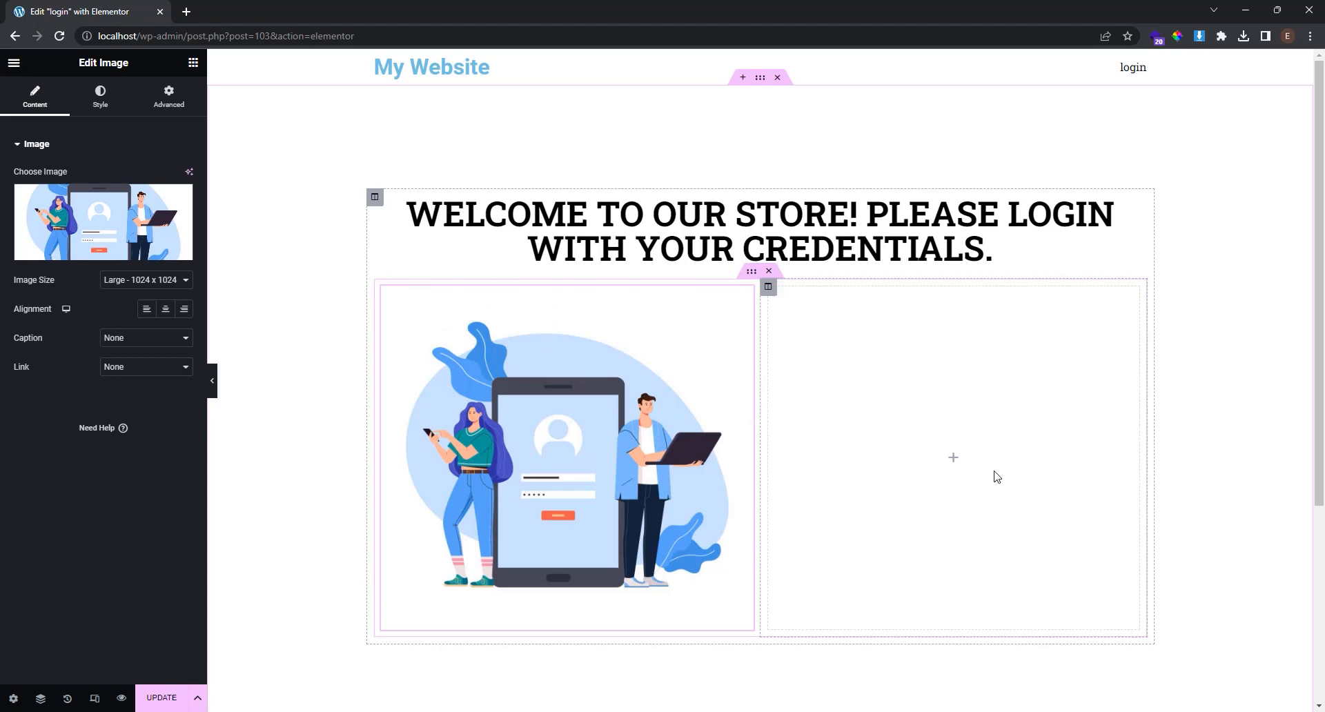
- Find the Sina Login Form widget and place it in the inner section's empty right column
{"action": "left_click", "coordinate": [956, 467]}
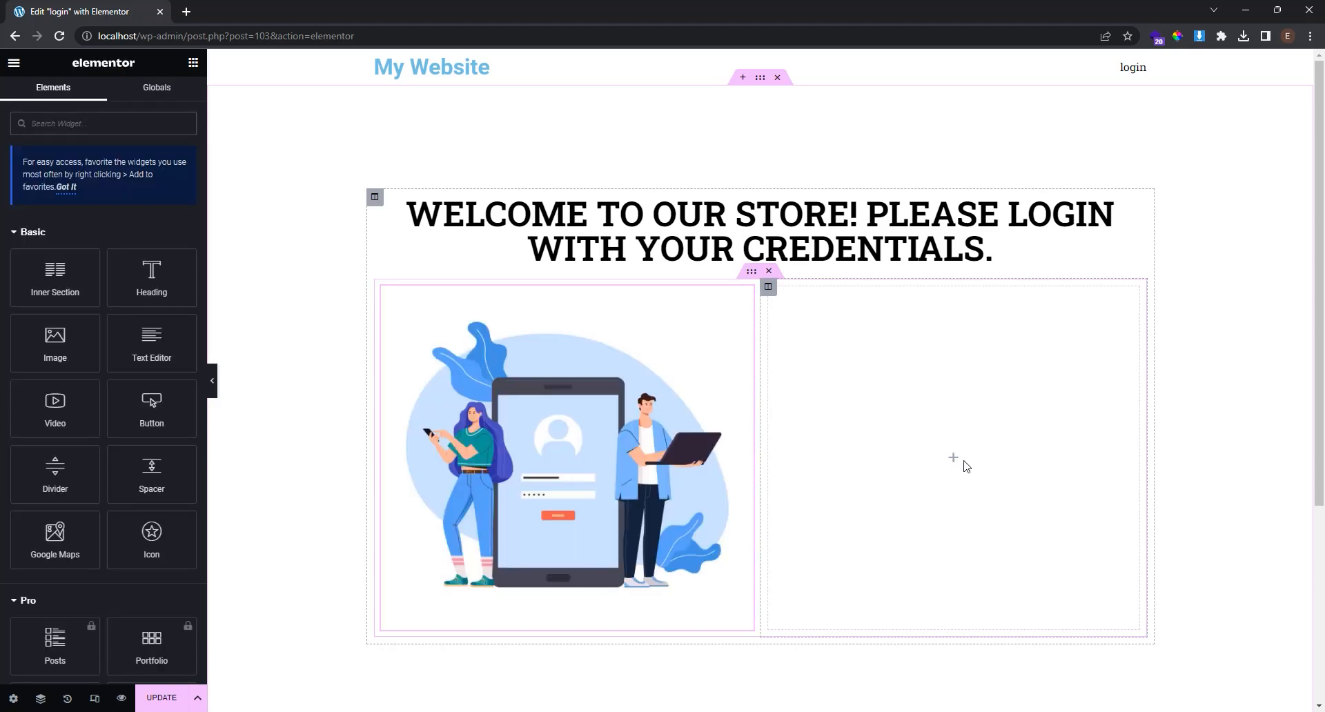
{"action": "left_click", "coordinate": [55, 127]}
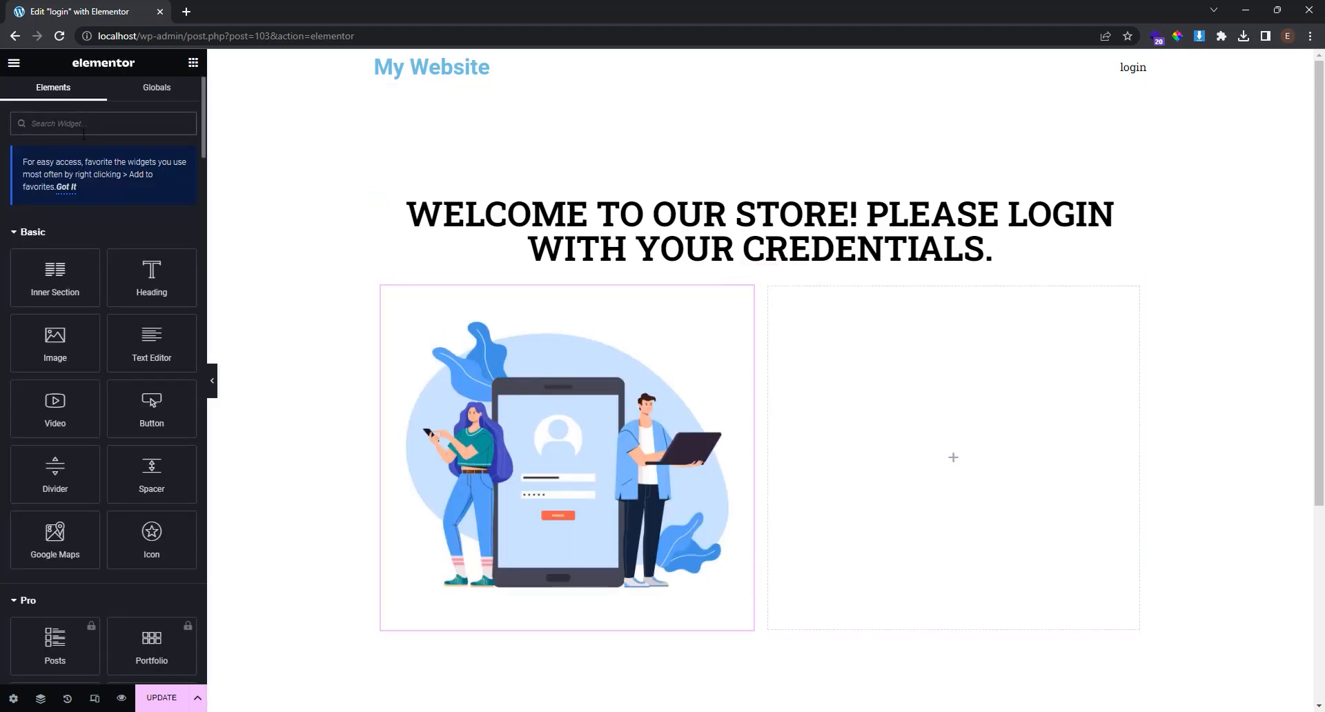
{"action": "type", "text": "s"}
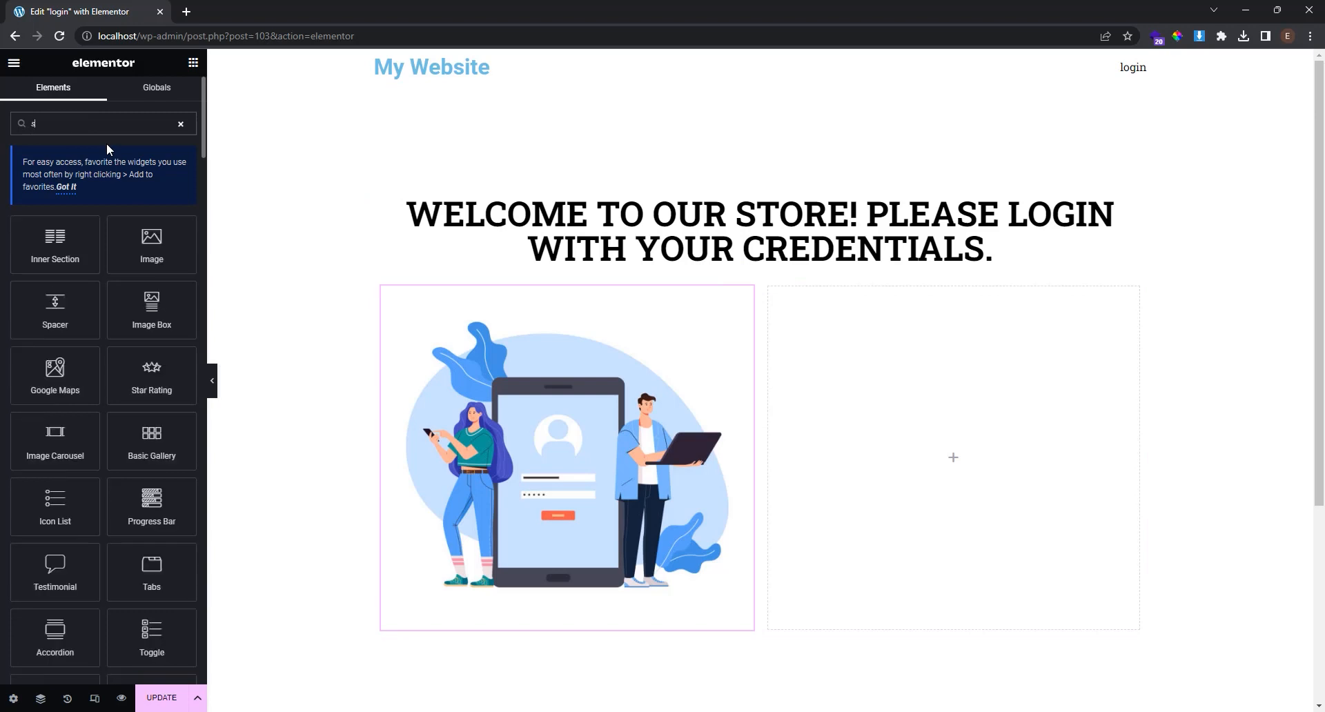
{"action": "type", "text": "ina login"}
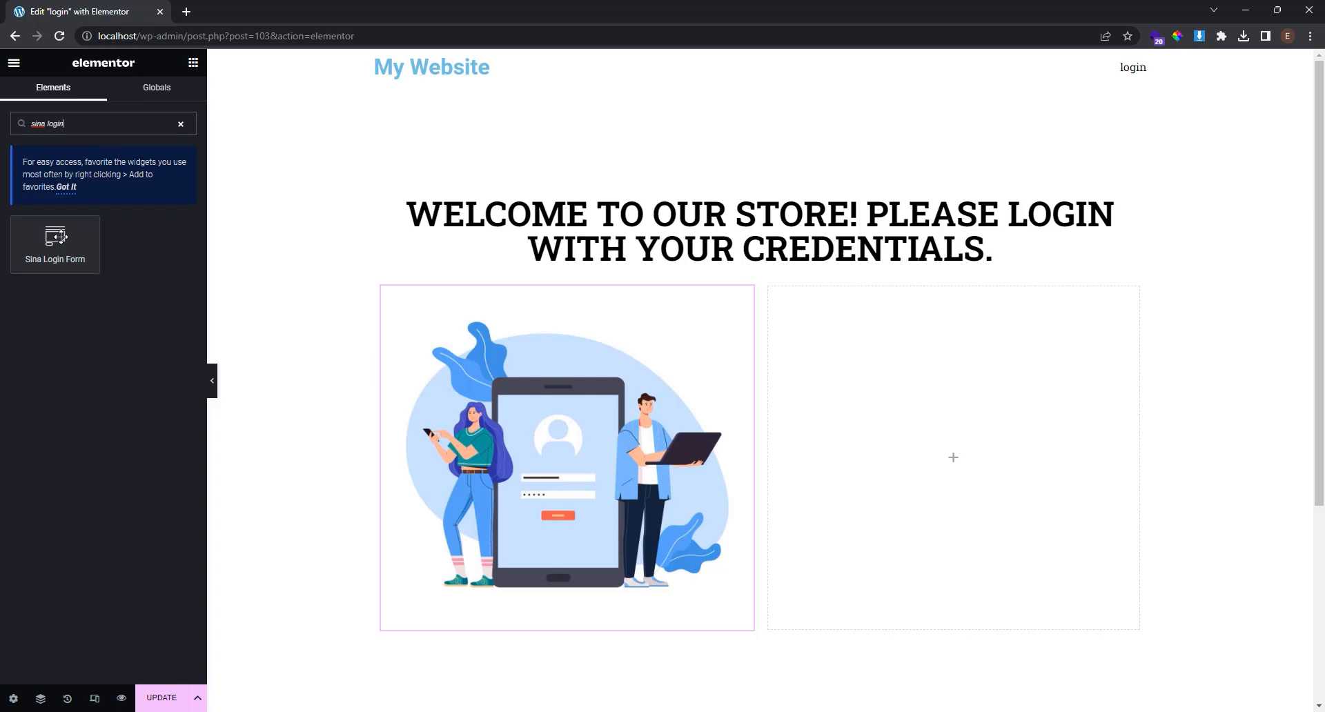
{"action": "left_click_drag", "start_coordinate": [55, 241], "coordinate": [948, 449]}
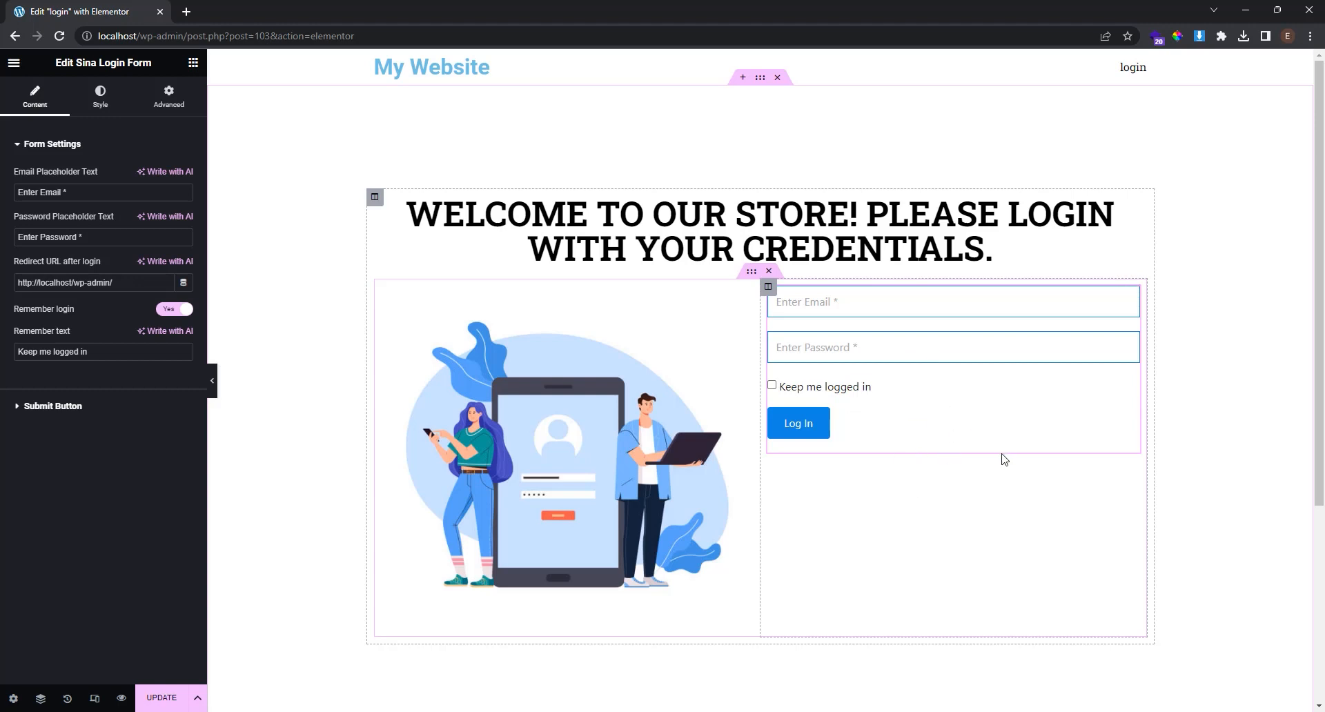
- Set the vertical alignment of the login form's column to Middle
{"action": "left_click", "coordinate": [771, 289]}
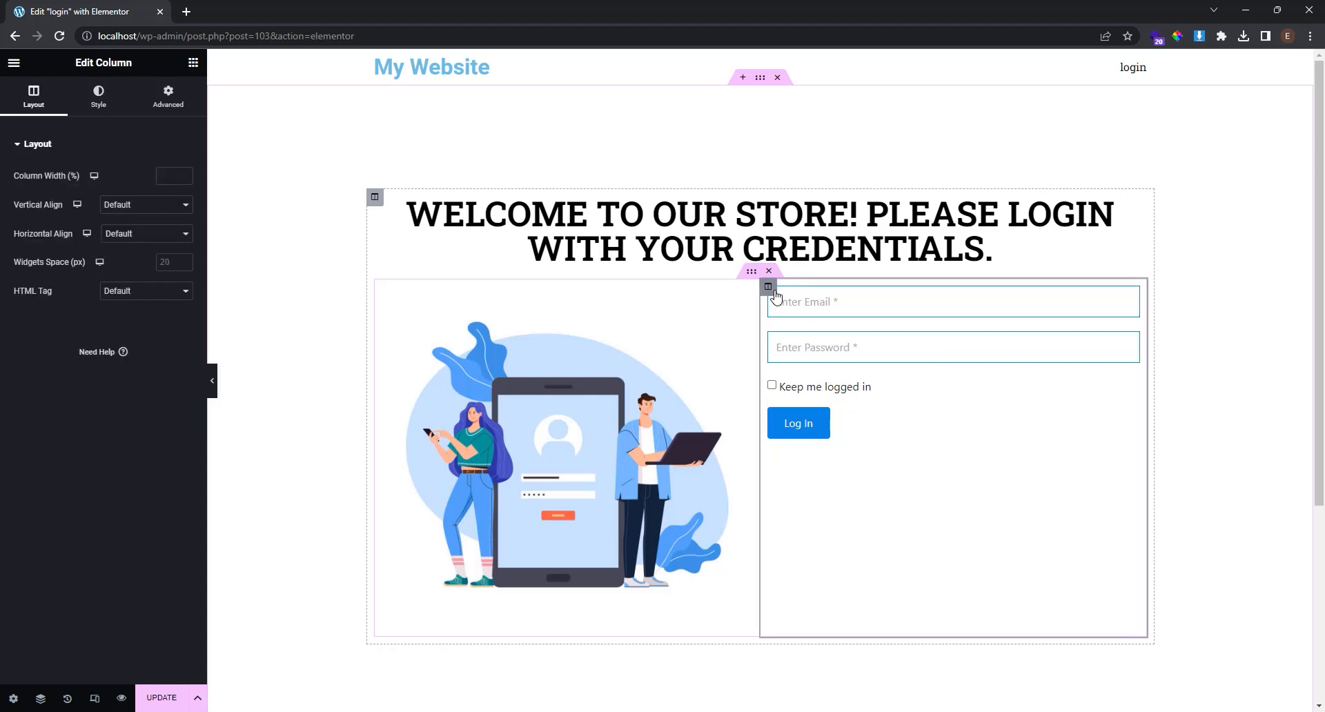
{"action": "left_click", "coordinate": [129, 205]}
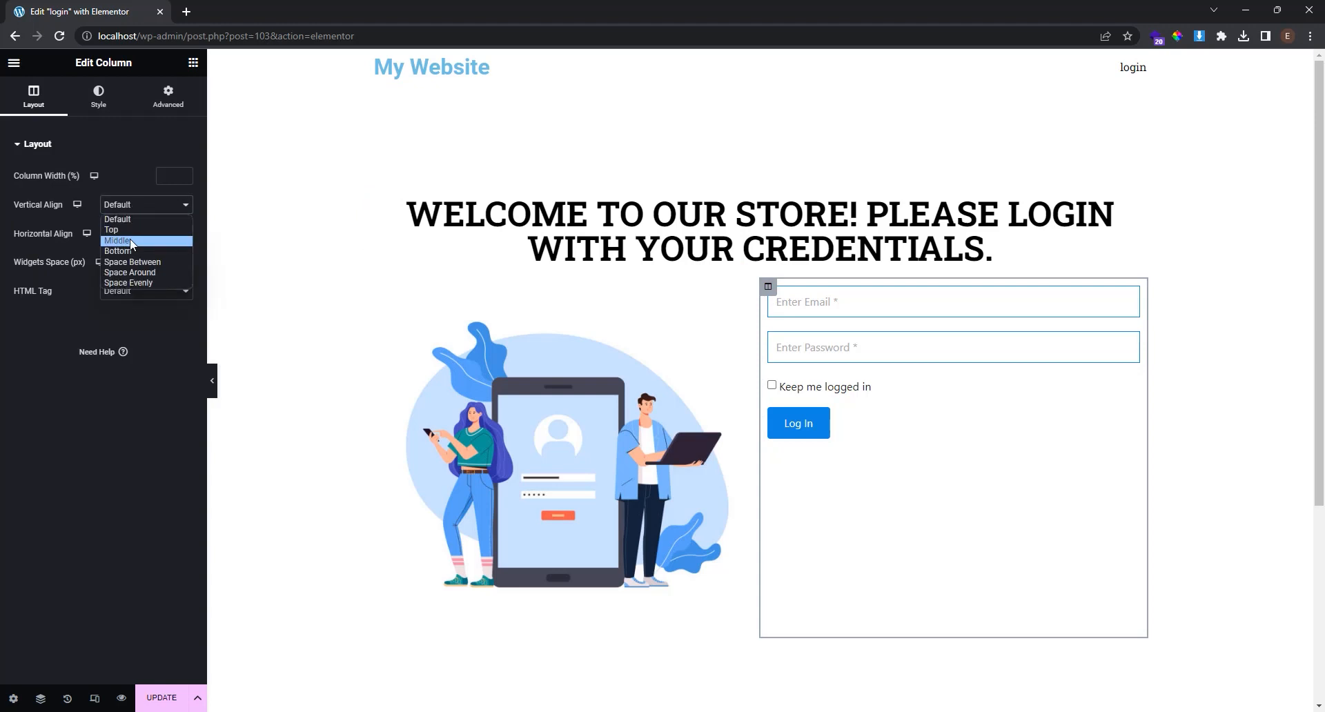
{"action": "left_click", "coordinate": [130, 240]}
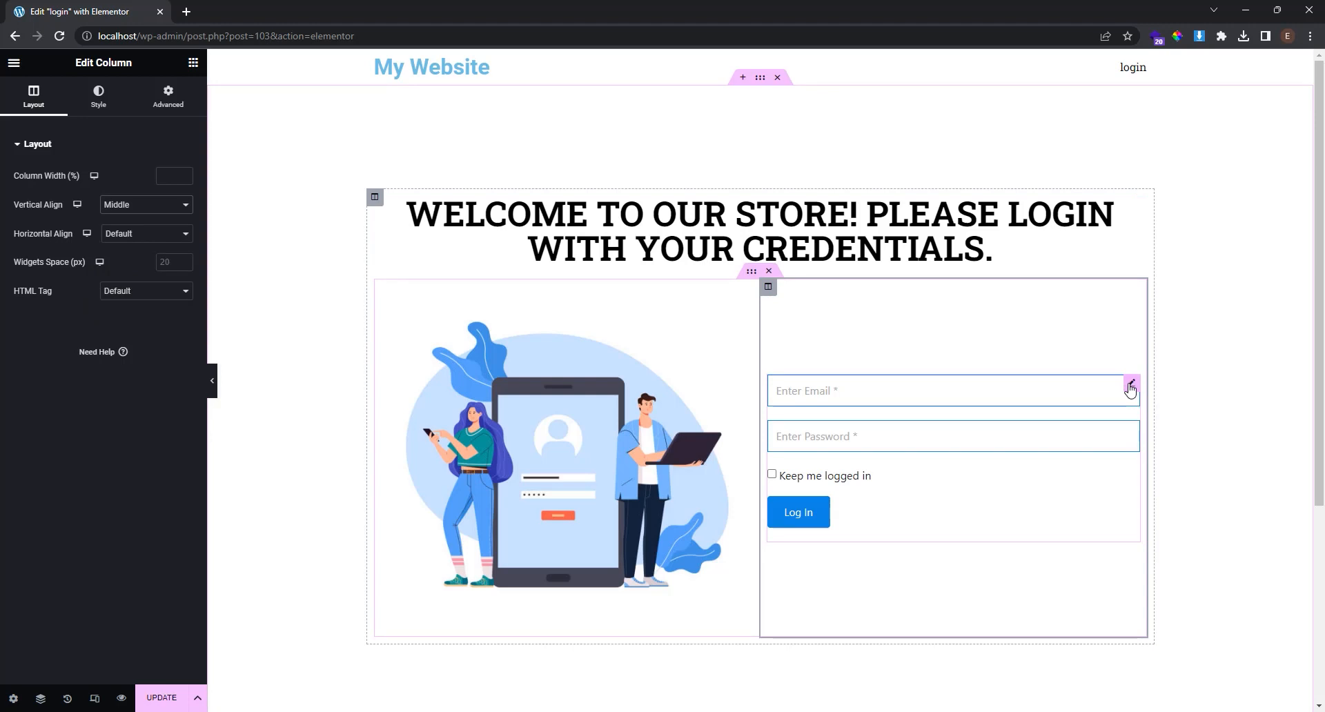
- Set the login form's placeholders to "Enter Your Email *" and "EnterYour Password *"
{"action": "left_click", "coordinate": [1130, 386]}
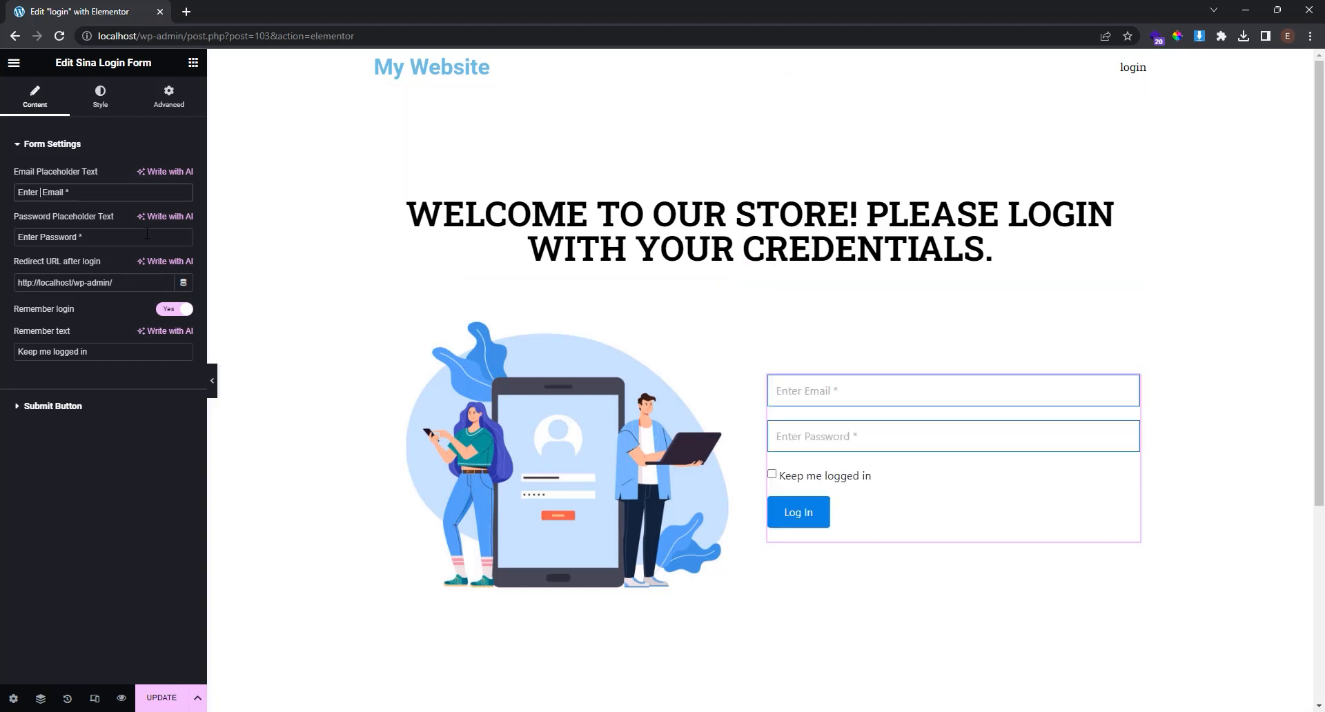
{"action": "type", "text": "Your"}
{"action": "left_click", "coordinate": [38, 237]}
{"action": "type", "text": "Your"}
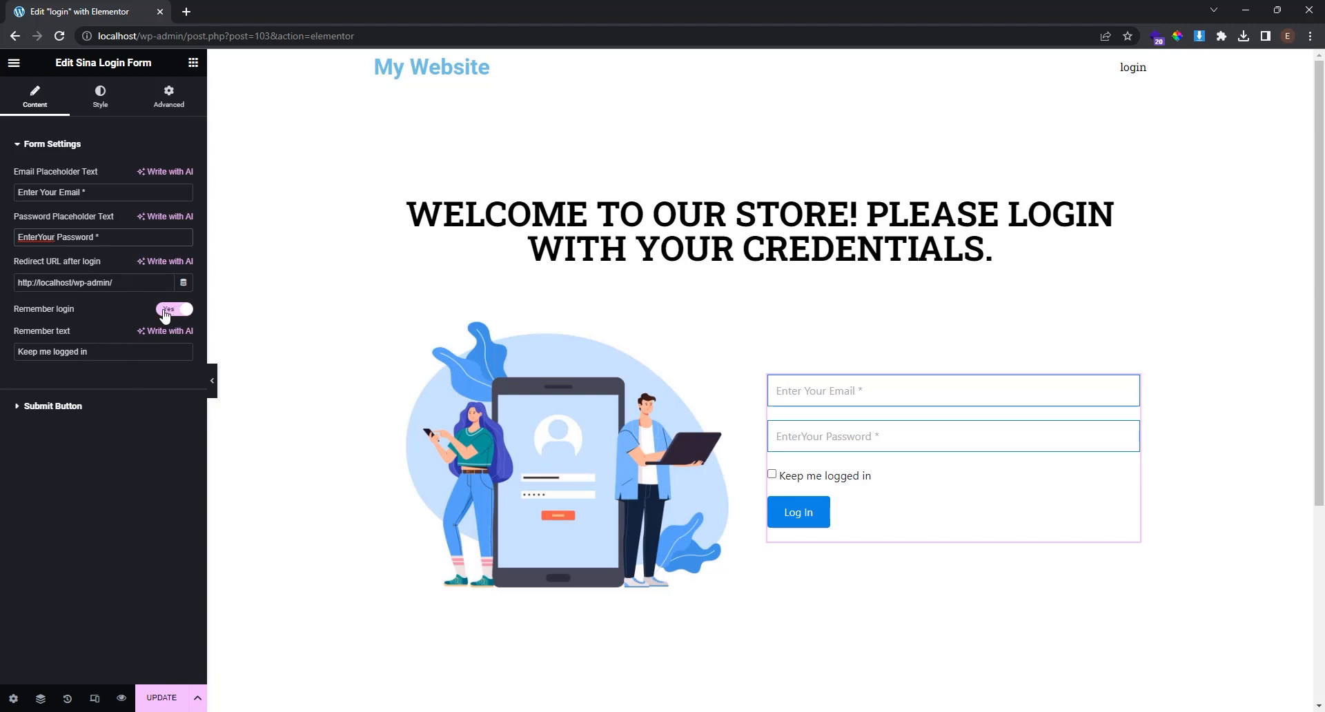
- Add the icofont-login icon to the login form's submit button
{"action": "left_click", "coordinate": [76, 416]}
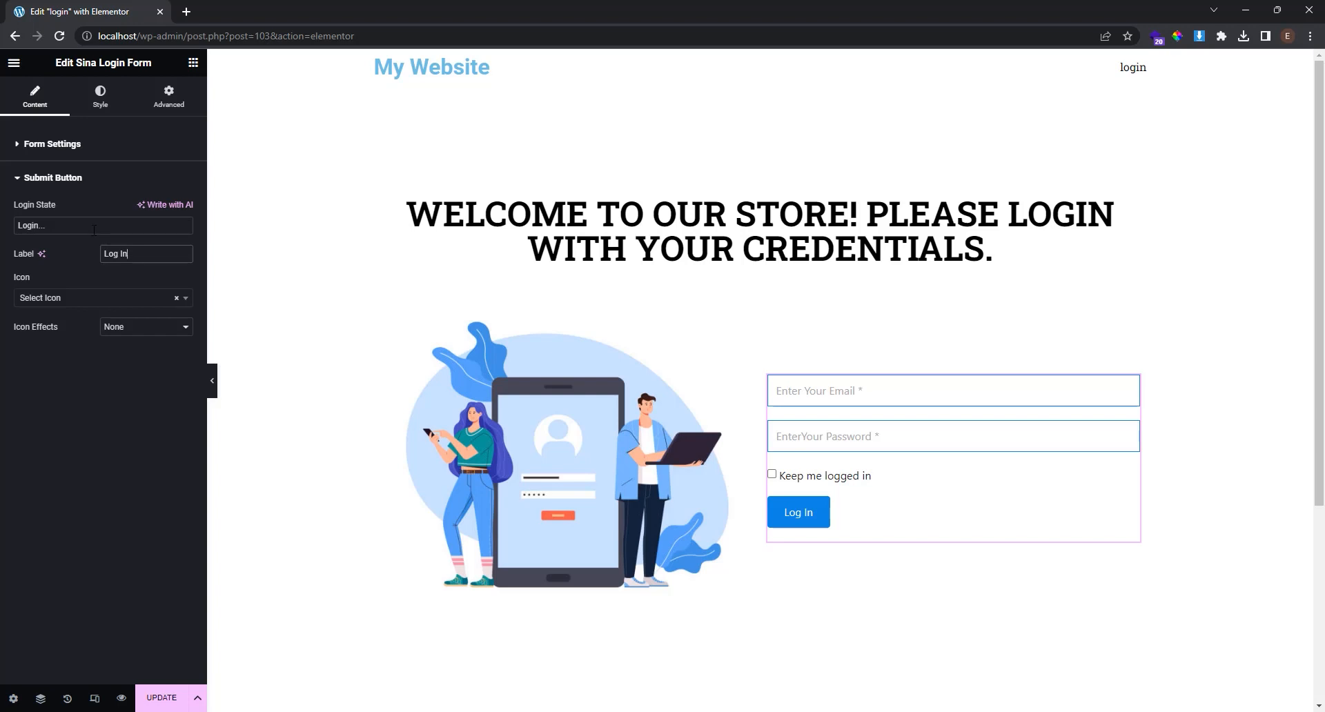
{"action": "left_click", "coordinate": [55, 305]}
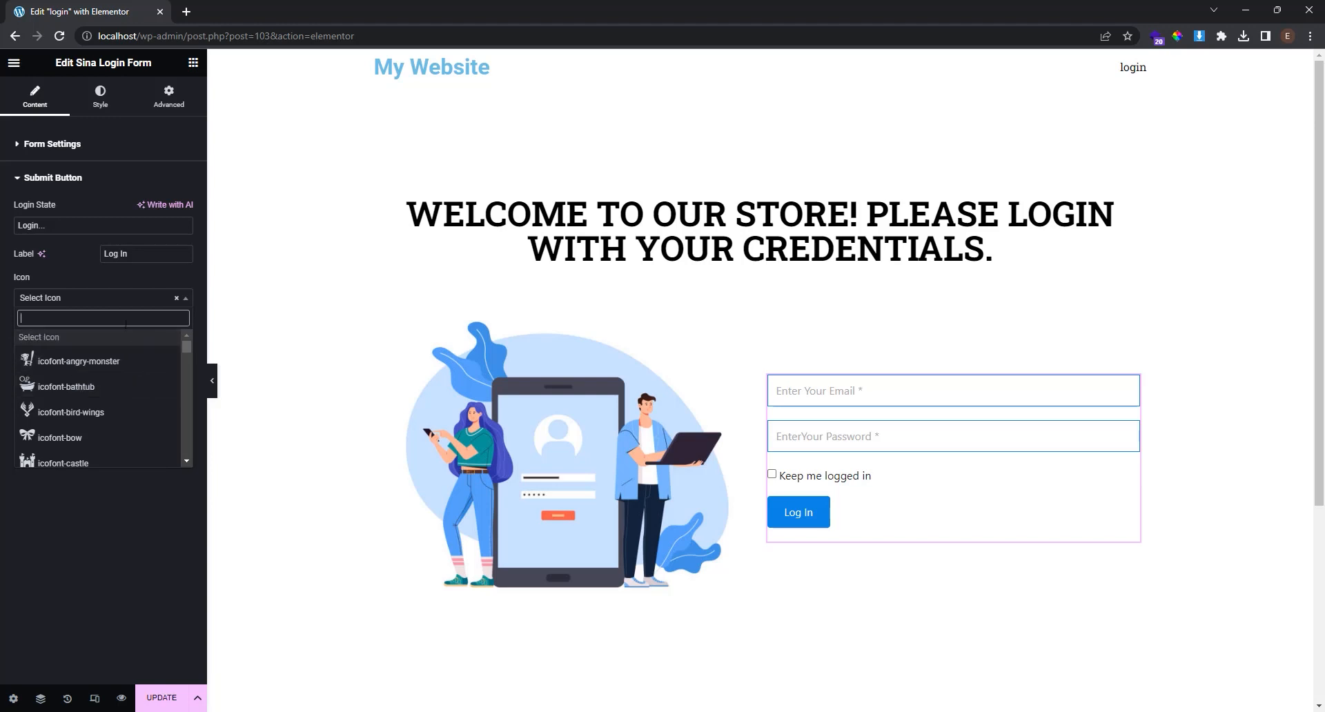
{"action": "type", "text": "login"}
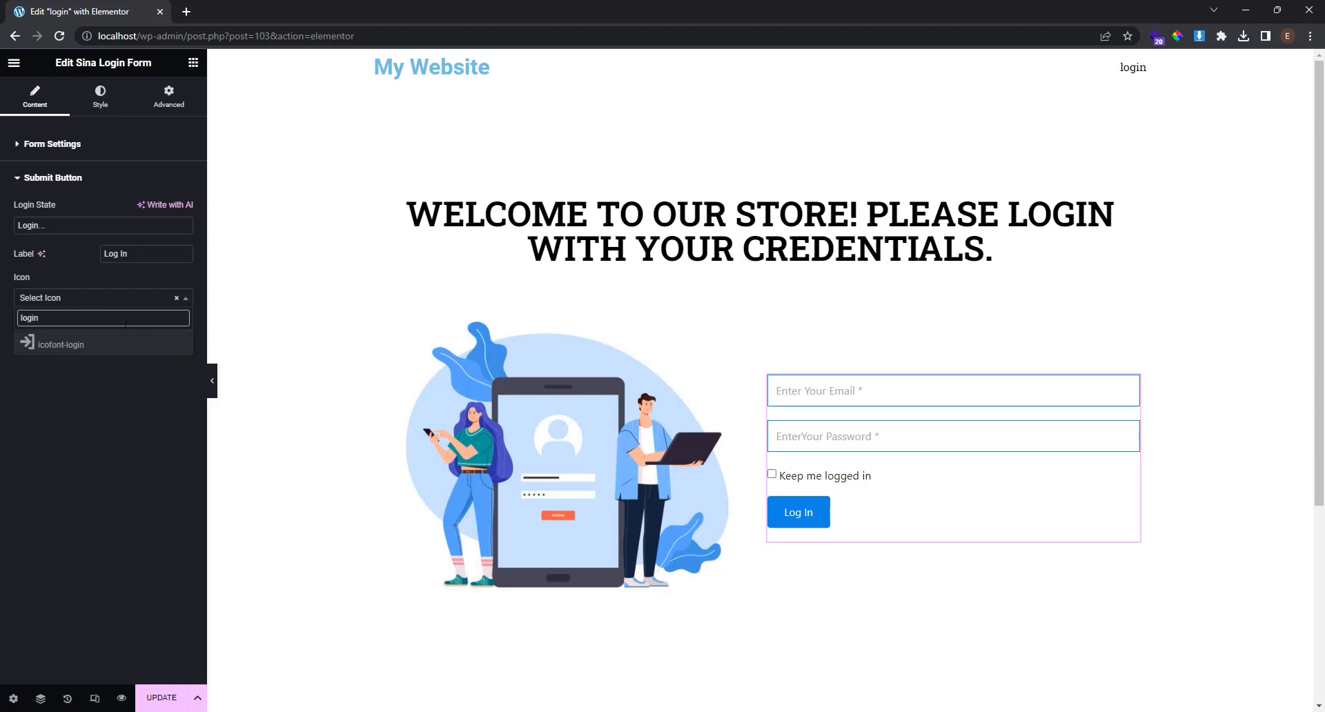
{"action": "left_click", "coordinate": [89, 347]}
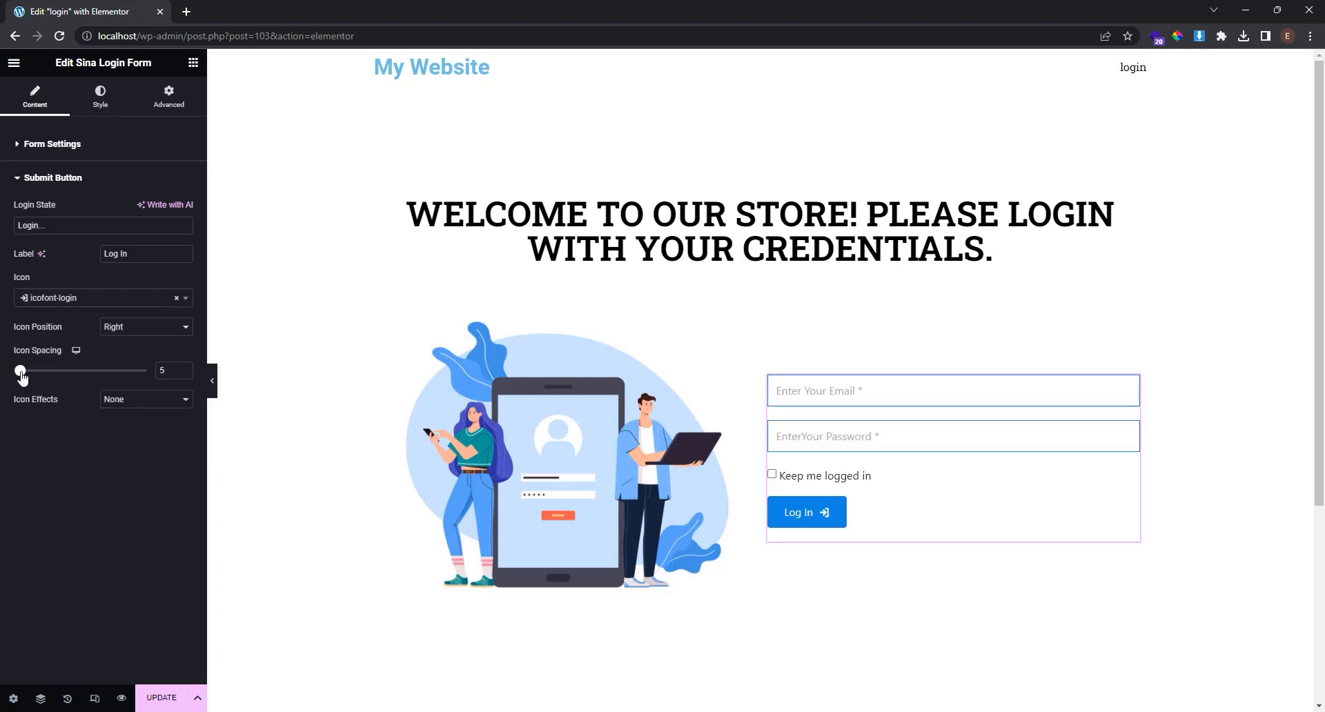
- Set the submit button's icon spacing to 5 and its icon effect to Icon Zooming
{"action": "left_click_drag", "start_coordinate": [21, 373], "coordinate": [49, 380]}
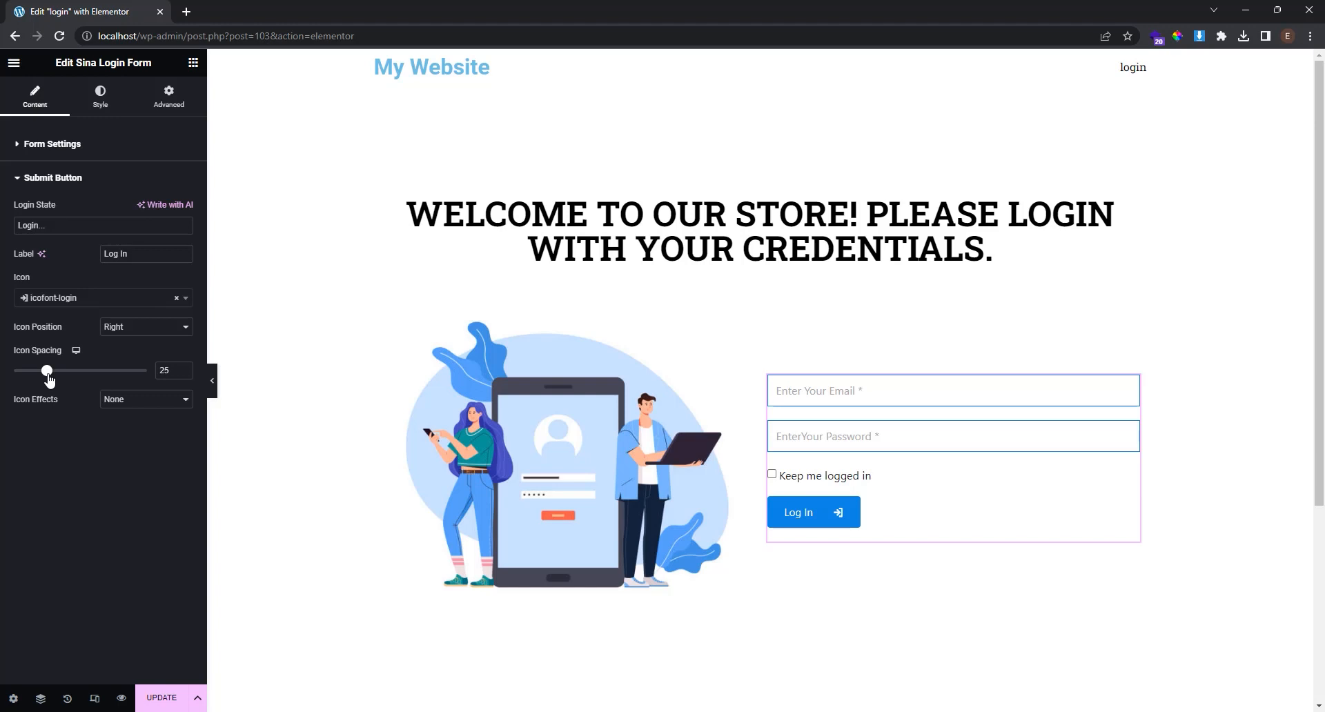
{"action": "left_click_drag", "start_coordinate": [48, 376], "coordinate": [20, 373]}
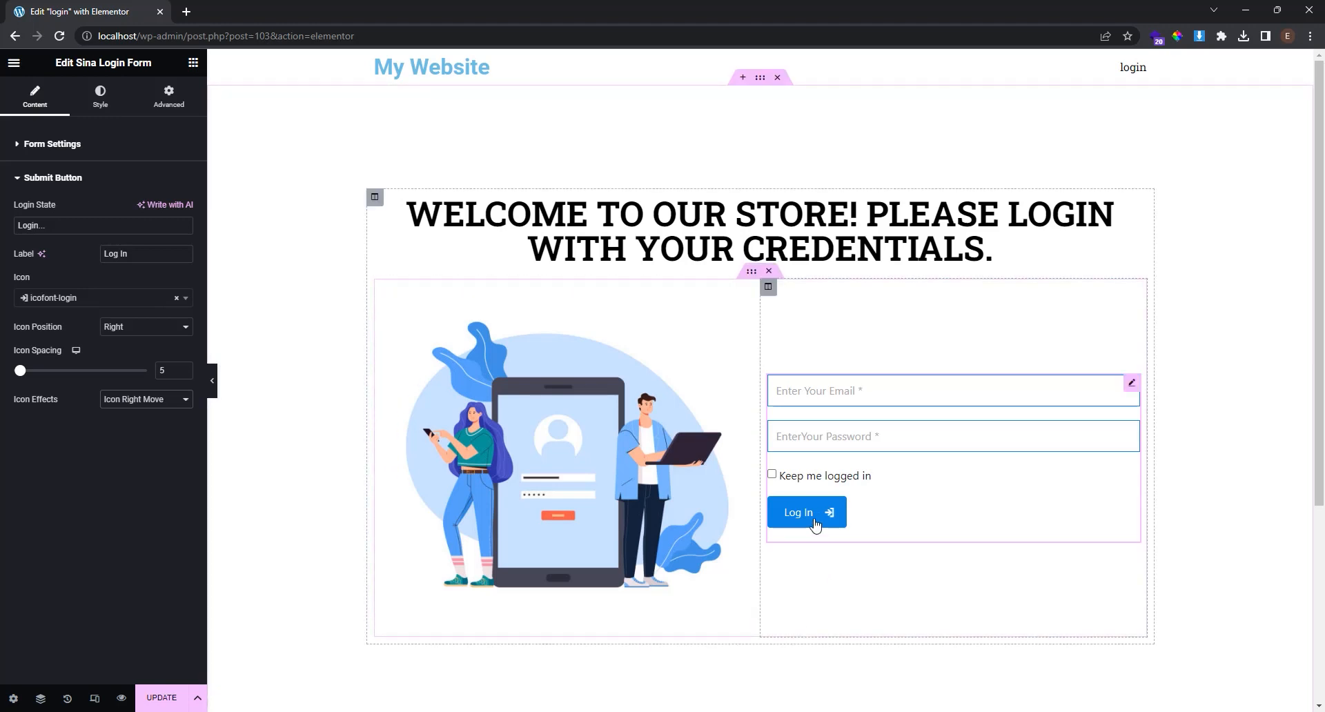
{"action": "left_click", "coordinate": [142, 402]}
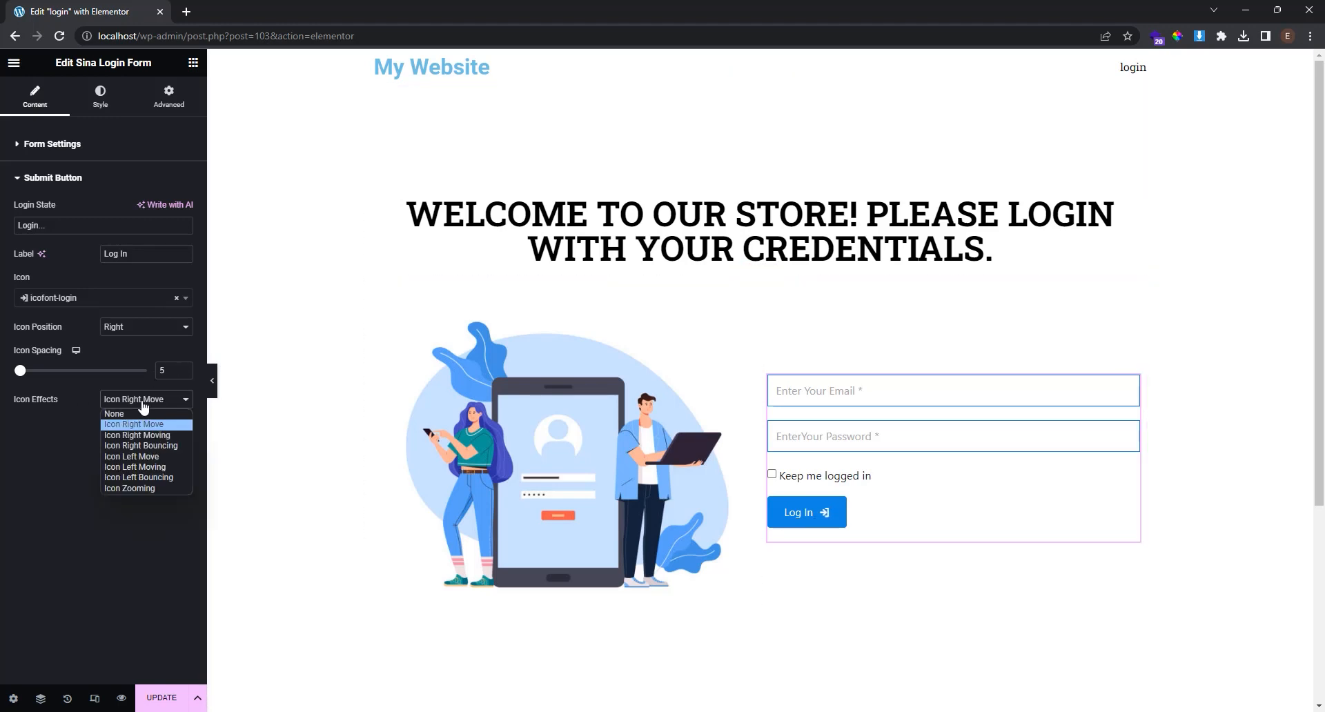
{"action": "left_click", "coordinate": [143, 486]}
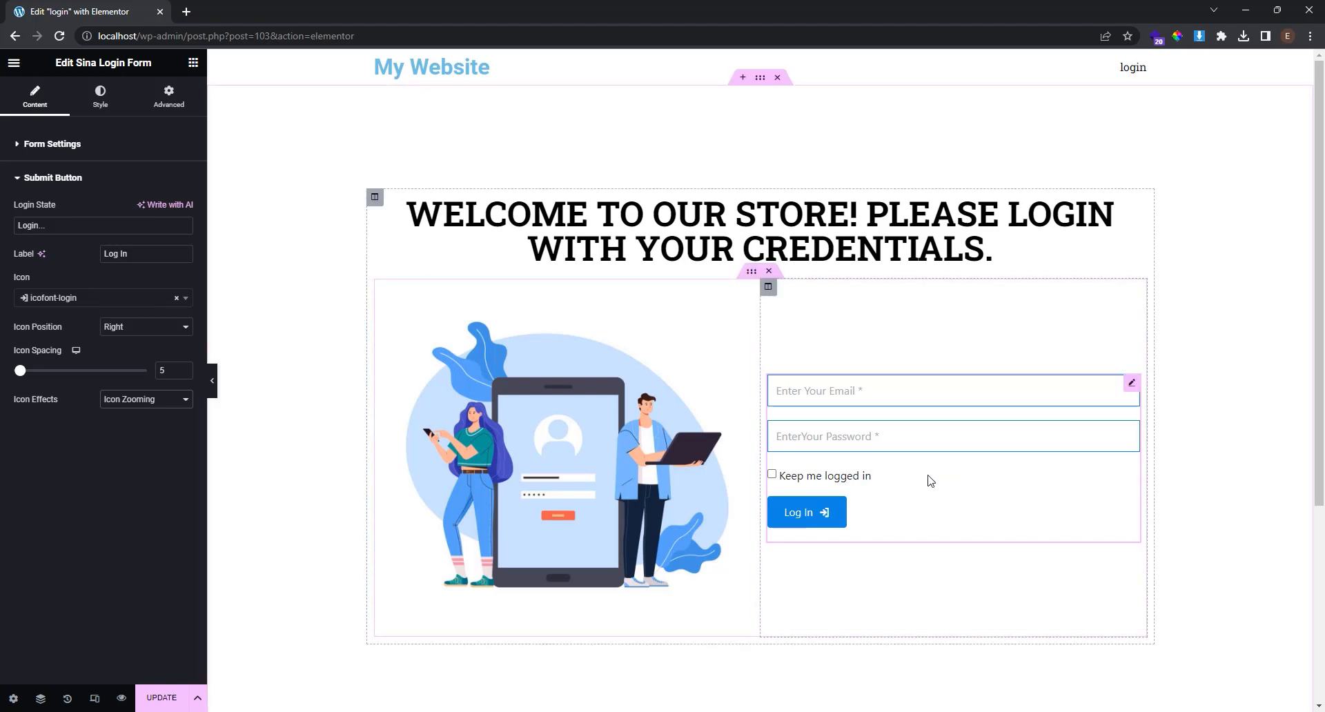
- Update the page, and set the login form's placeholder color to the global Text color
{"action": "left_click", "coordinate": [158, 700]}
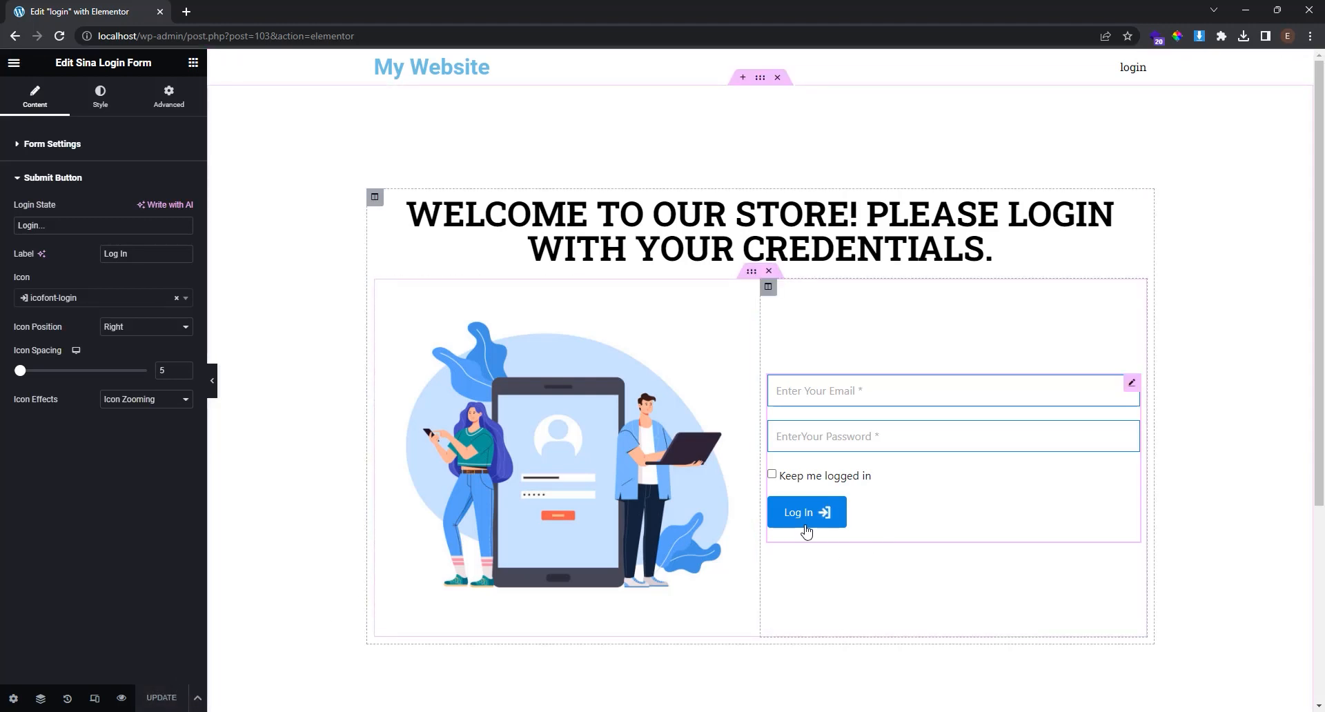
{"action": "left_click", "coordinate": [102, 96]}
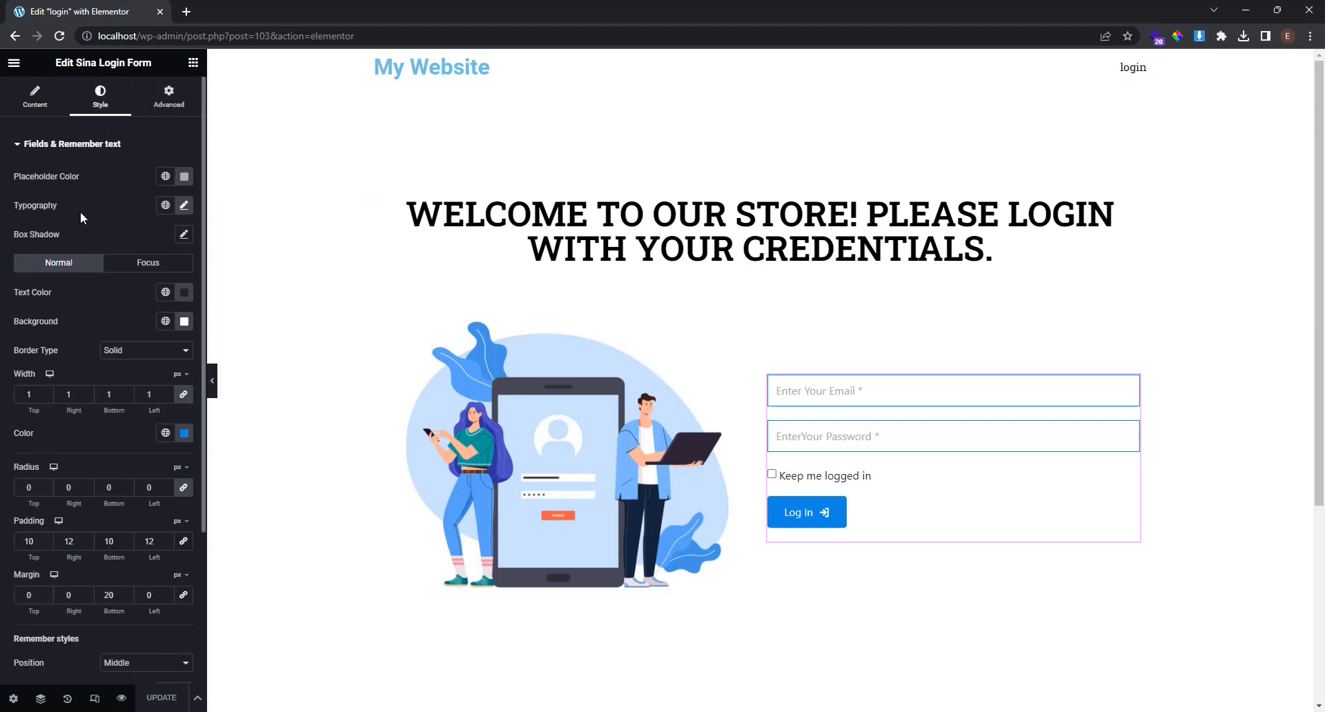
{"action": "scroll", "coordinate": [83, 231], "scroll_direction": "down", "scroll_amount": 3}
{"action": "scroll", "coordinate": [87, 376], "scroll_direction": "up", "scroll_amount": 3}
{"action": "left_click", "coordinate": [165, 178]}
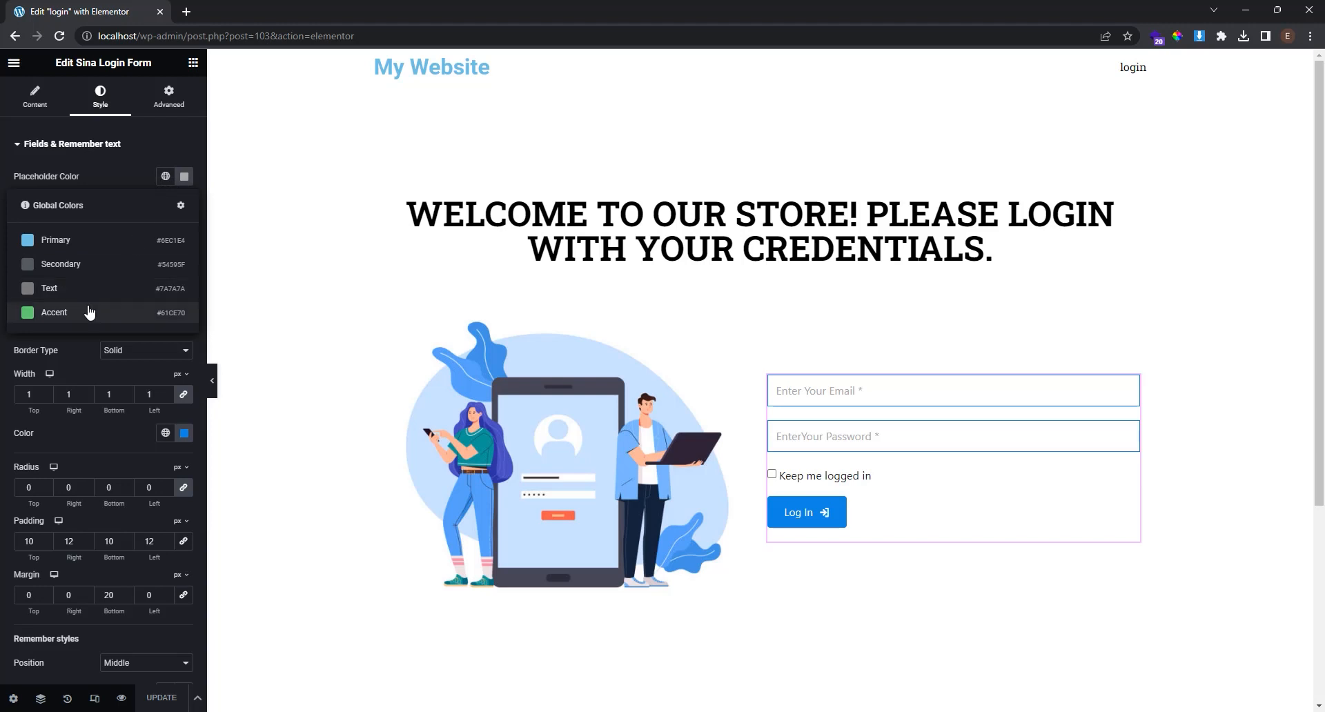
{"action": "left_click", "coordinate": [106, 255]}
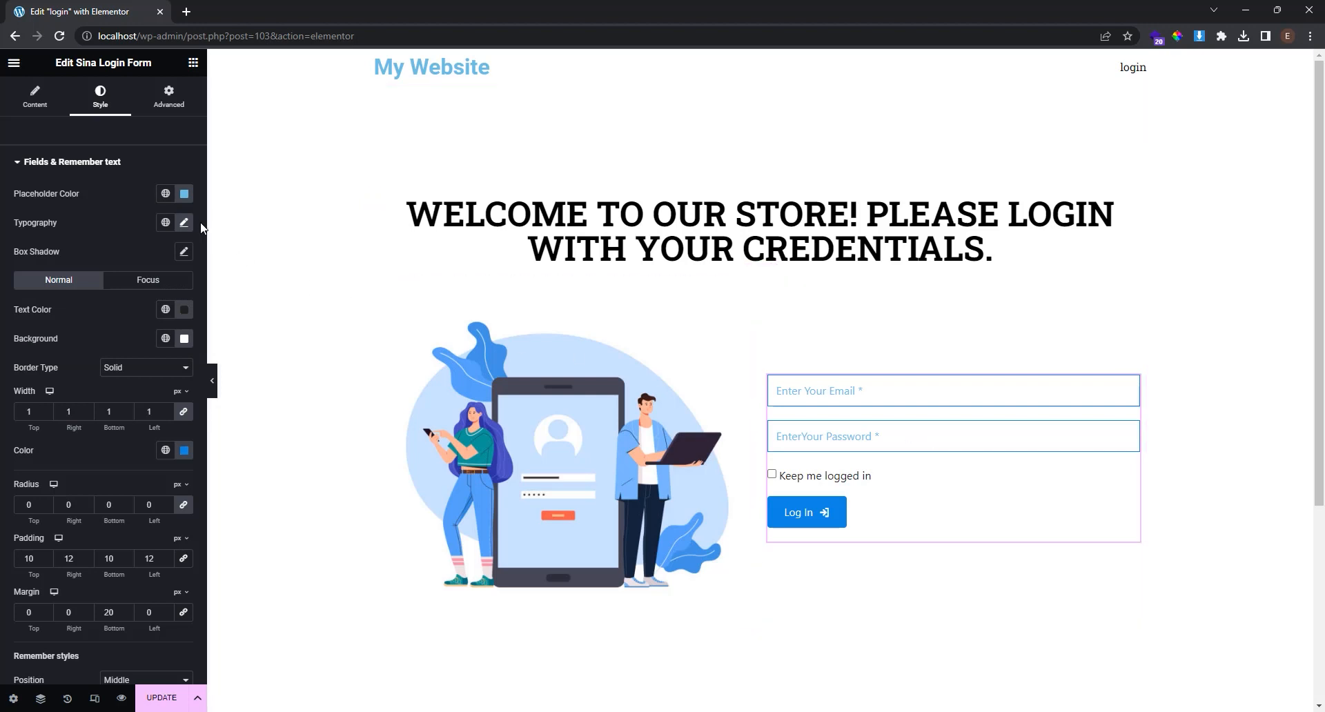
{"action": "left_click", "coordinate": [165, 193]}
{"action": "left_click", "coordinate": [121, 305]}
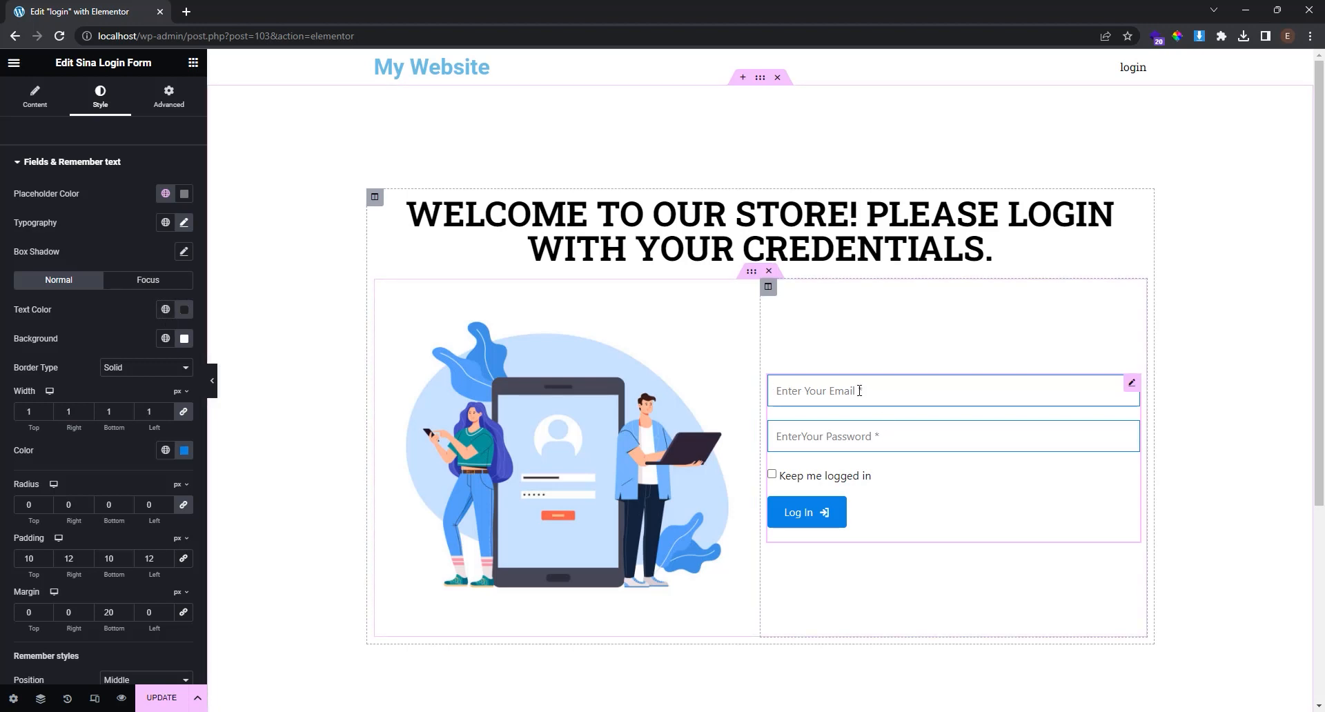
- Enter "info@" in the email field as a test, and set the fields' border width to 0 on all sides except the 1 px bottom
{"action": "type", "text": "info@"}
{"action": "left_click", "coordinate": [135, 372]}
{"action": "left_click", "coordinate": [135, 372]}
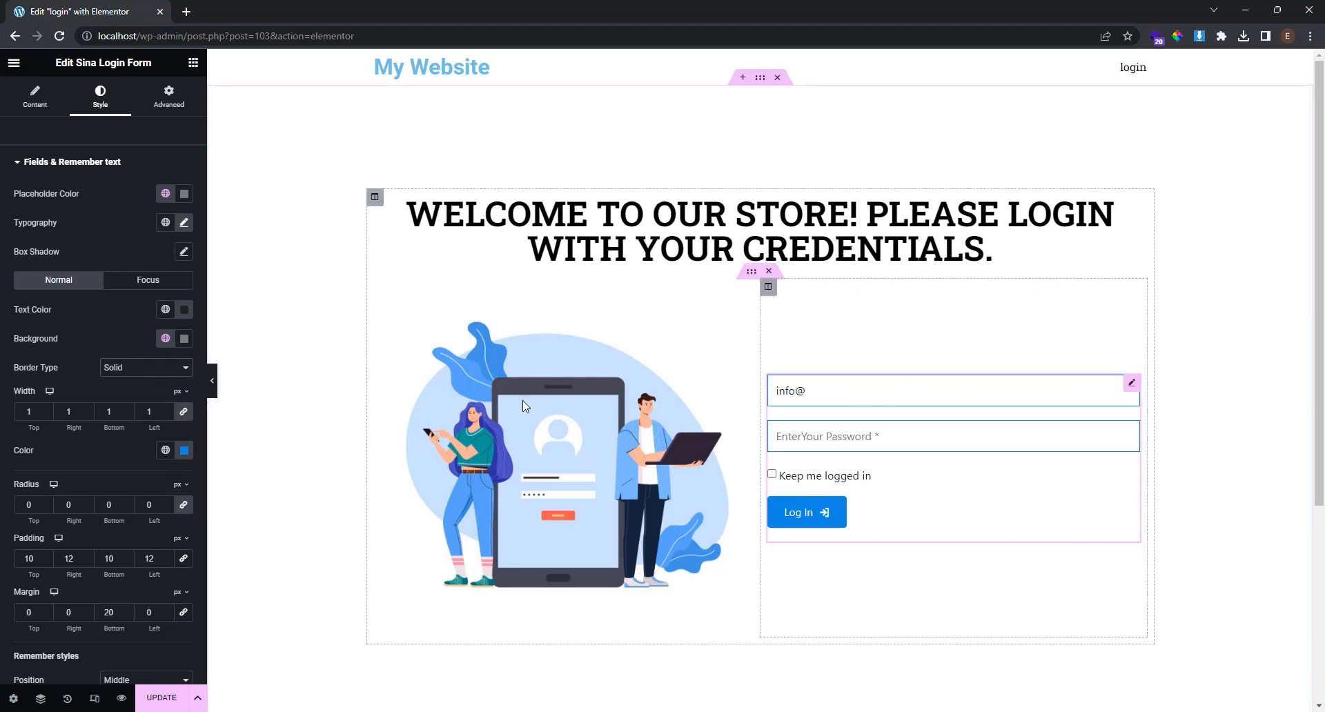
{"action": "left_click", "coordinate": [183, 412]}
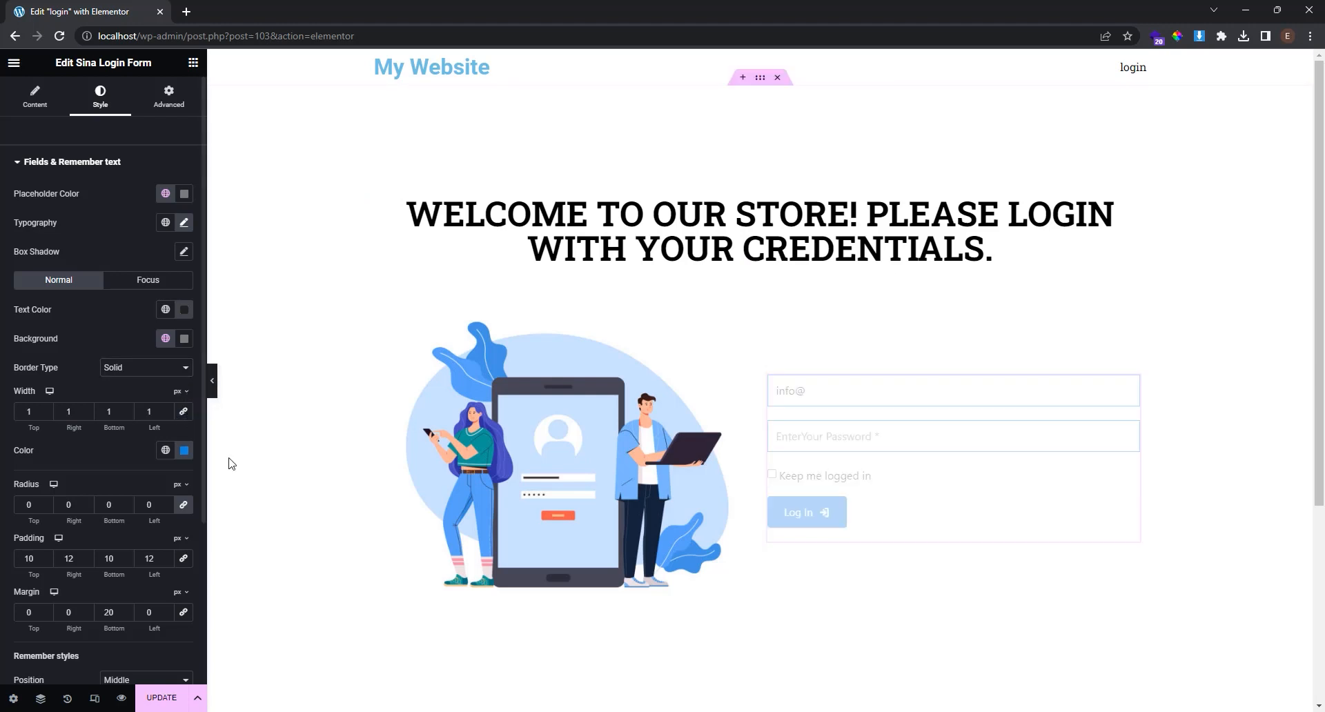
{"action": "left_click", "coordinate": [167, 414]}
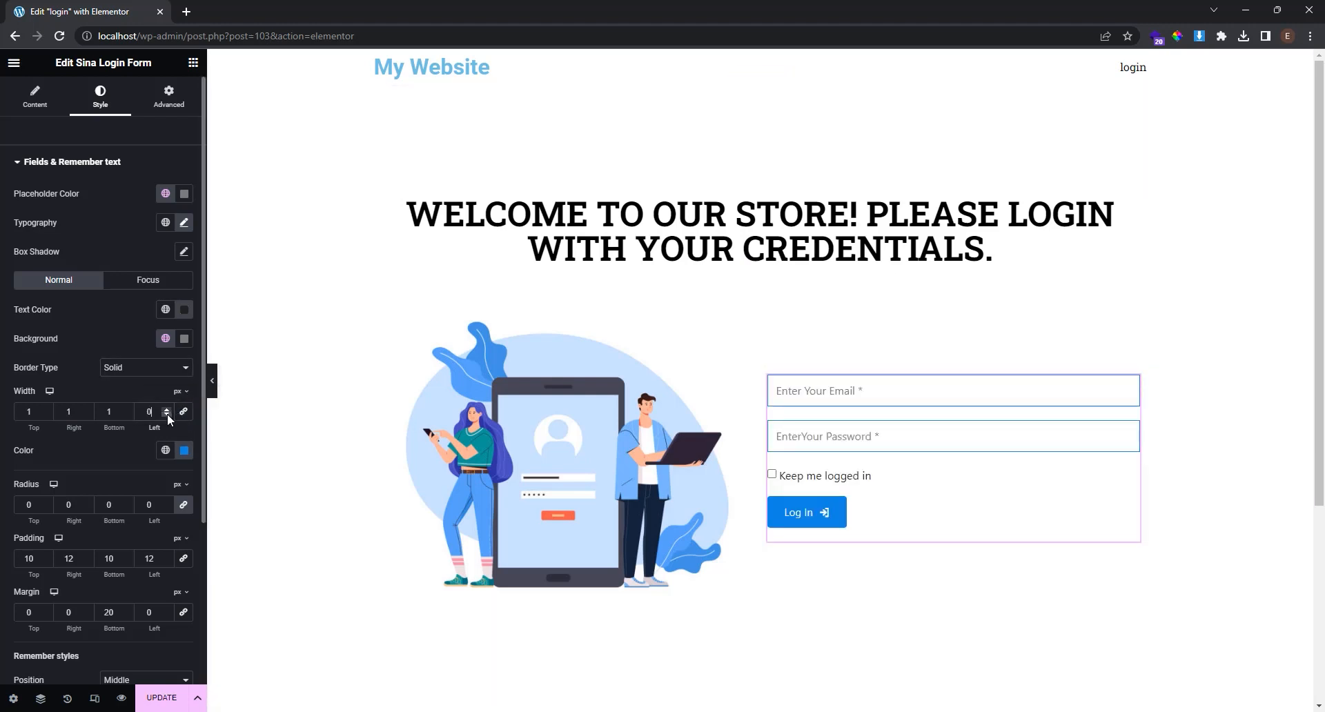
{"action": "left_click", "coordinate": [86, 415]}
{"action": "left_click", "coordinate": [46, 414]}
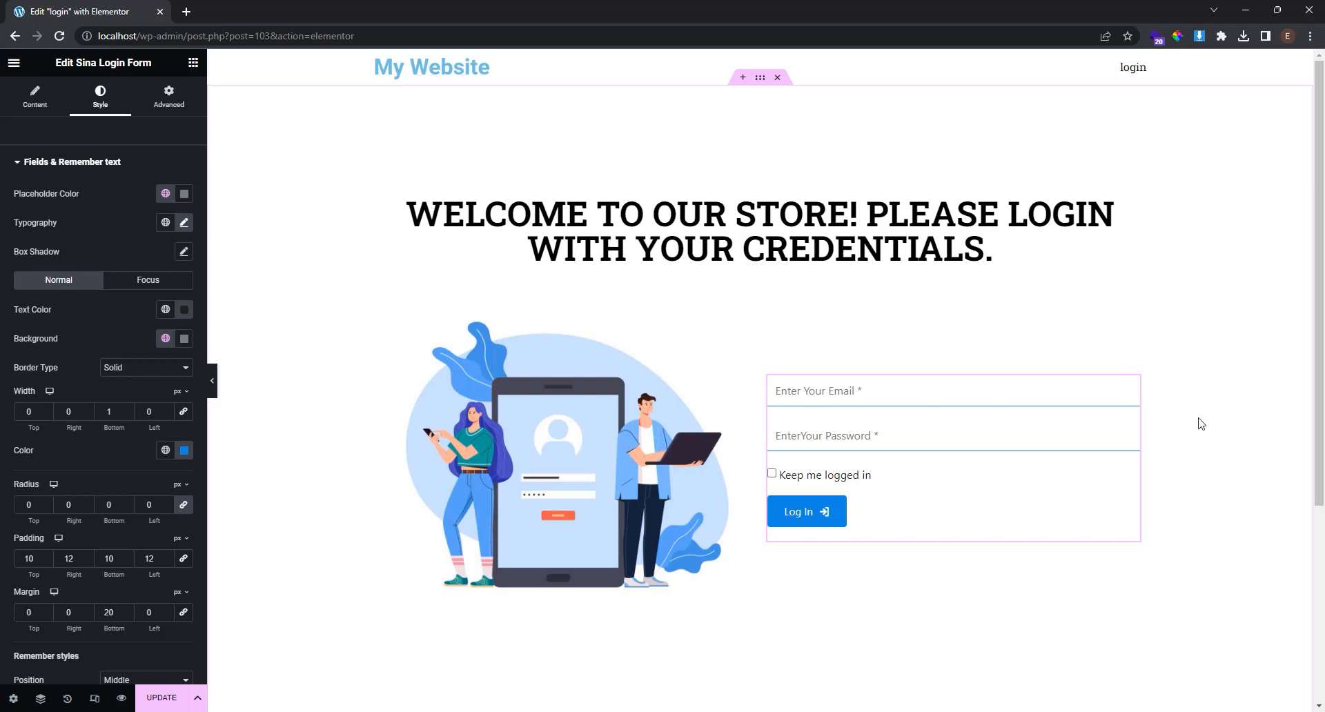
- Set the position of the "Keep me logged in" option to Bottom in the remember styles
{"action": "scroll", "coordinate": [178, 511], "scroll_direction": "down", "scroll_amount": 2}
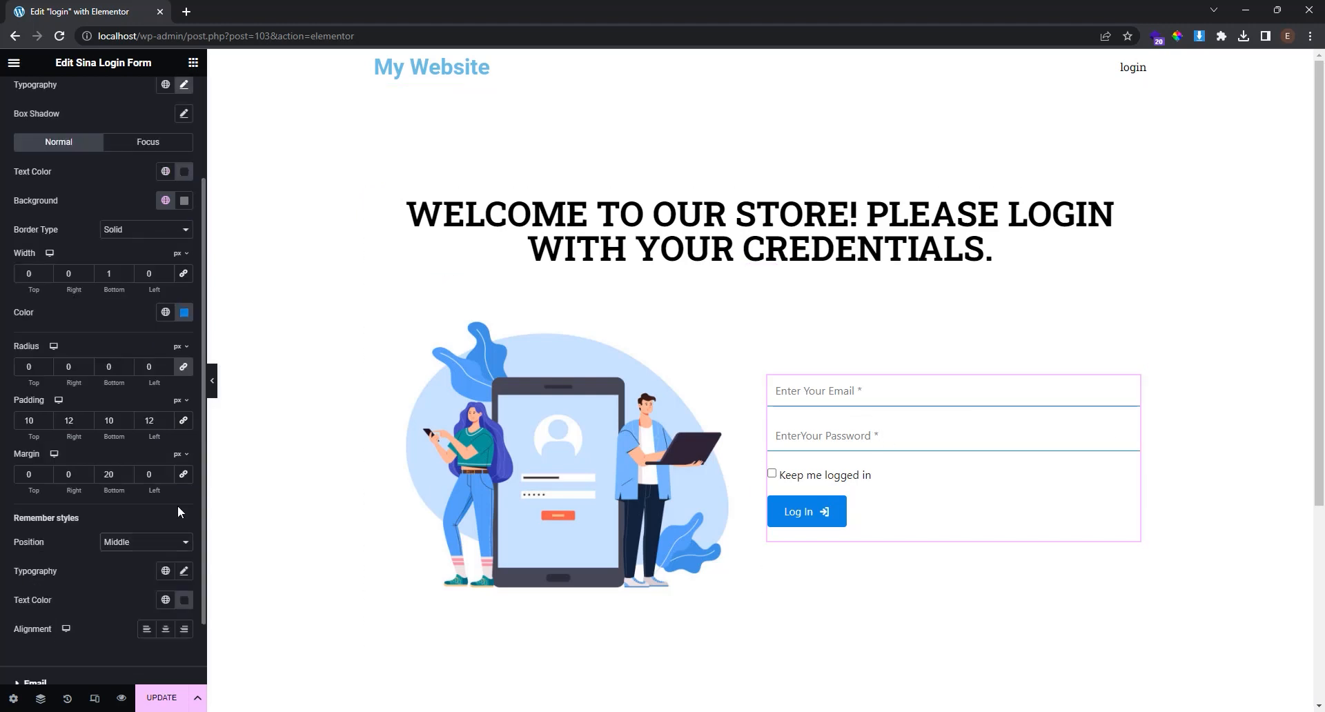
{"action": "left_click", "coordinate": [140, 543]}
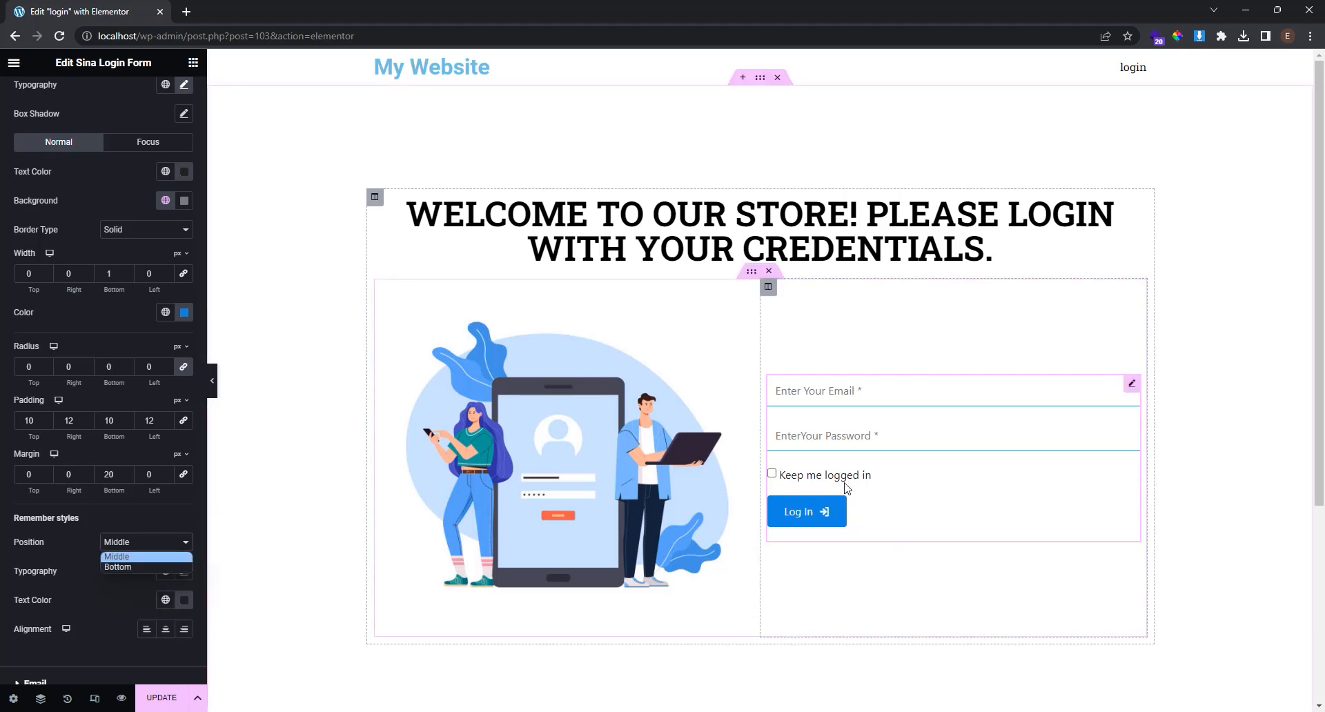
{"action": "left_click", "coordinate": [126, 567]}
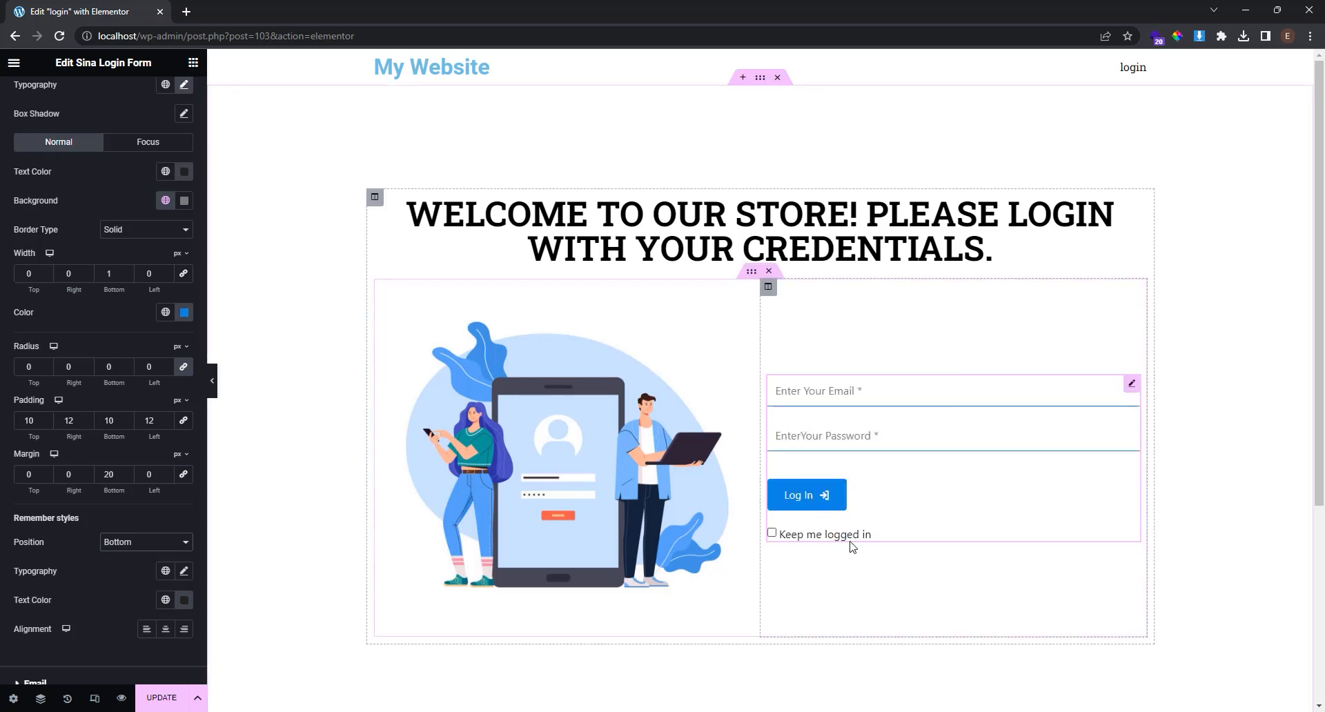
- Give the submit button the global Accent typography and a Gradient background
{"action": "scroll", "coordinate": [97, 542], "scroll_direction": "down", "scroll_amount": 2}
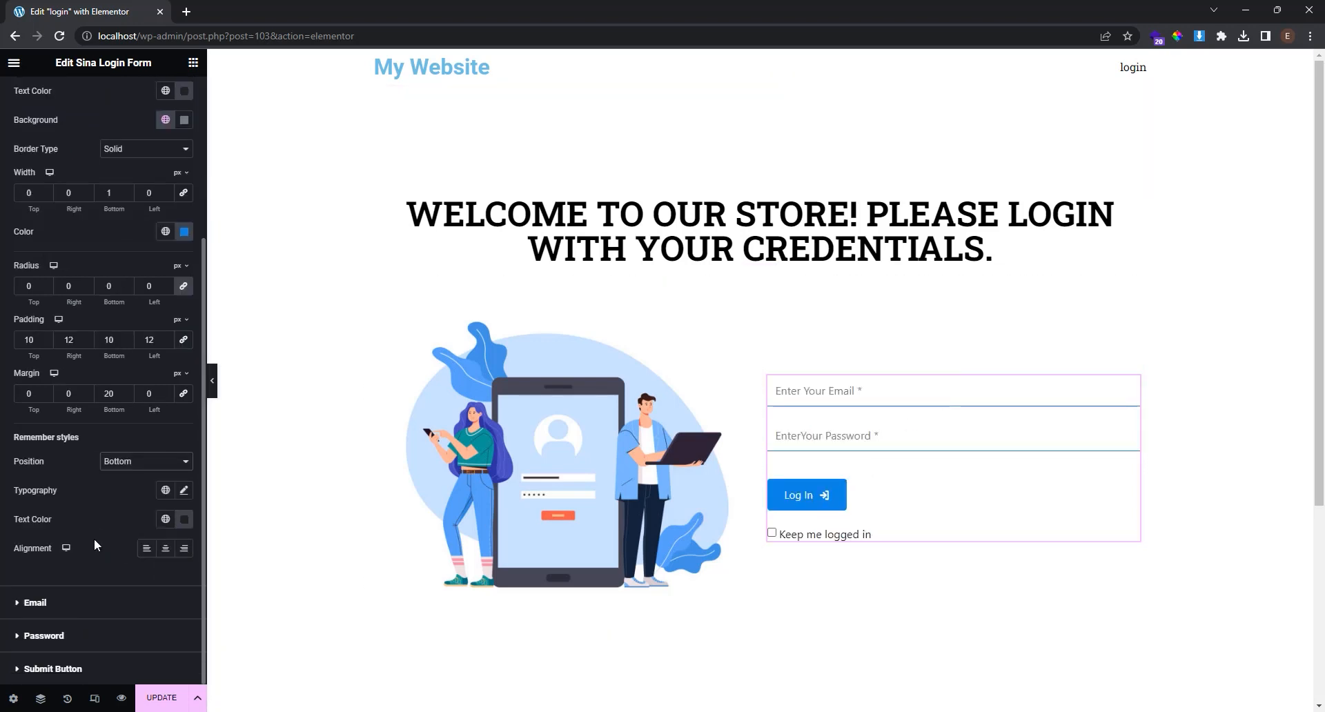
{"action": "left_click", "coordinate": [96, 634]}
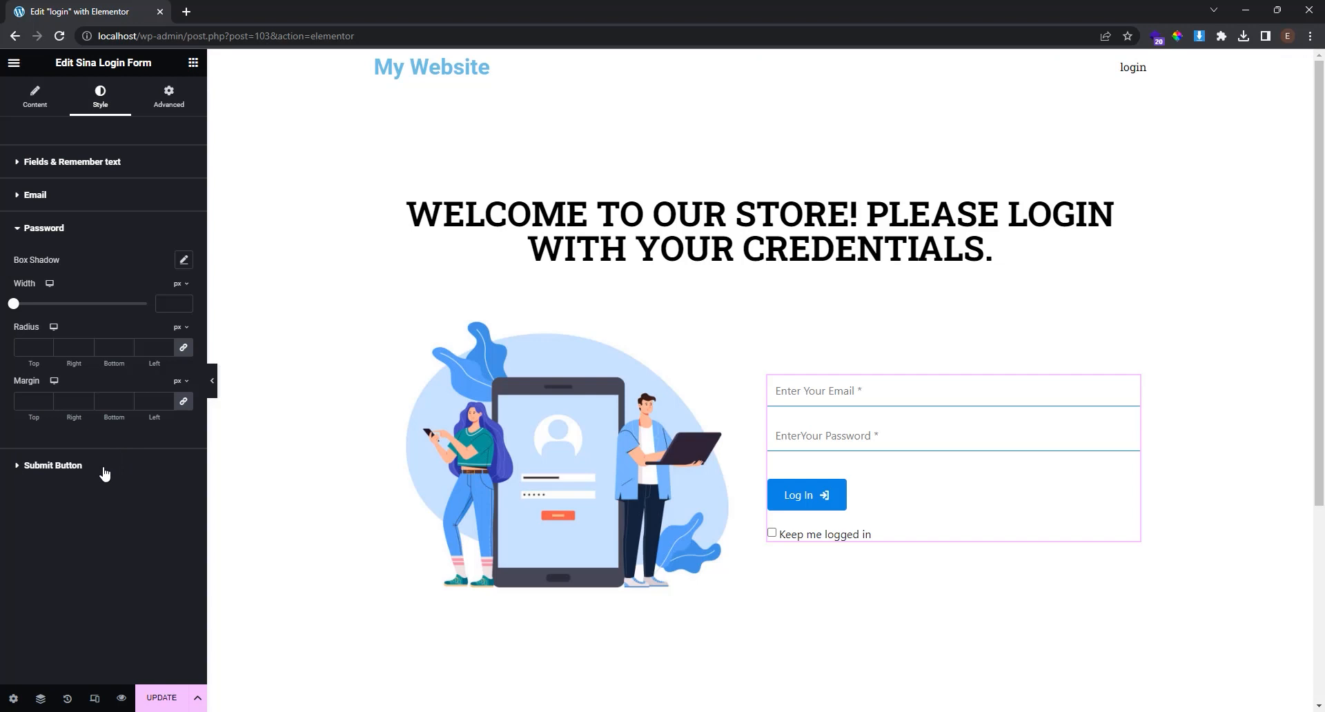
{"action": "left_click", "coordinate": [104, 467]}
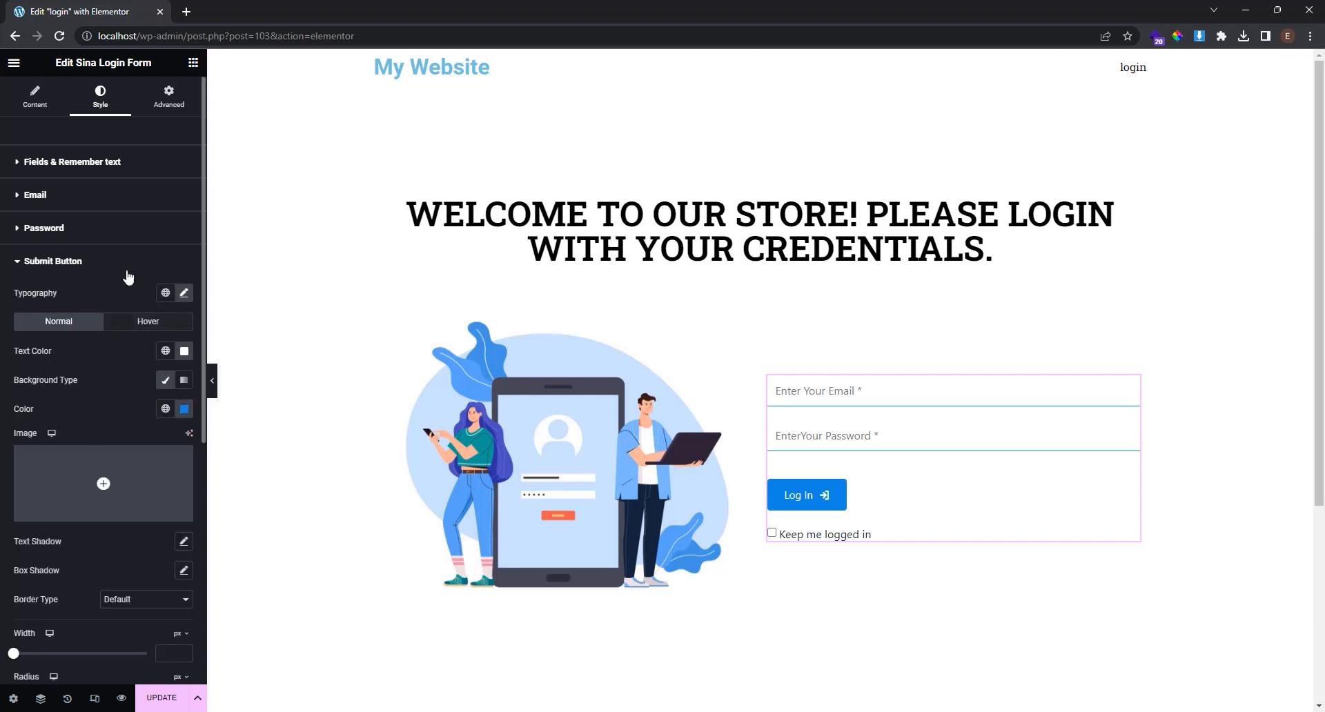
{"action": "left_click", "coordinate": [165, 293]}
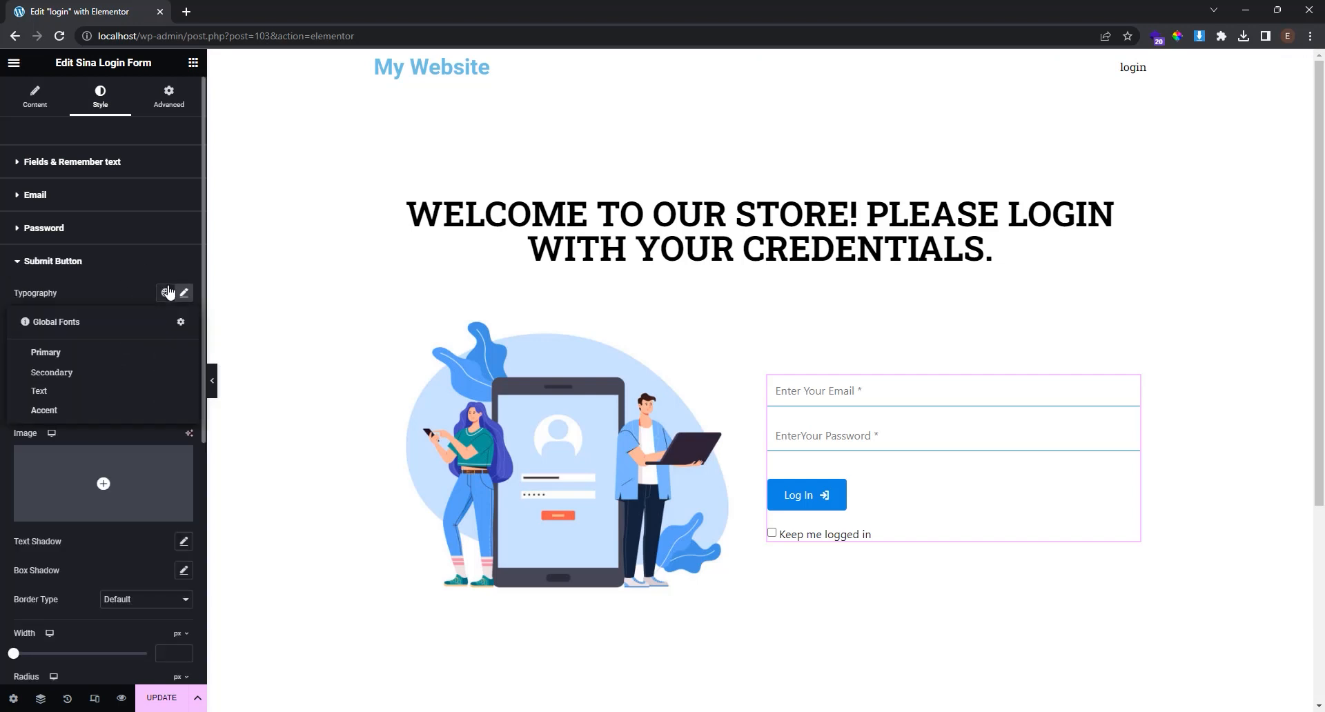
{"action": "left_click", "coordinate": [63, 410]}
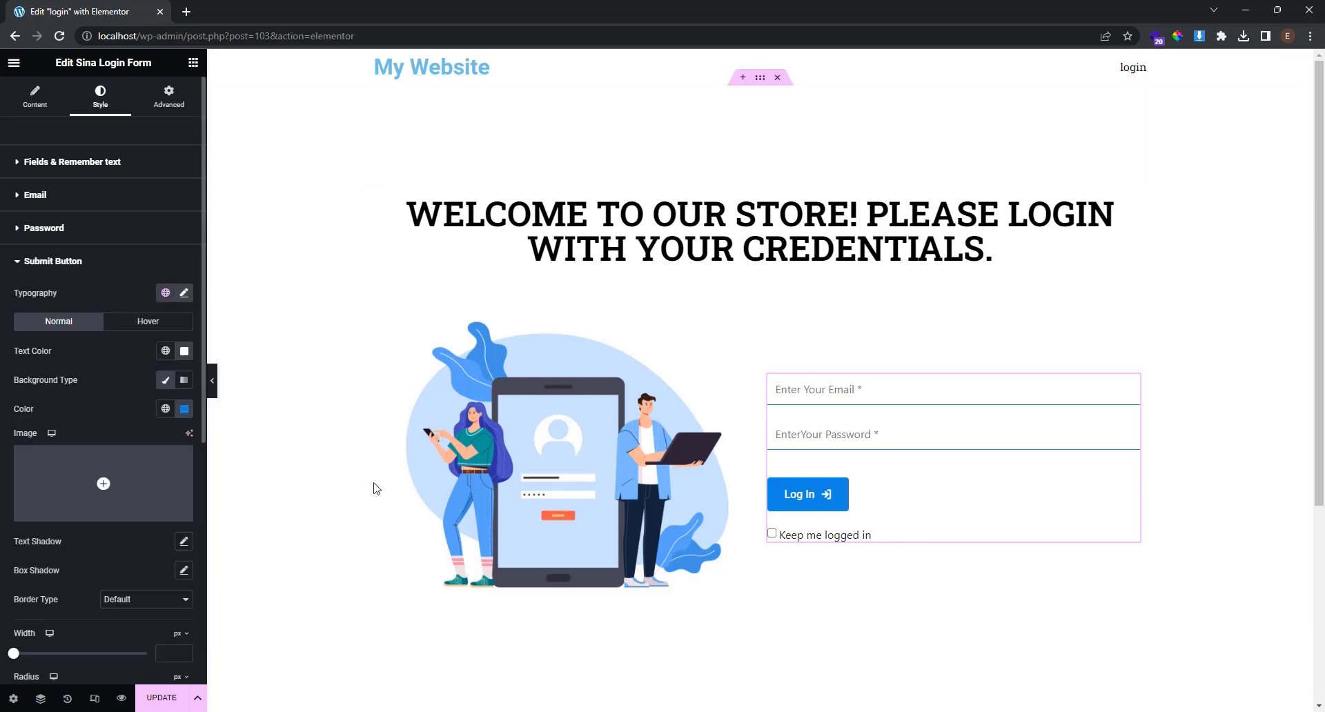
{"action": "left_click", "coordinate": [183, 381]}
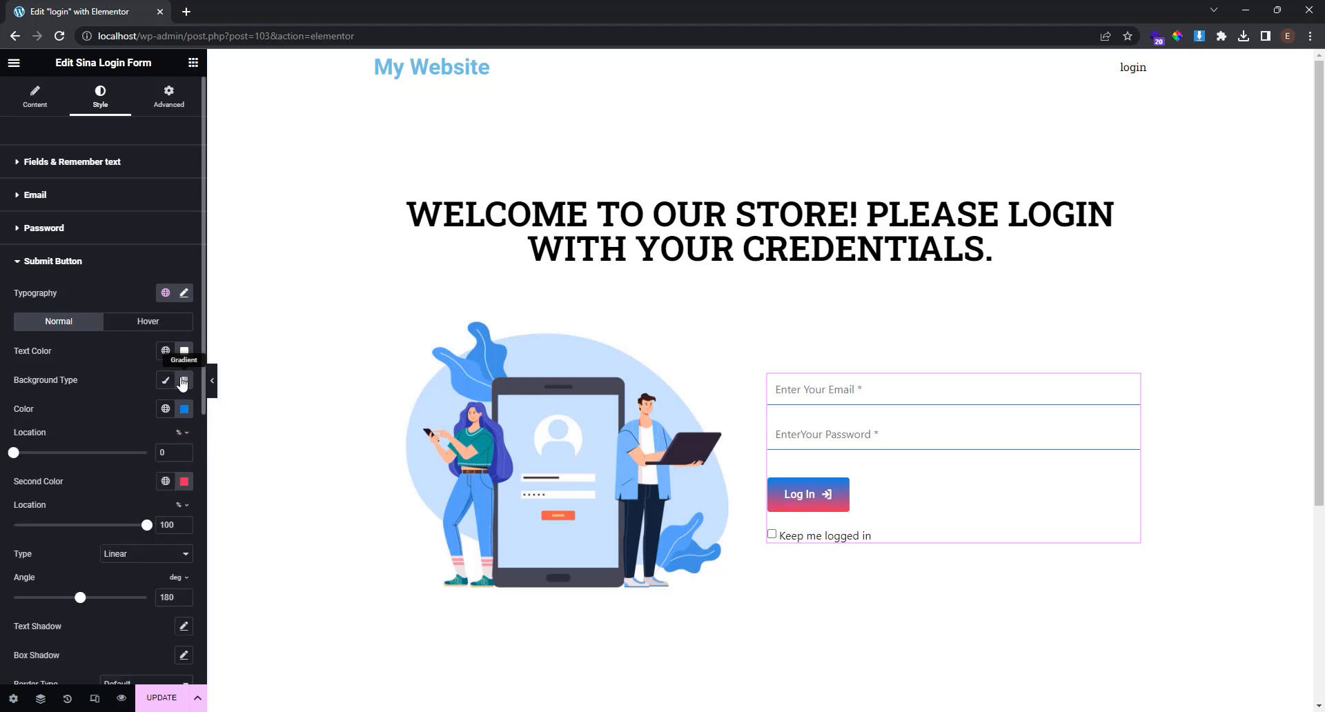
- Set the submit button's width to 100%
{"action": "scroll", "coordinate": [102, 492], "scroll_direction": "down", "scroll_amount": 5}
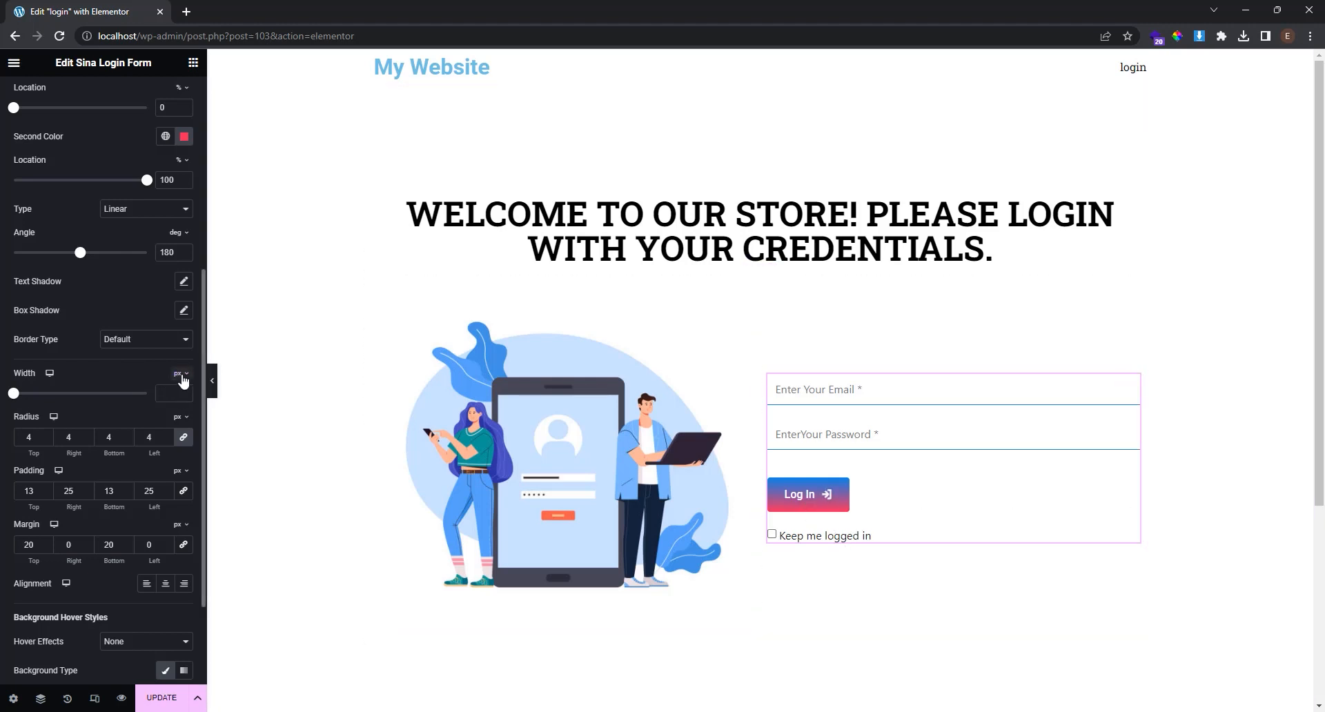
{"action": "left_click", "coordinate": [182, 374]}
{"action": "left_click", "coordinate": [181, 416]}
{"action": "left_click_drag", "start_coordinate": [15, 396], "coordinate": [146, 394]}
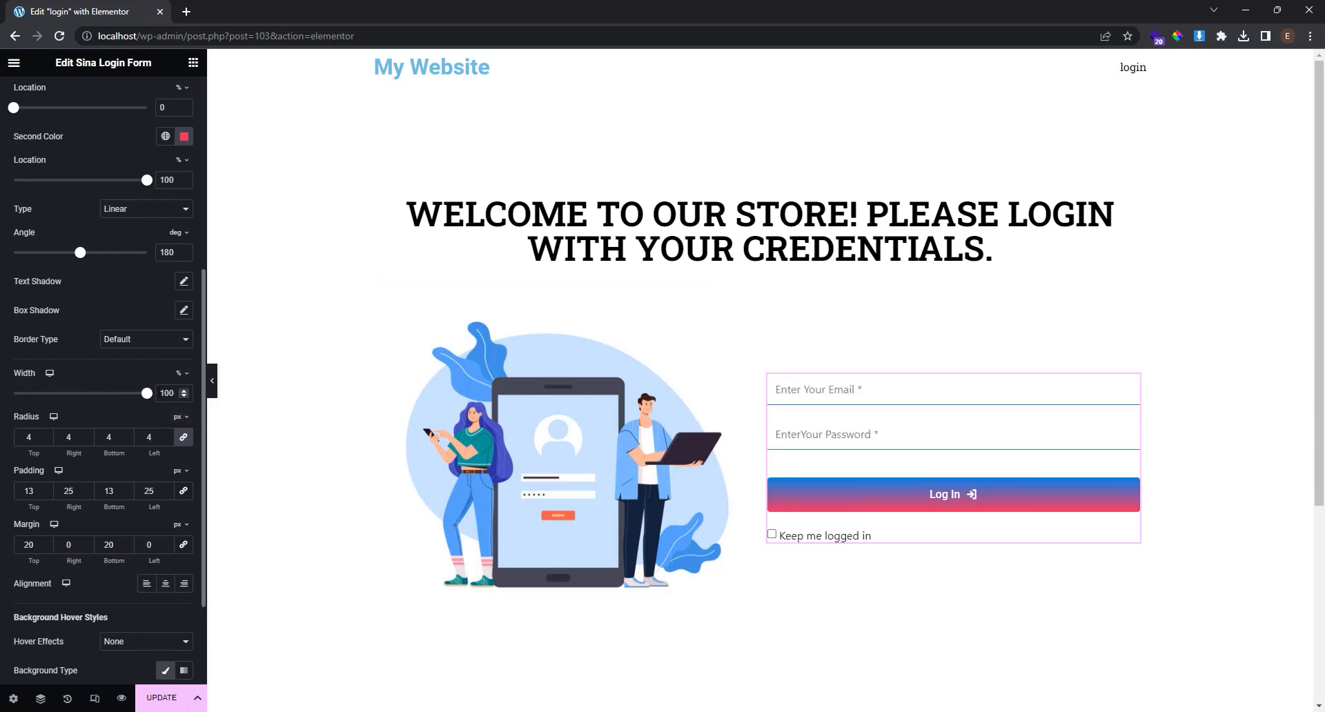
- Set the submit button's background hover effect to Zoom In with the global Primary color, and update the page
{"action": "scroll", "coordinate": [120, 412], "scroll_direction": "down", "scroll_amount": 1}
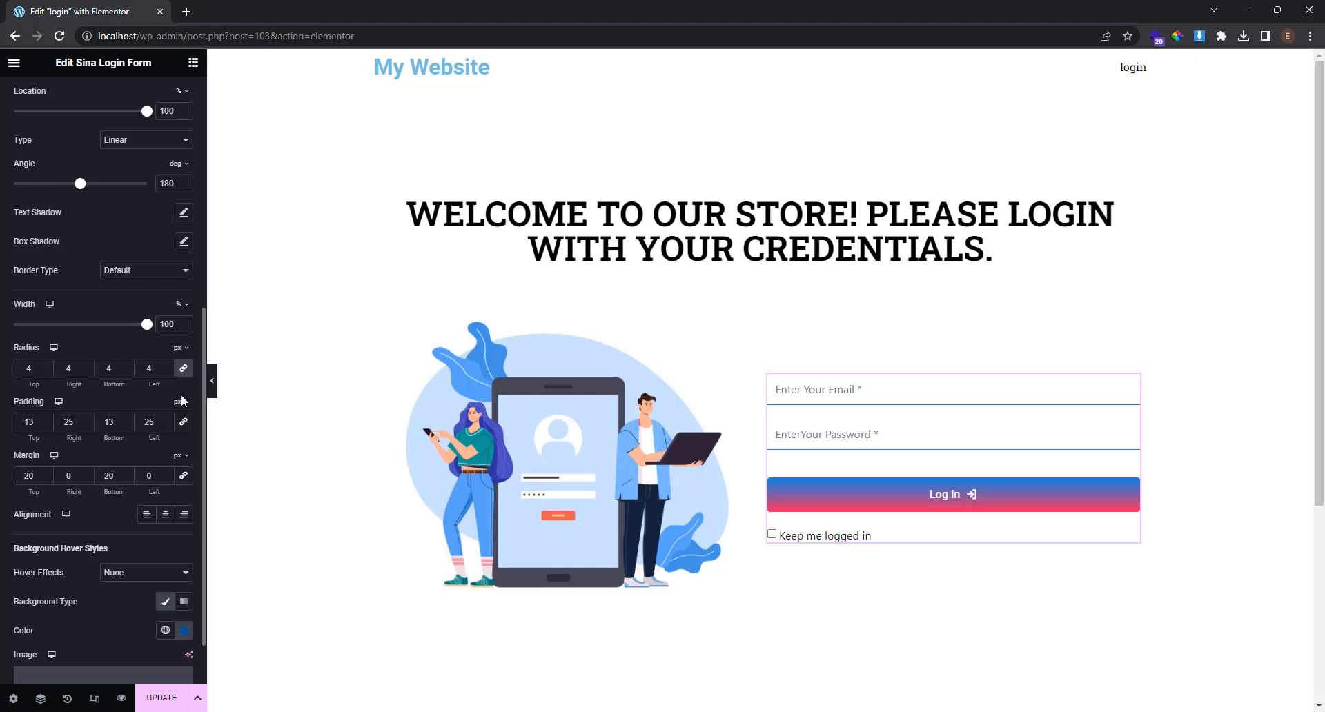
{"action": "scroll", "coordinate": [110, 408], "scroll_direction": "down", "scroll_amount": 1}
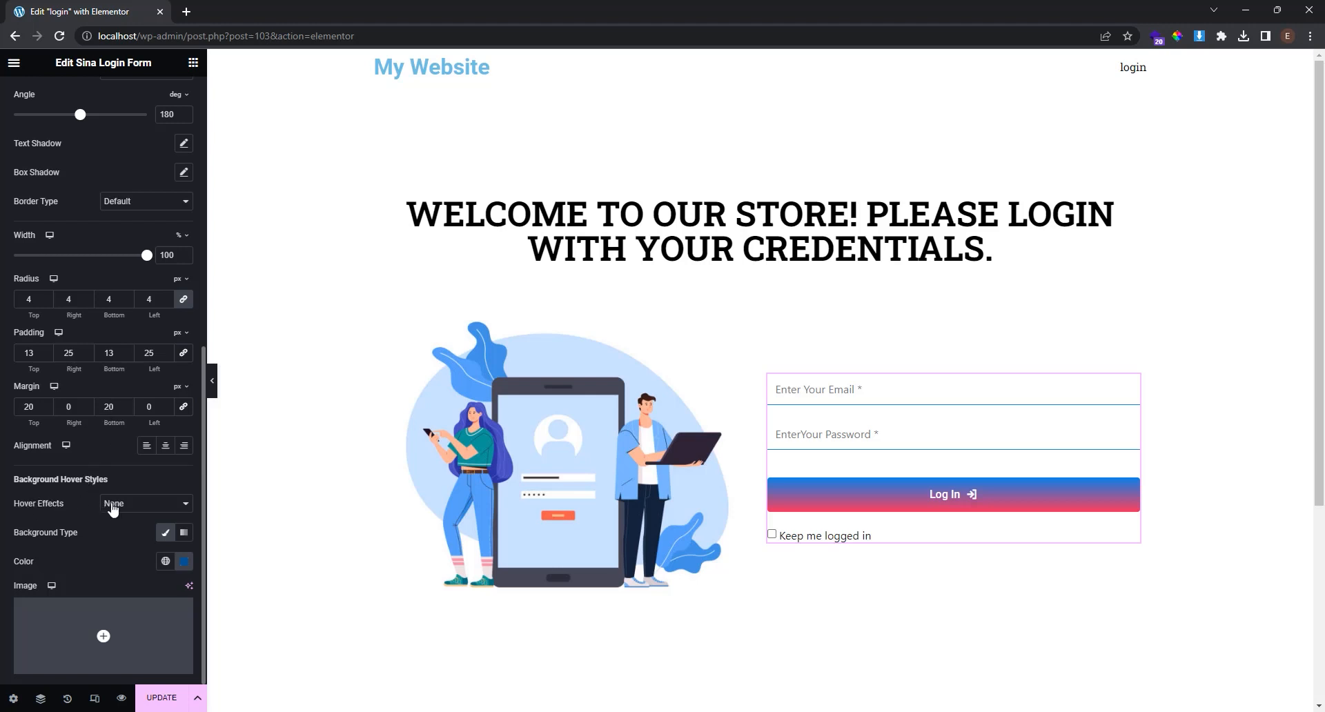
{"action": "left_click", "coordinate": [130, 505]}
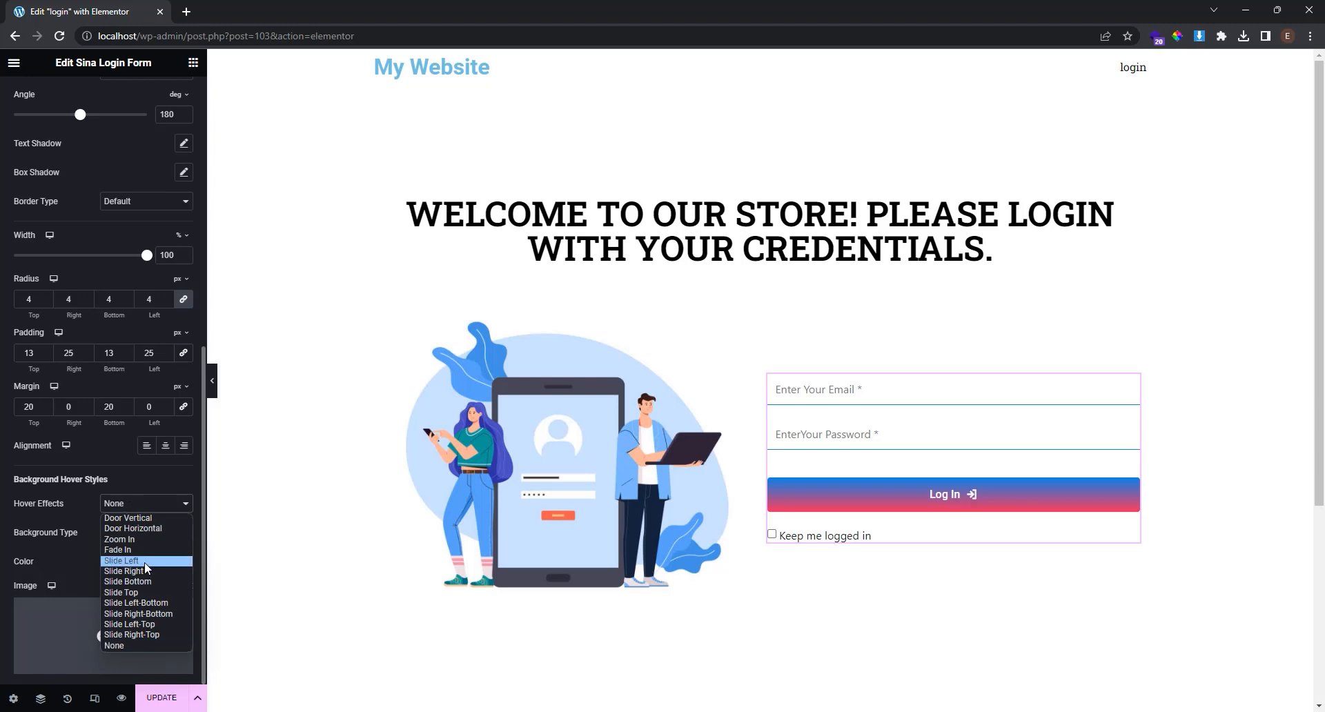
{"action": "left_click", "coordinate": [121, 539]}
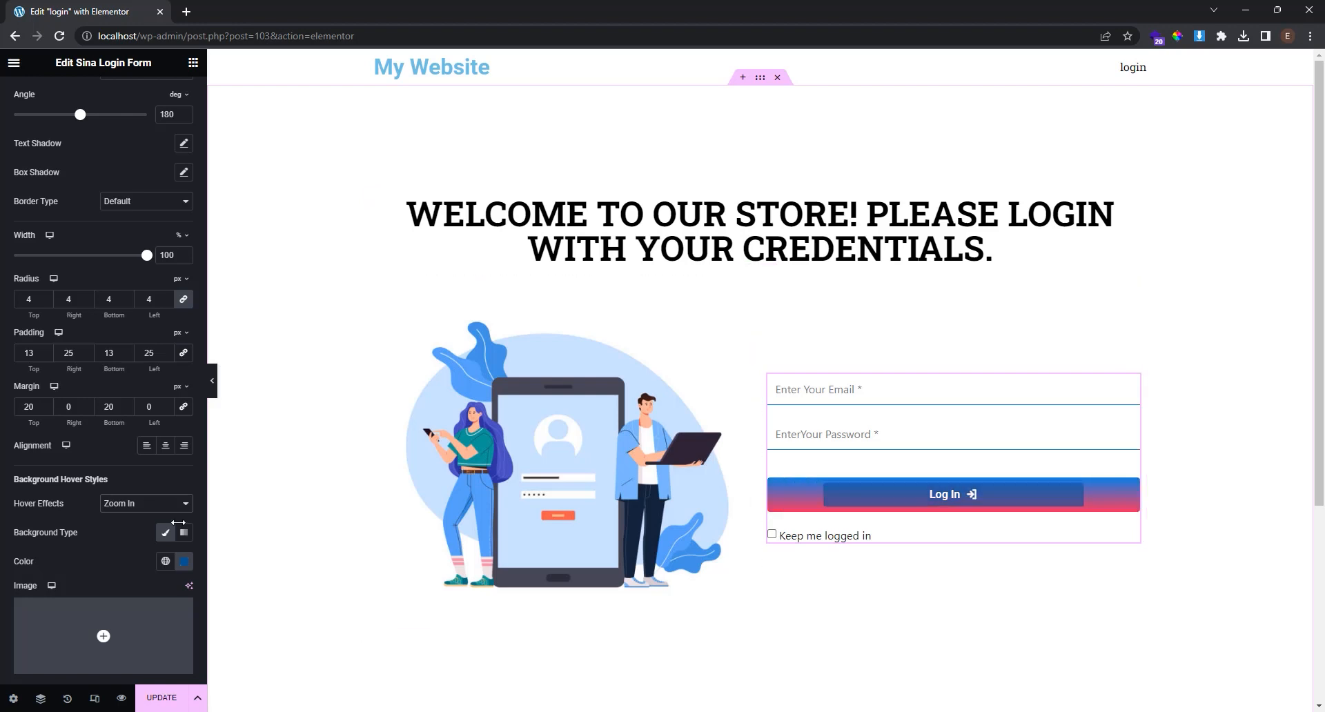
{"action": "left_click", "coordinate": [168, 564]}
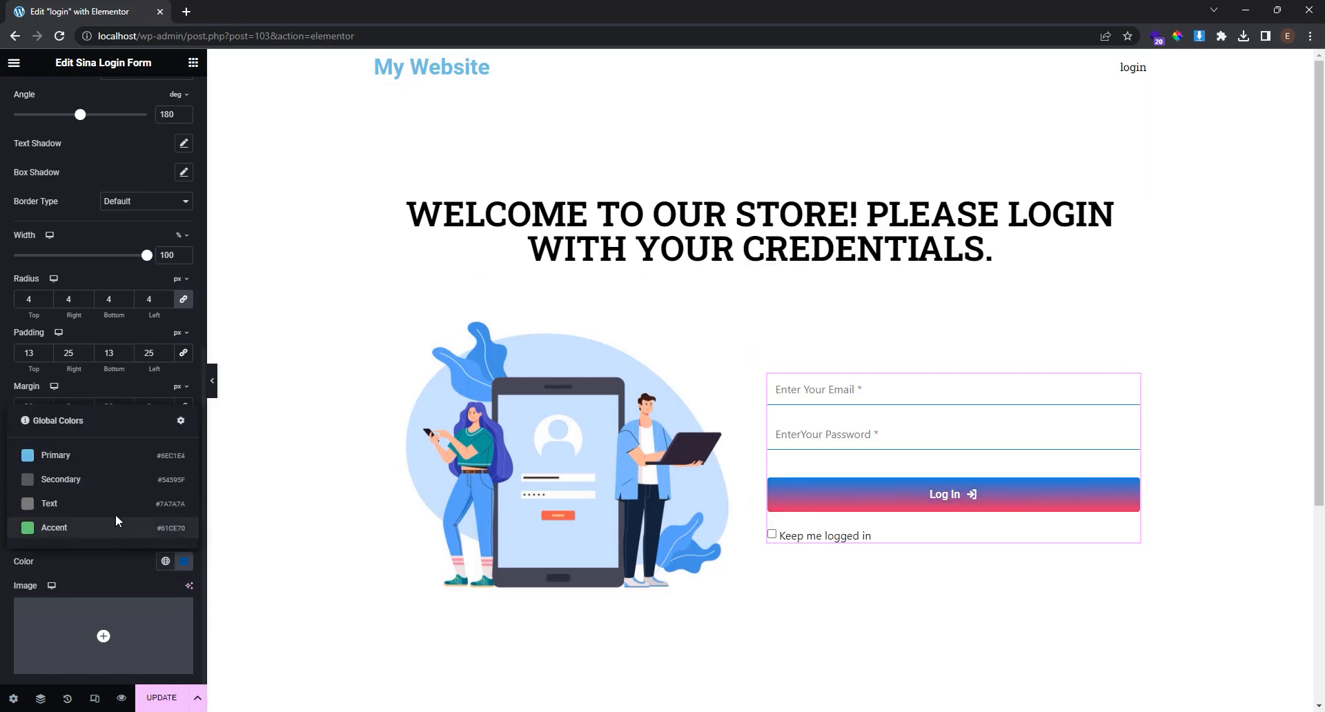
{"action": "left_click", "coordinate": [124, 459]}
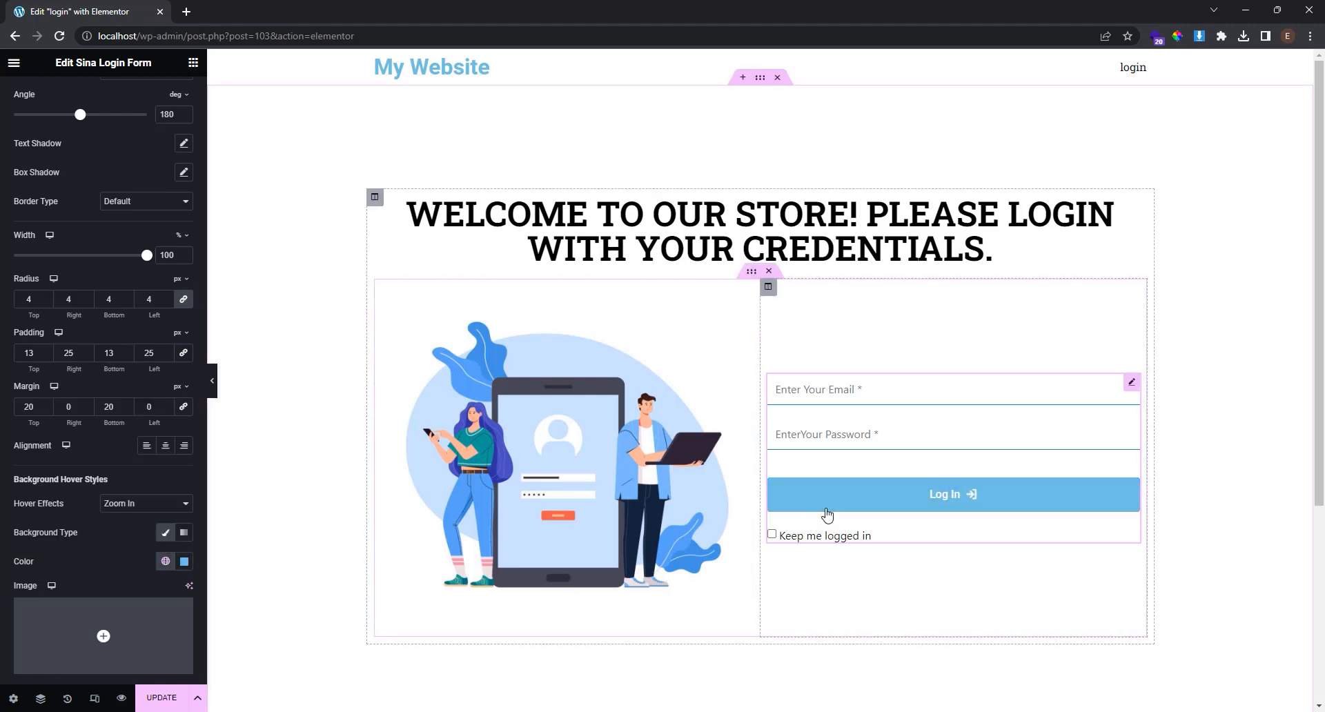
{"action": "left_click", "coordinate": [176, 702]}
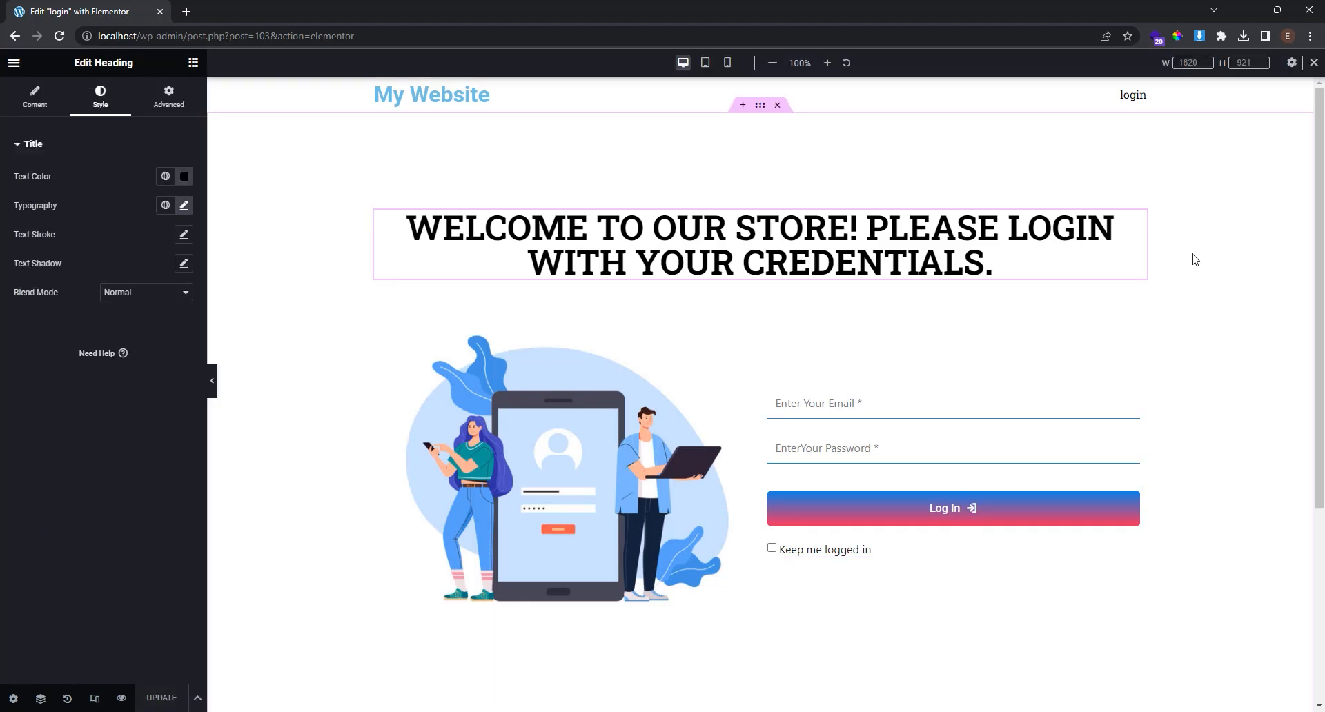
- Search the Elementor Finder for "dash" and open the WordPress Dashboard
{"action": "key", "text": "ctrl+e"}
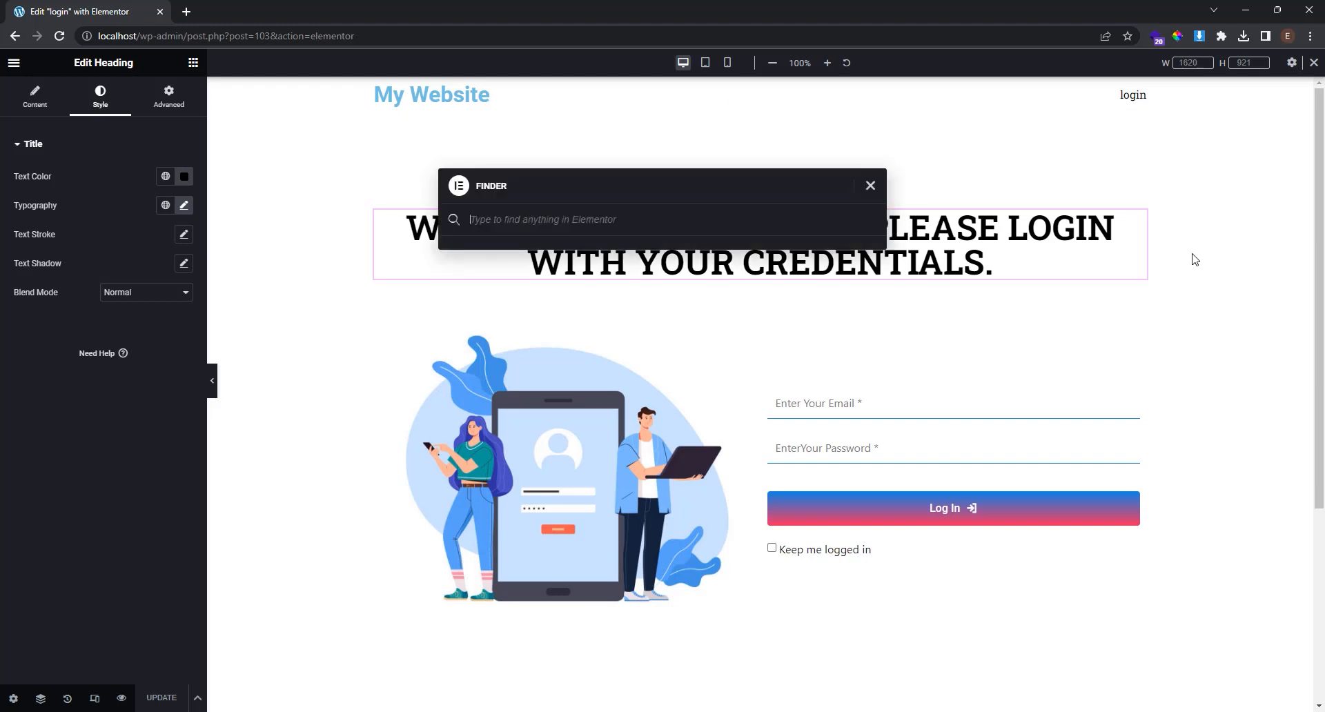
{"action": "type", "text": "dash"}
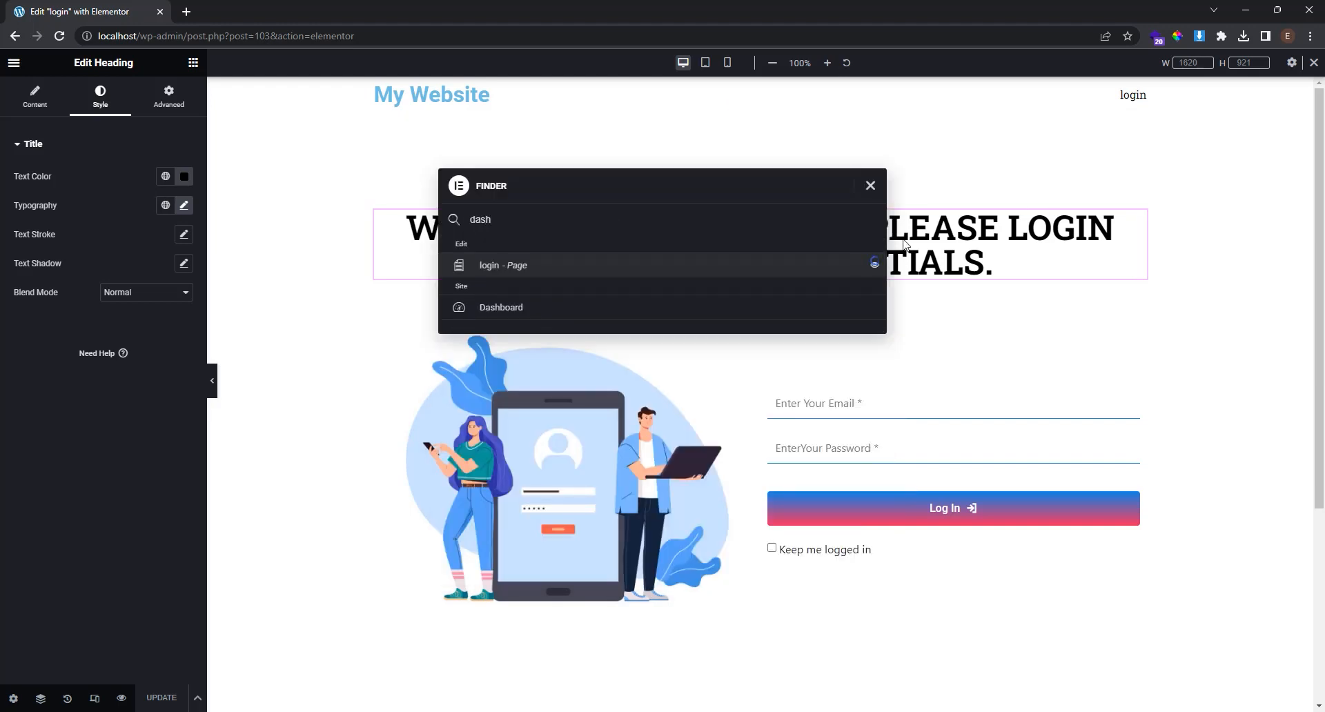
{"action": "left_click", "coordinate": [521, 267]}
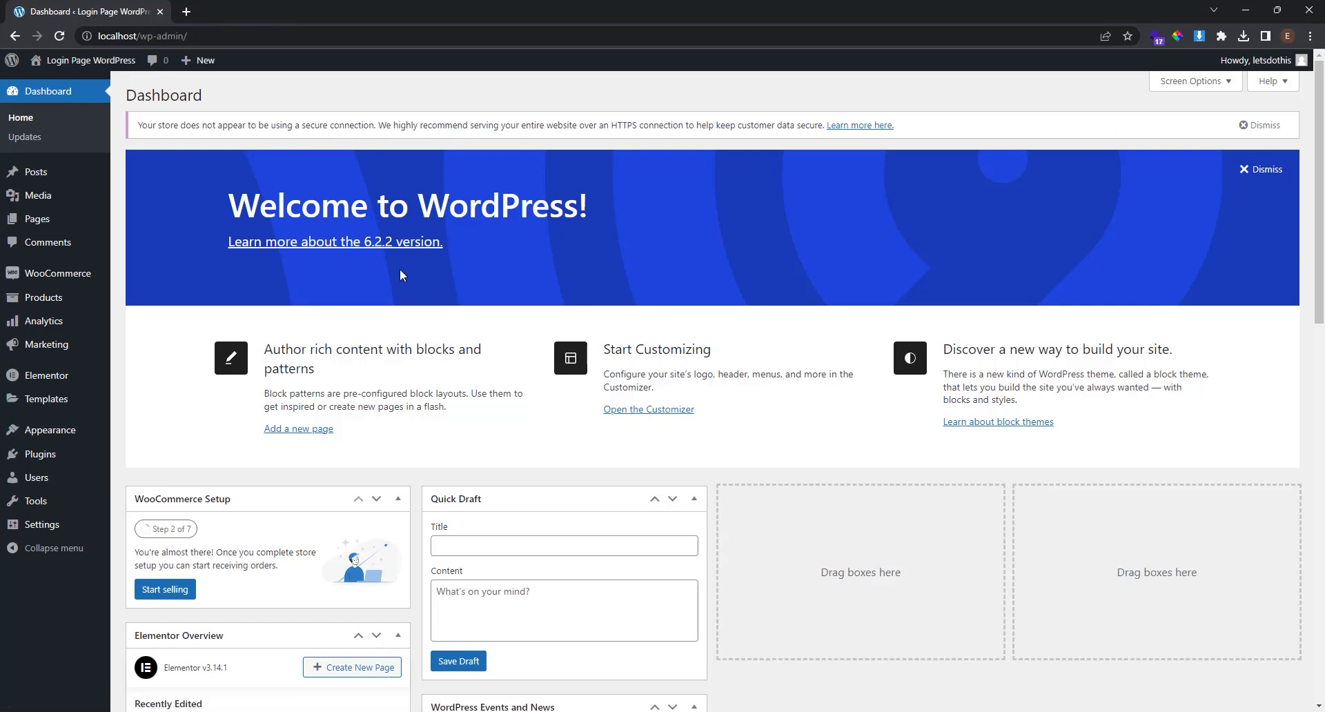
- Visit the live site and open its login page from the site header
{"action": "mouse_move", "coordinate": [69, 63]}
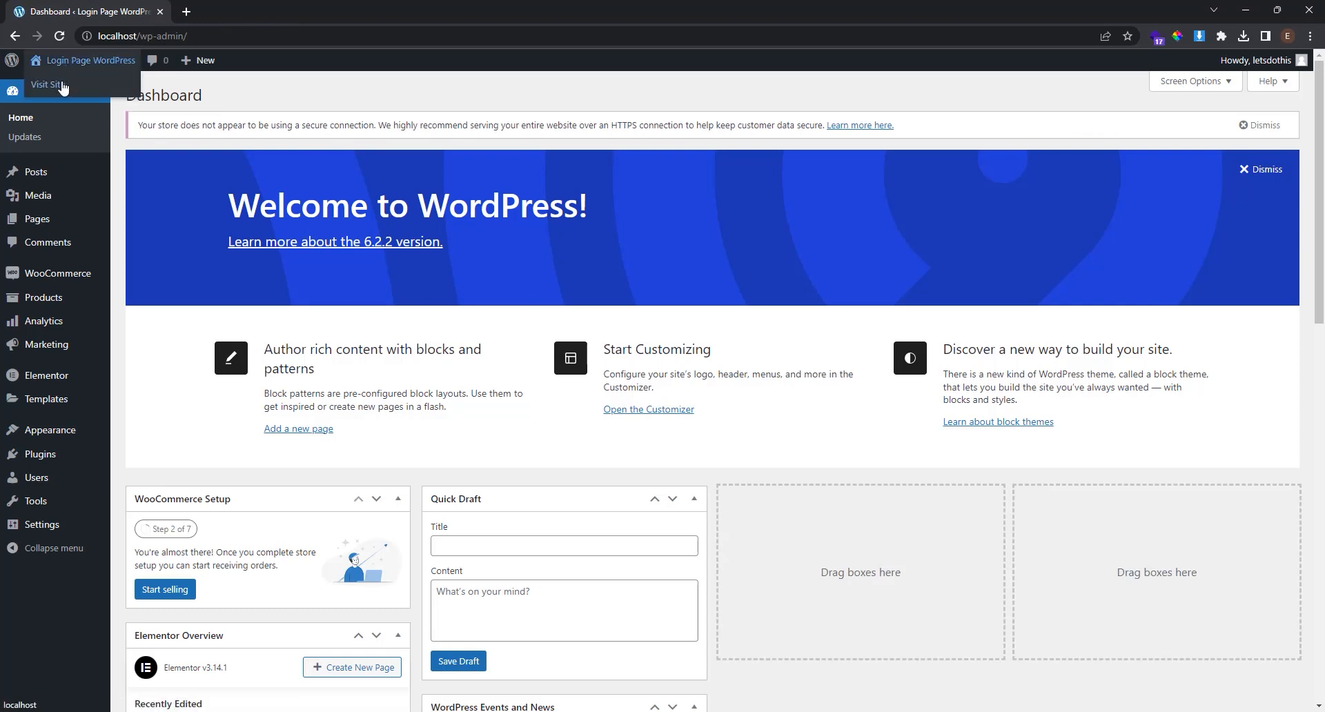
{"action": "left_click", "coordinate": [61, 85]}
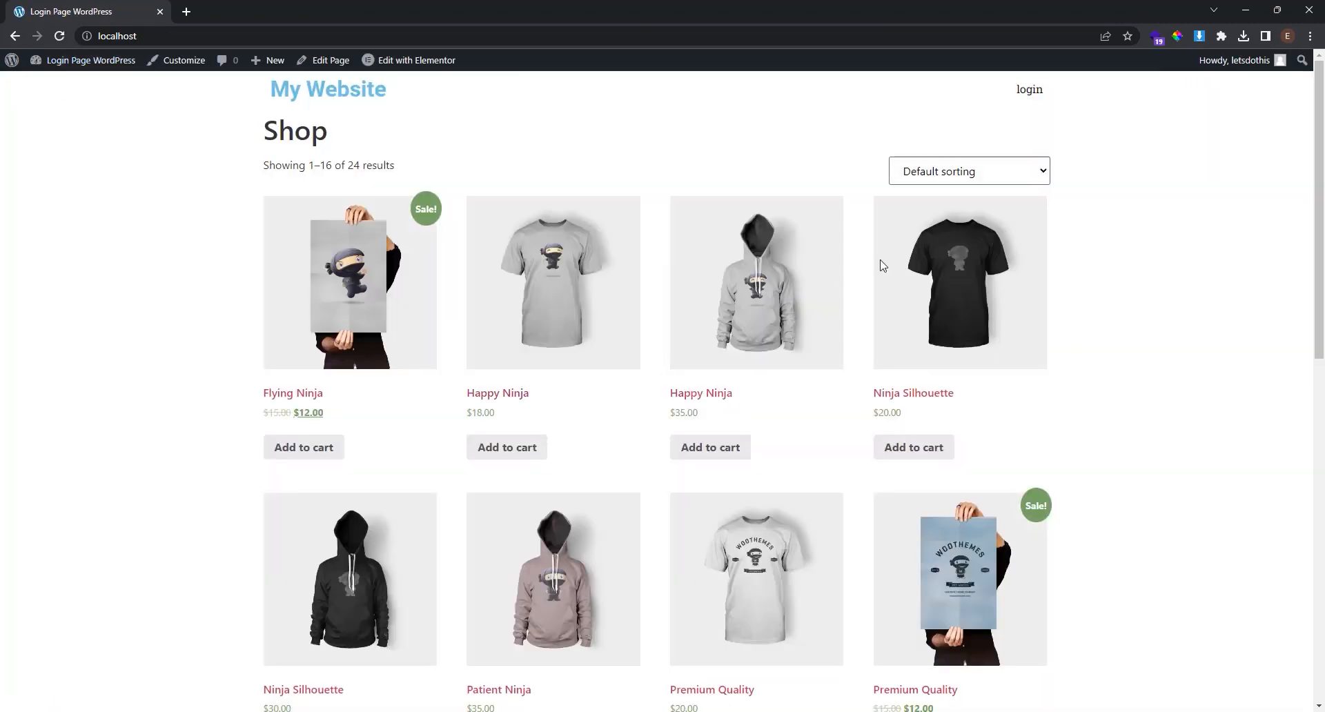
{"action": "left_click", "coordinate": [1029, 90]}
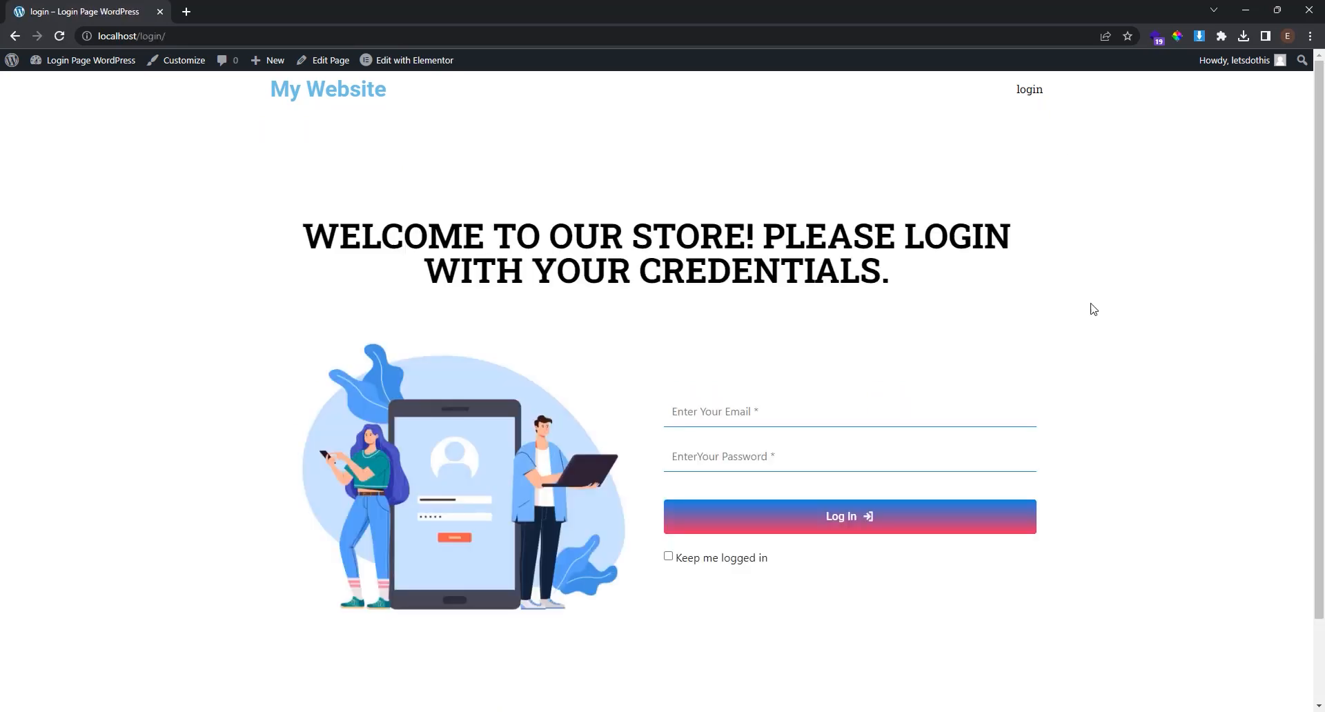
- Examine the published login page's layout and try focusing the email and password fields
{"action": "scroll", "coordinate": [1067, 366], "scroll_direction": "down", "scroll_amount": 1}
{"action": "scroll", "coordinate": [1067, 367], "scroll_direction": "down", "scroll_amount": 1}
{"action": "scroll", "coordinate": [1065, 369], "scroll_direction": "up", "scroll_amount": 2}
{"action": "left_click", "coordinate": [768, 393]}
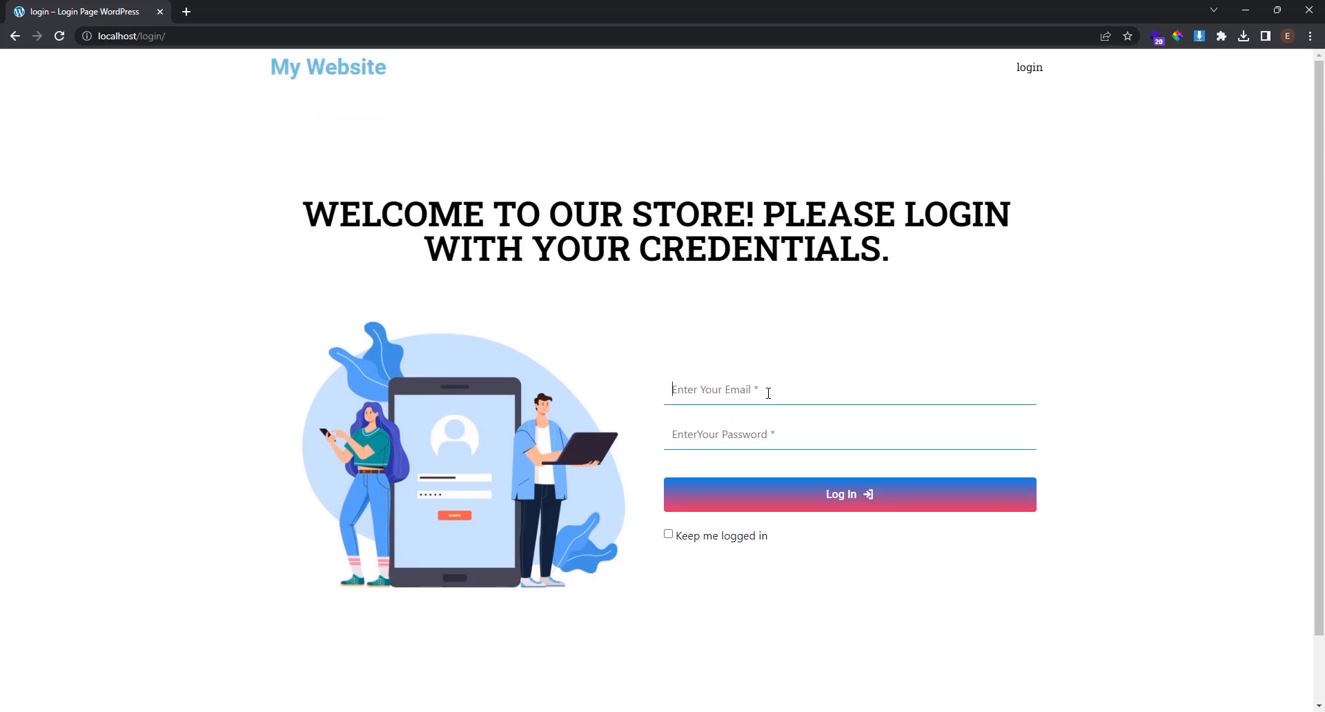
{"action": "left_click", "coordinate": [749, 441]}
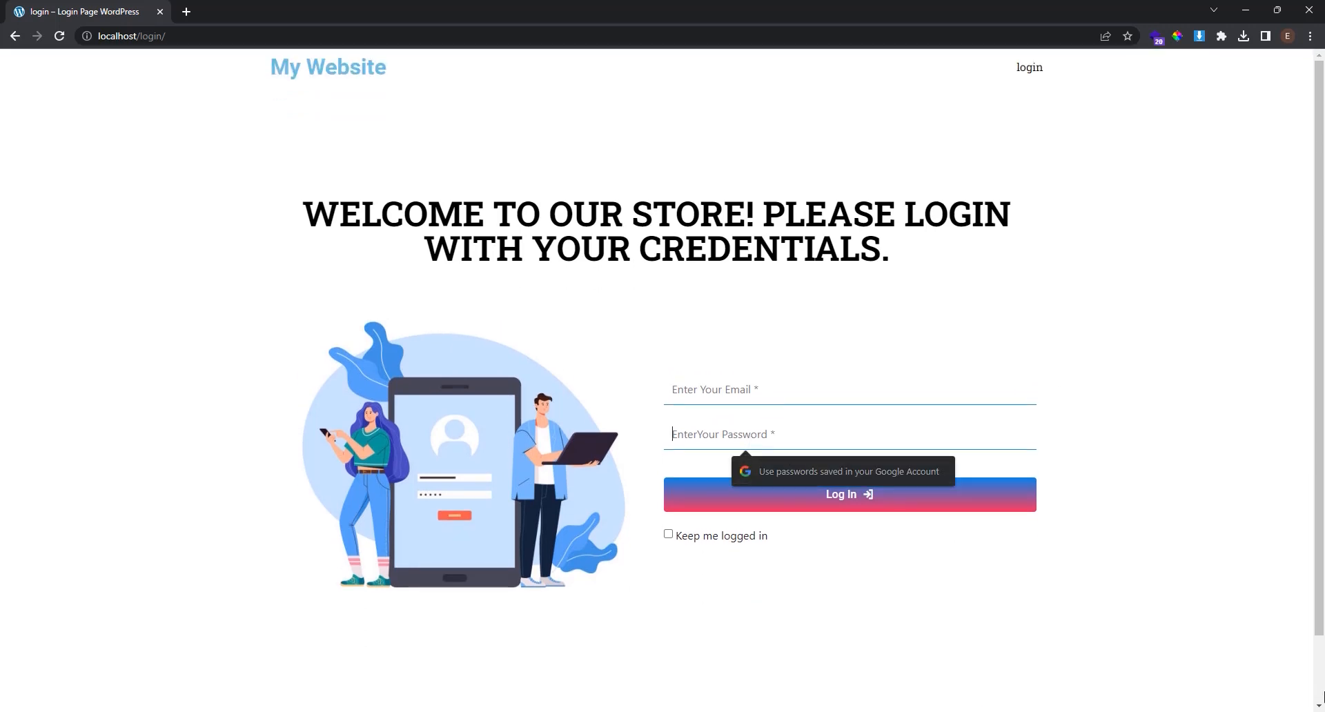
{"action": "left_click", "coordinate": [1102, 636]}
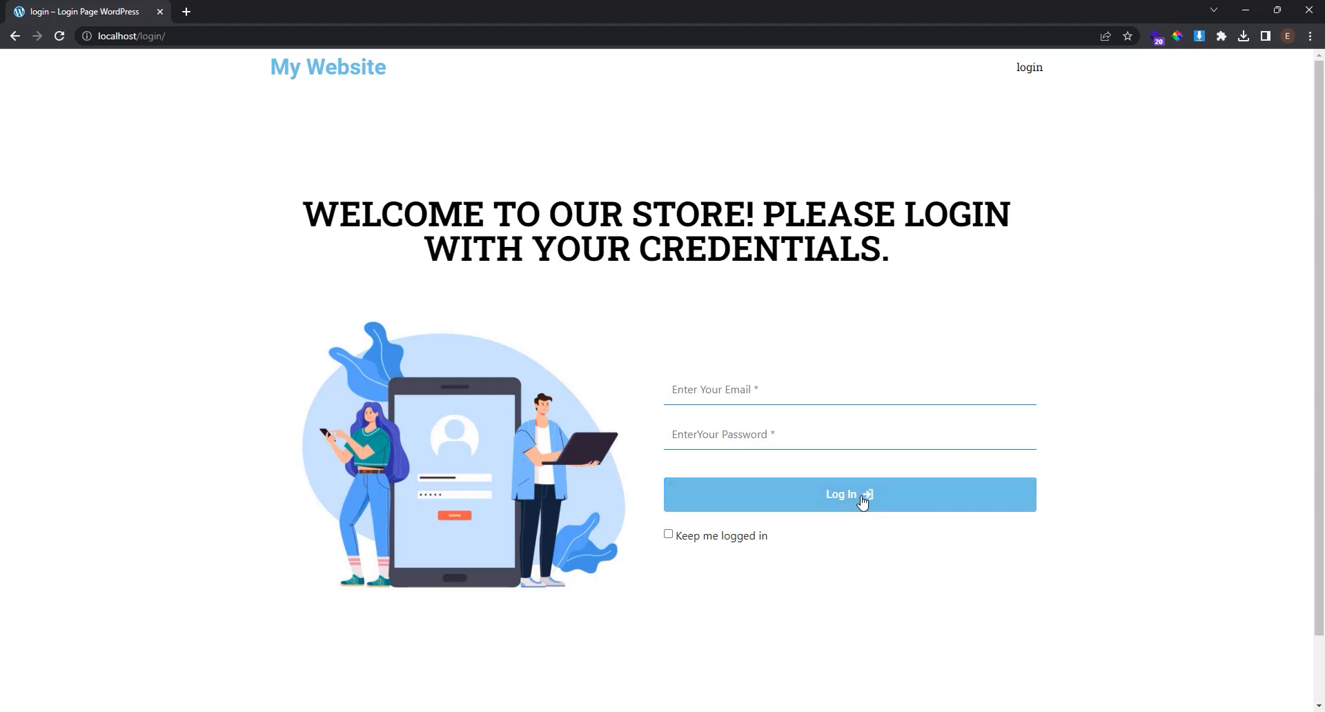